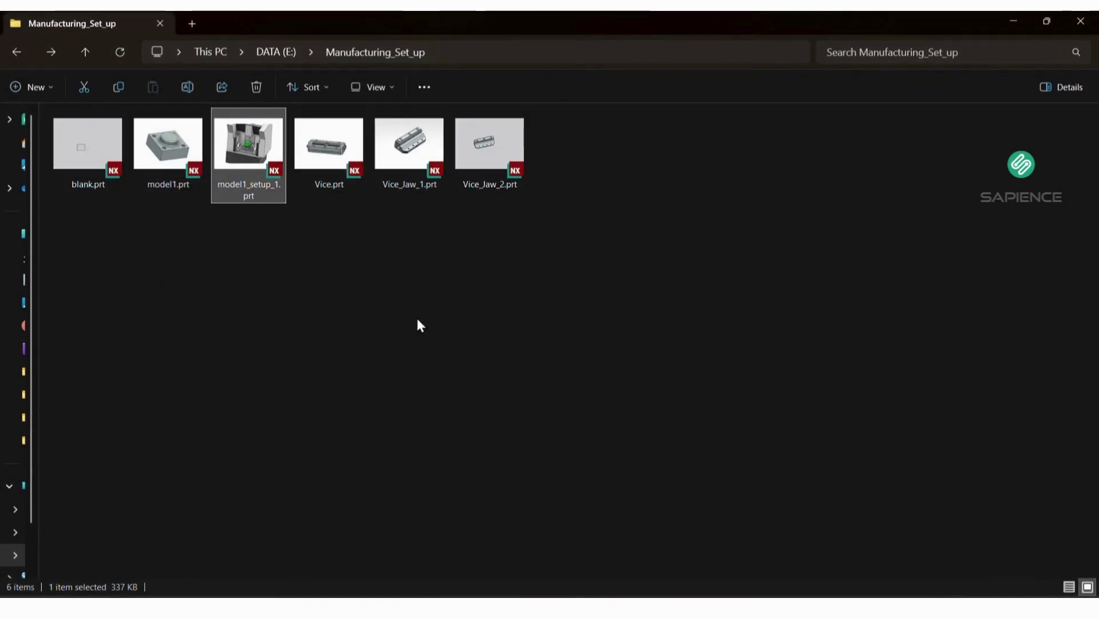
Open model1.prt from the Manufacturing_Set_up folder in NX
double_click(168, 146)
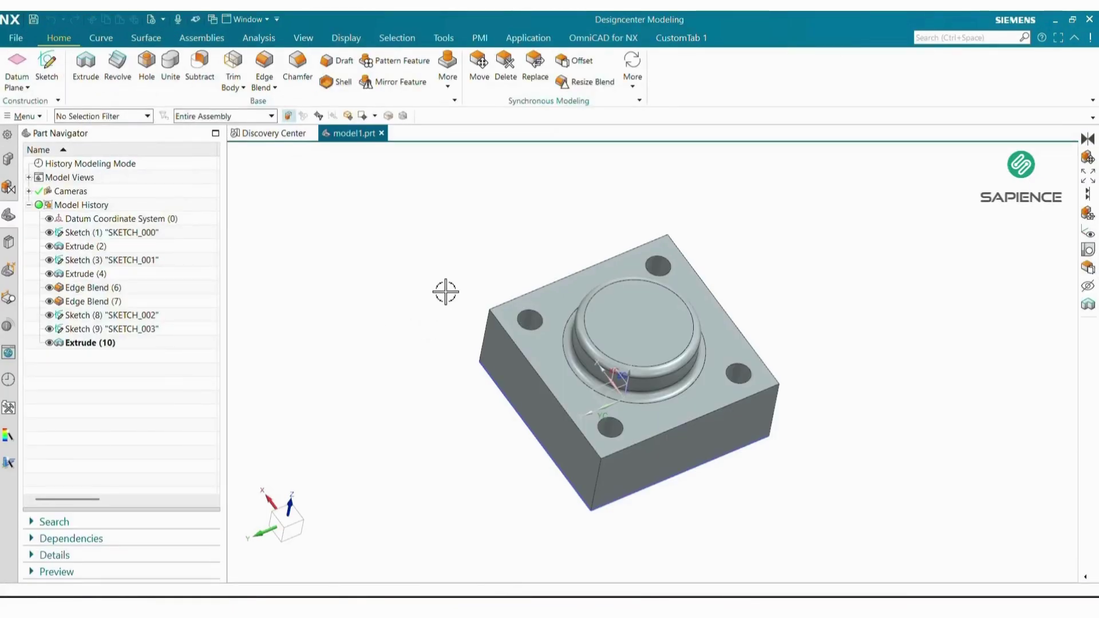
Create model1_setup_2.prt from the General Setup manufacturing template, referencing model1
click(47, 61)
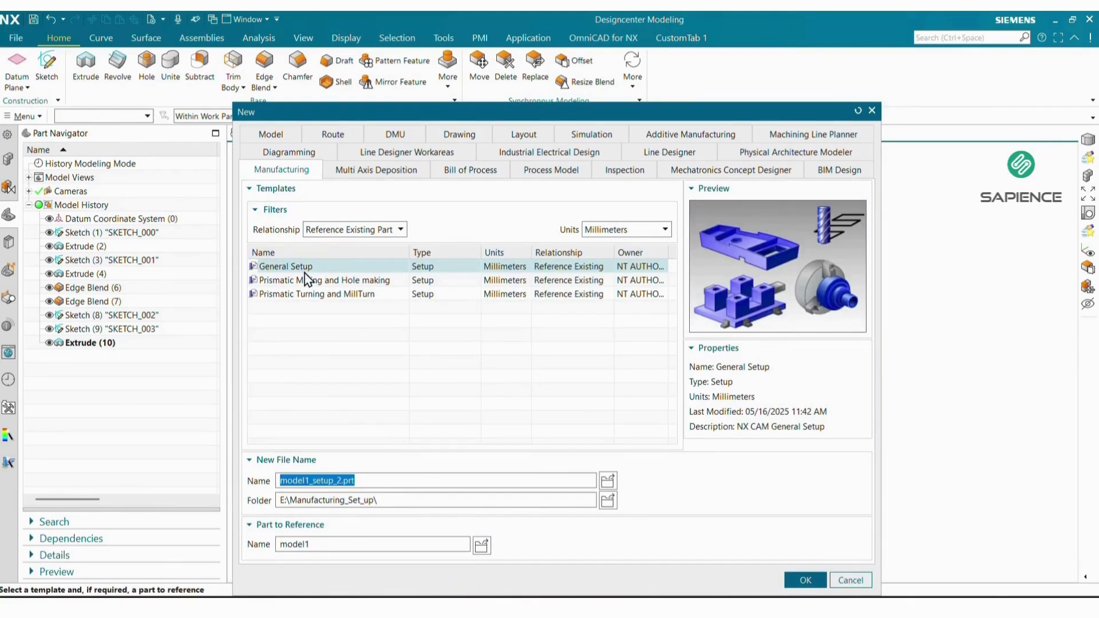
click(808, 581)
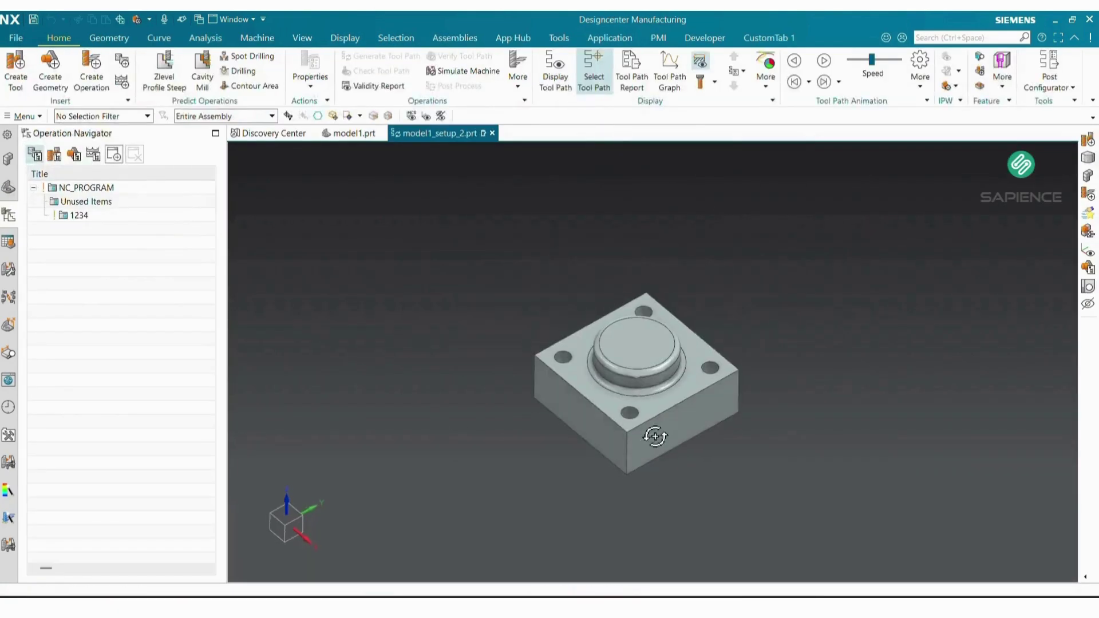
Add blank.prt to the model1_setup_2 assembly, placed at a point set in the Point dialog
click(8, 159)
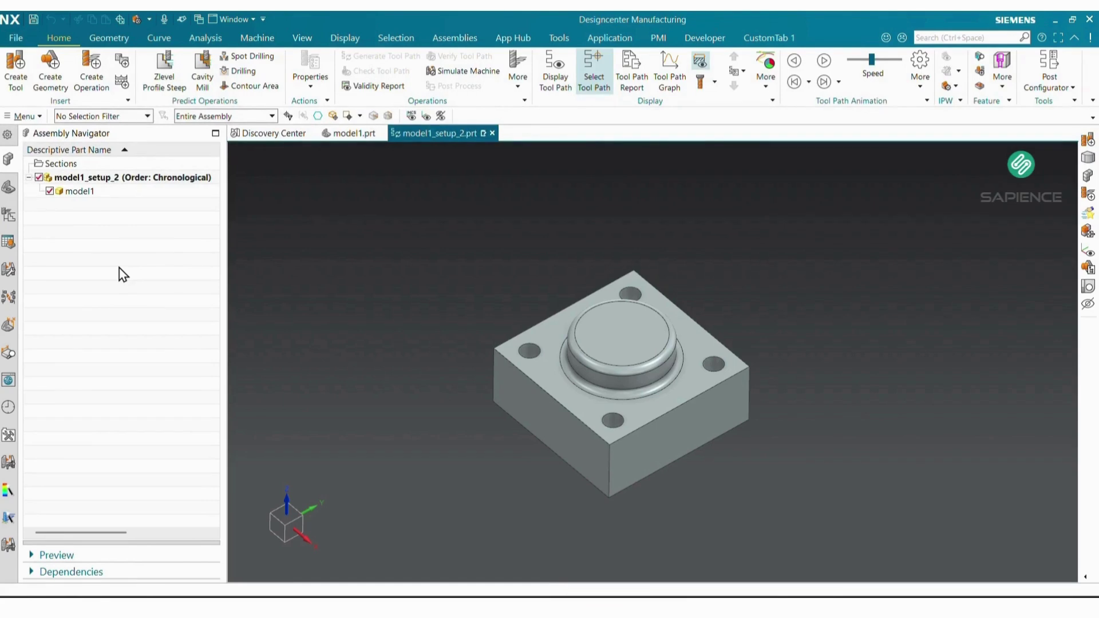
click(75, 178)
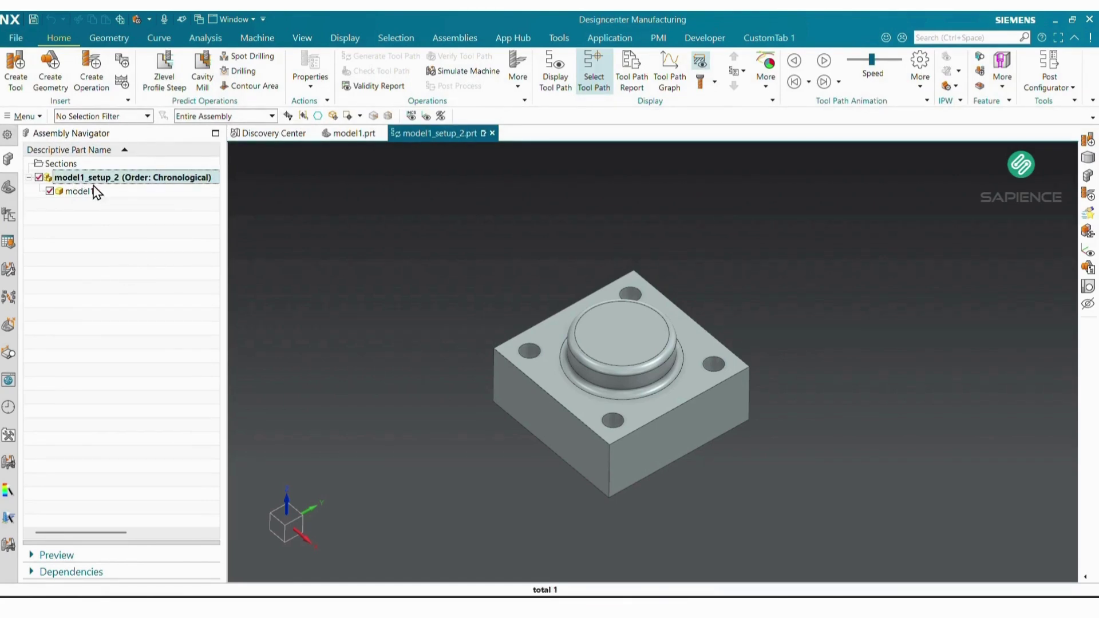
click(455, 38)
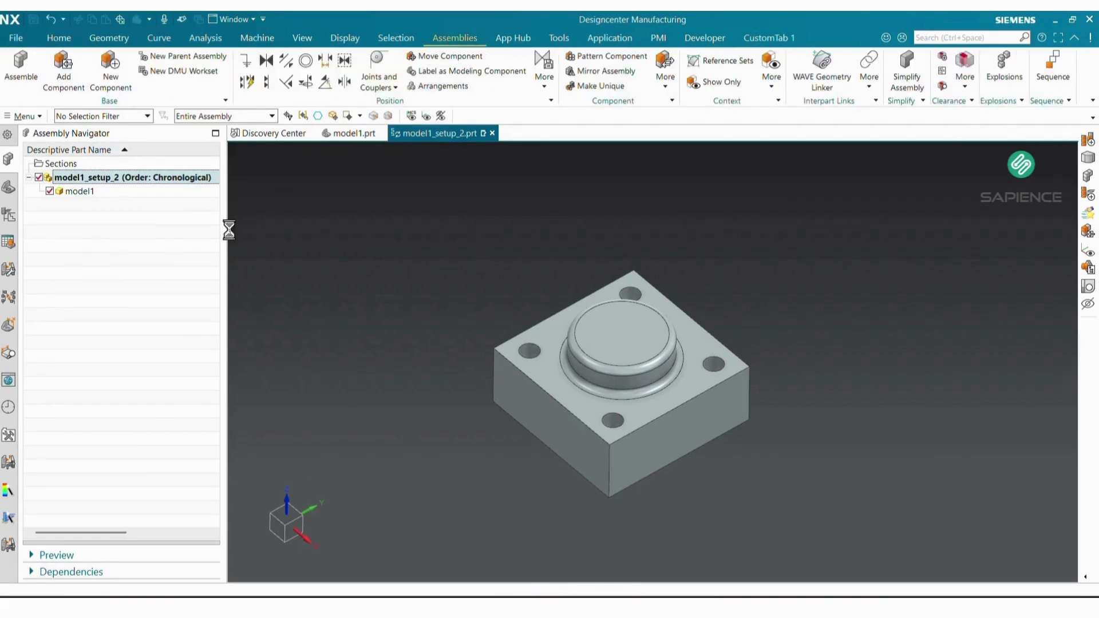
click(441, 98)
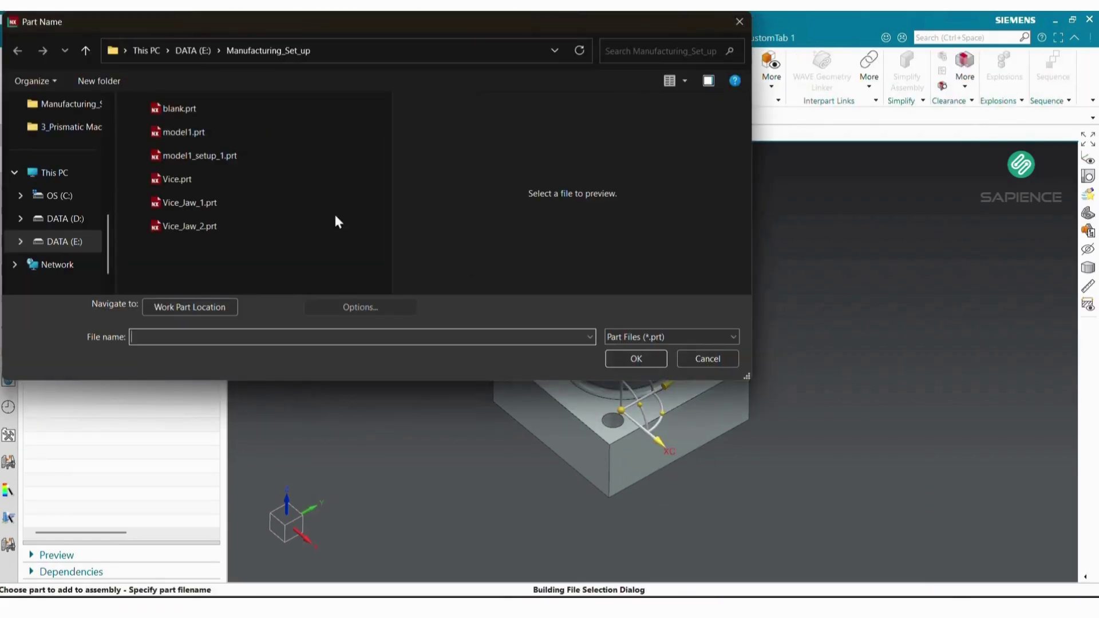
click(208, 108)
click(658, 359)
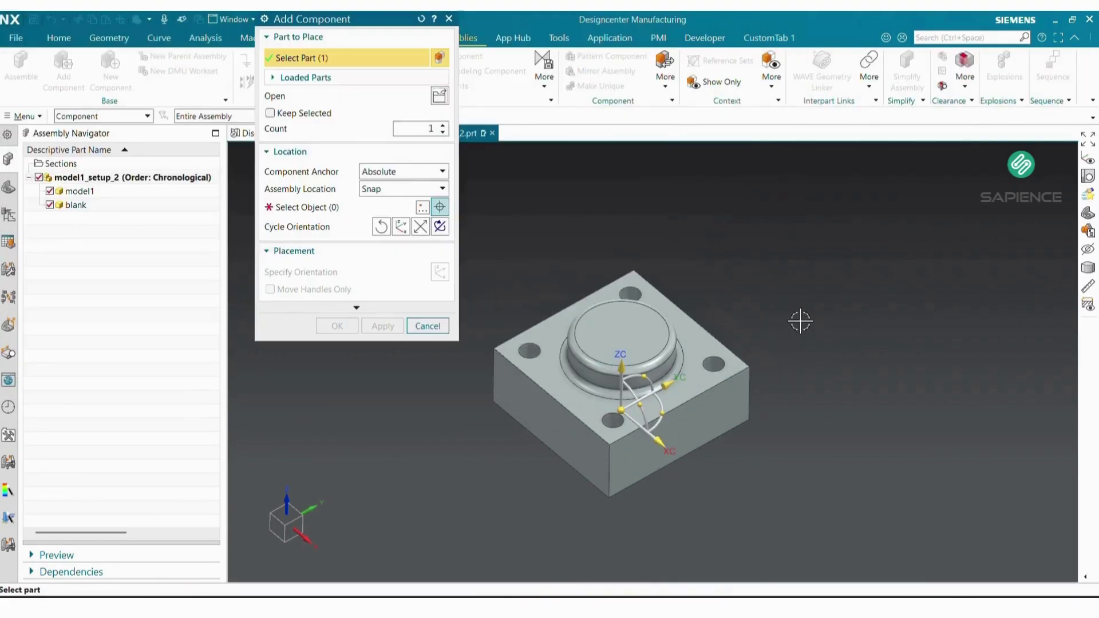
click(423, 207)
click(385, 263)
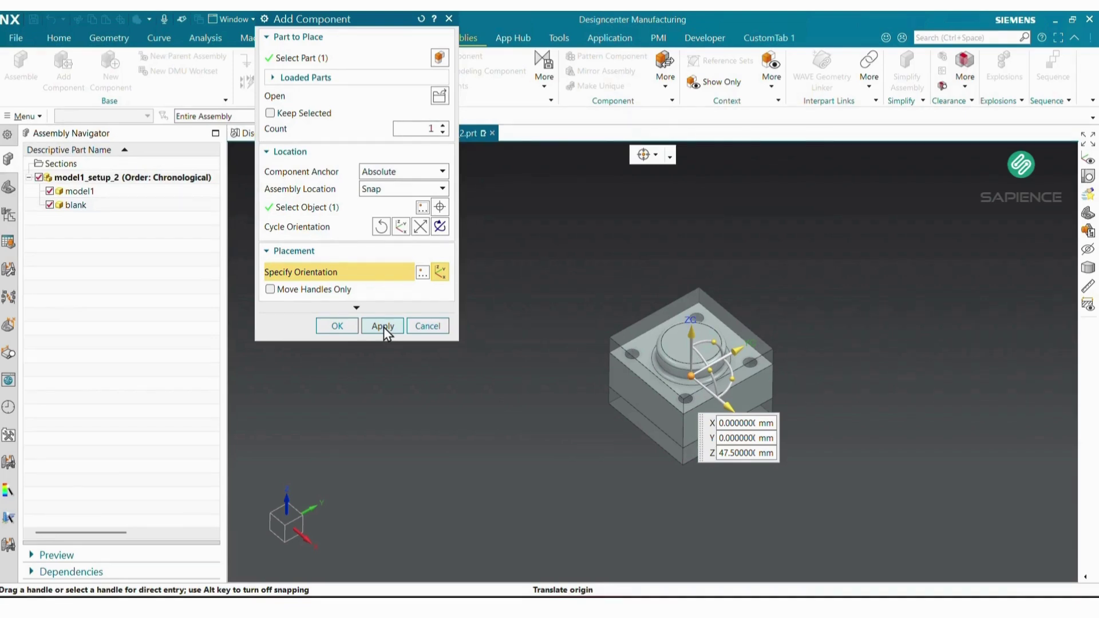
click(383, 327)
key(Escape)
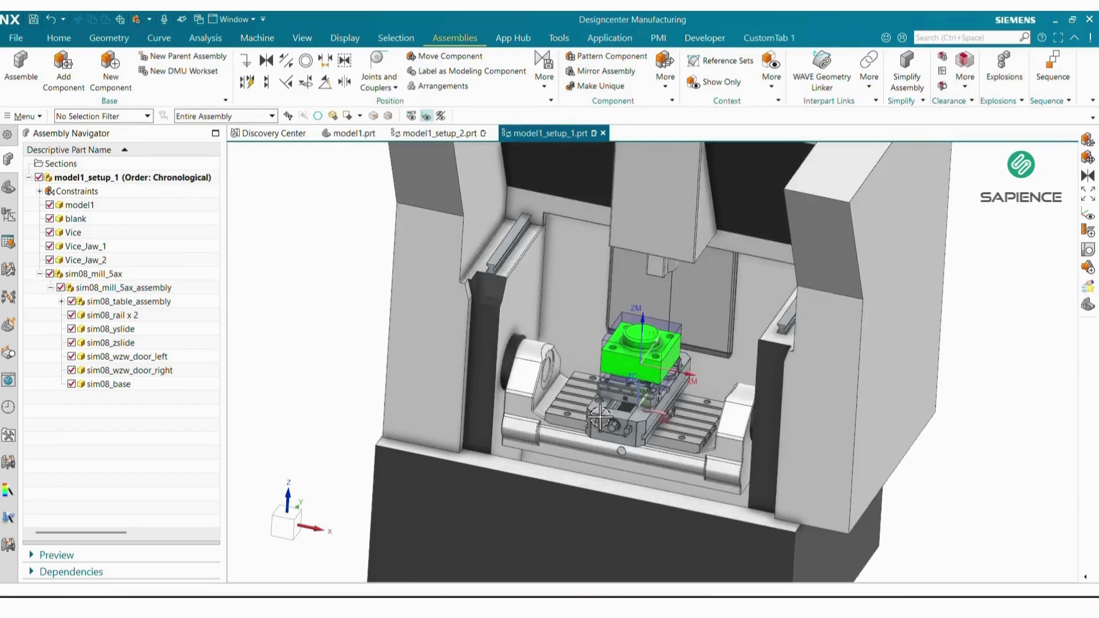
Hide sim08_base, both machine doors, zslide, yslide and the rails
scroll(479, 399, up, 2)
scroll(401, 400, down, 1)
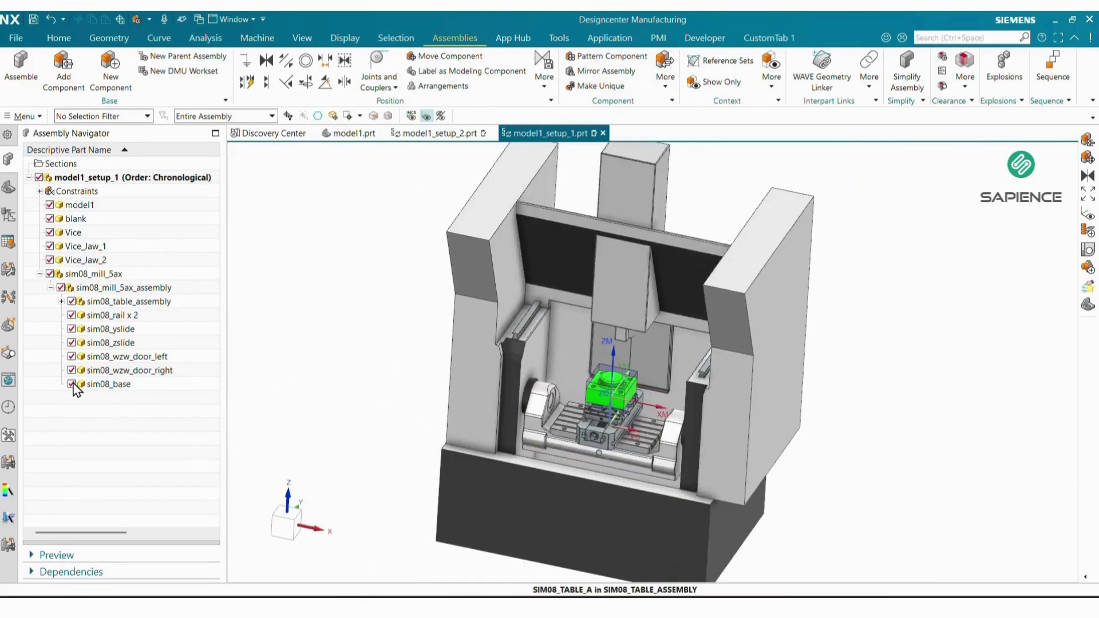
click(72, 384)
click(71, 370)
click(71, 357)
click(71, 343)
click(71, 330)
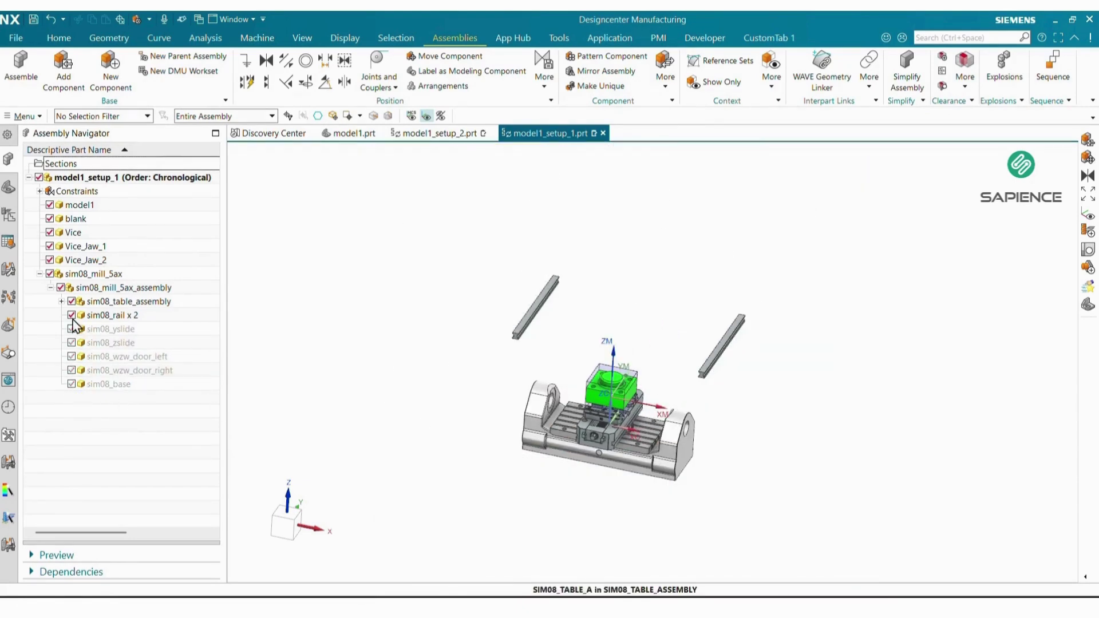
click(72, 315)
Expand and then collapse the assembly Constraints list
scroll(638, 459, up, 3)
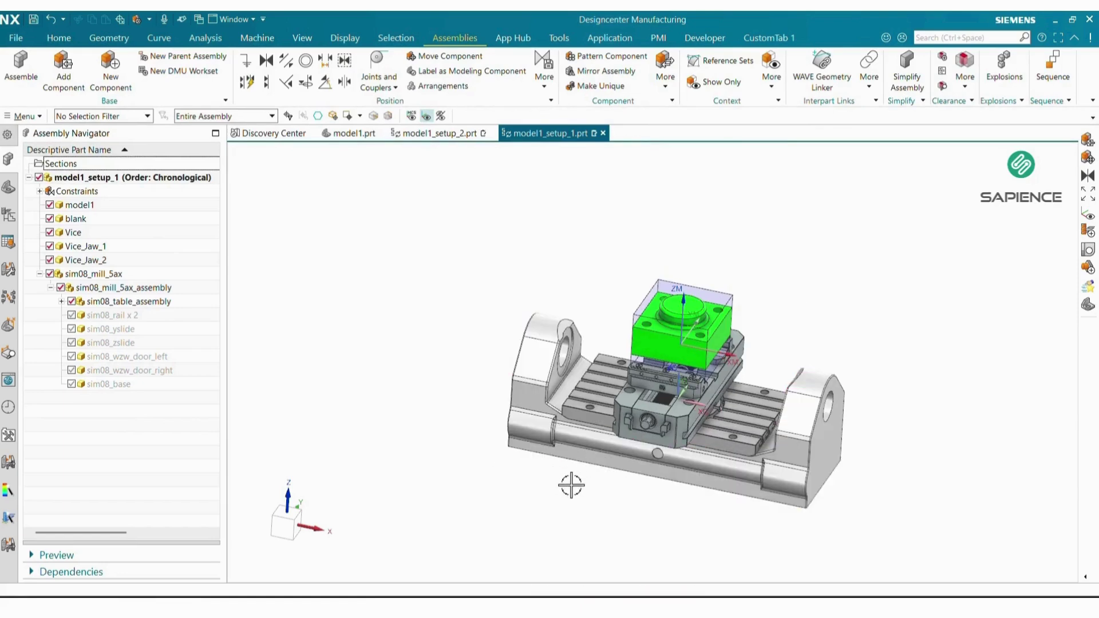
click(40, 191)
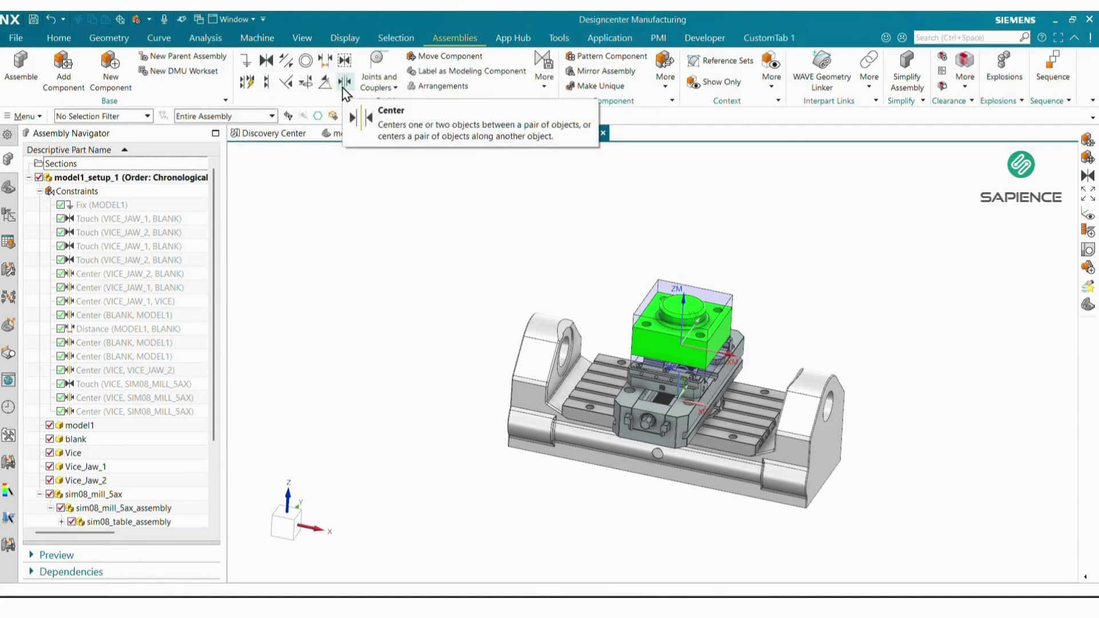
click(40, 192)
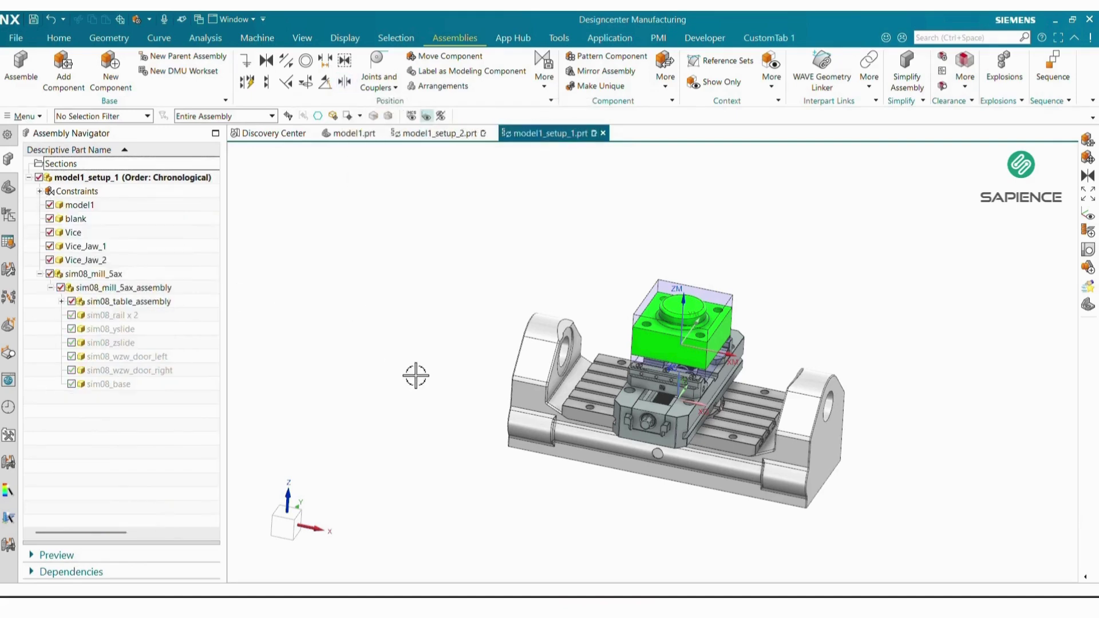
scroll(684, 394, up, 3)
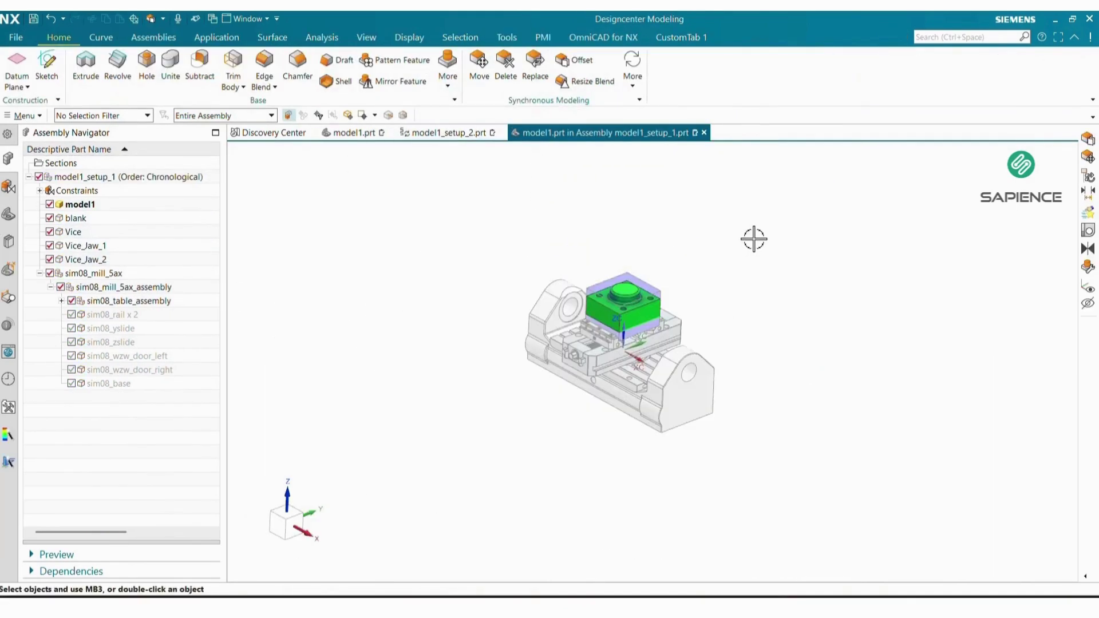
scroll(663, 277, up, 4)
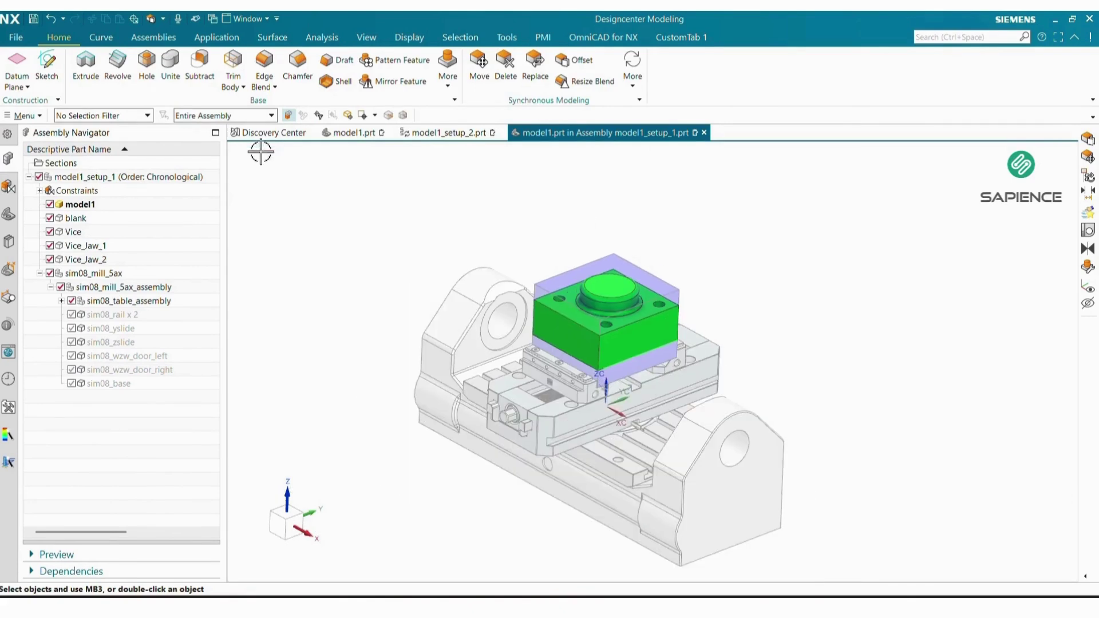
Move one side face of model1's block out by 10 mm with Move Face
click(217, 39)
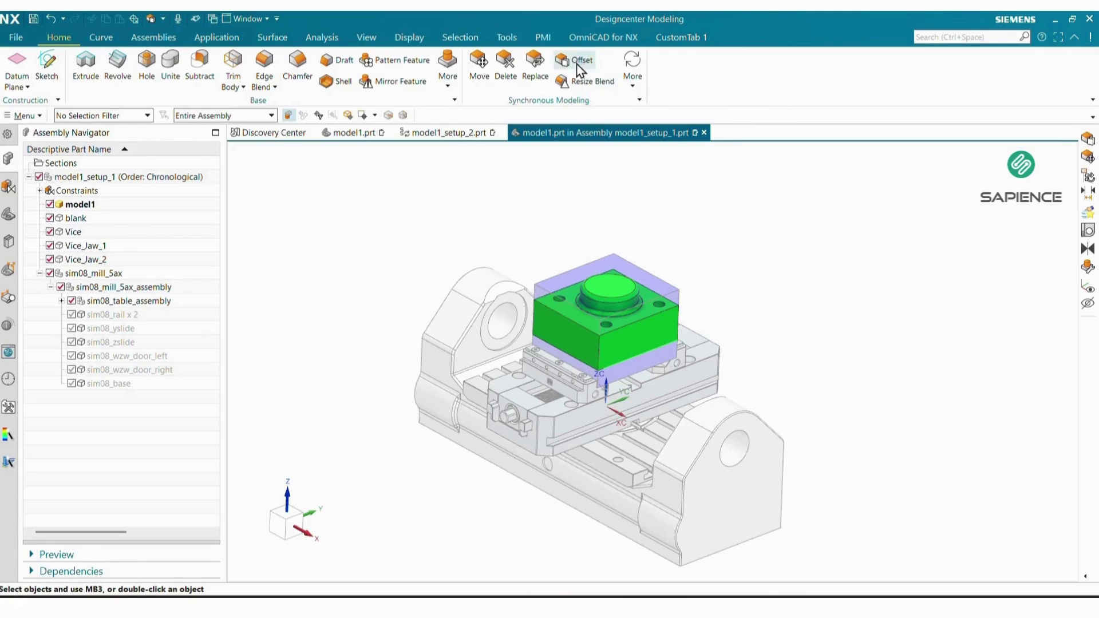
click(480, 63)
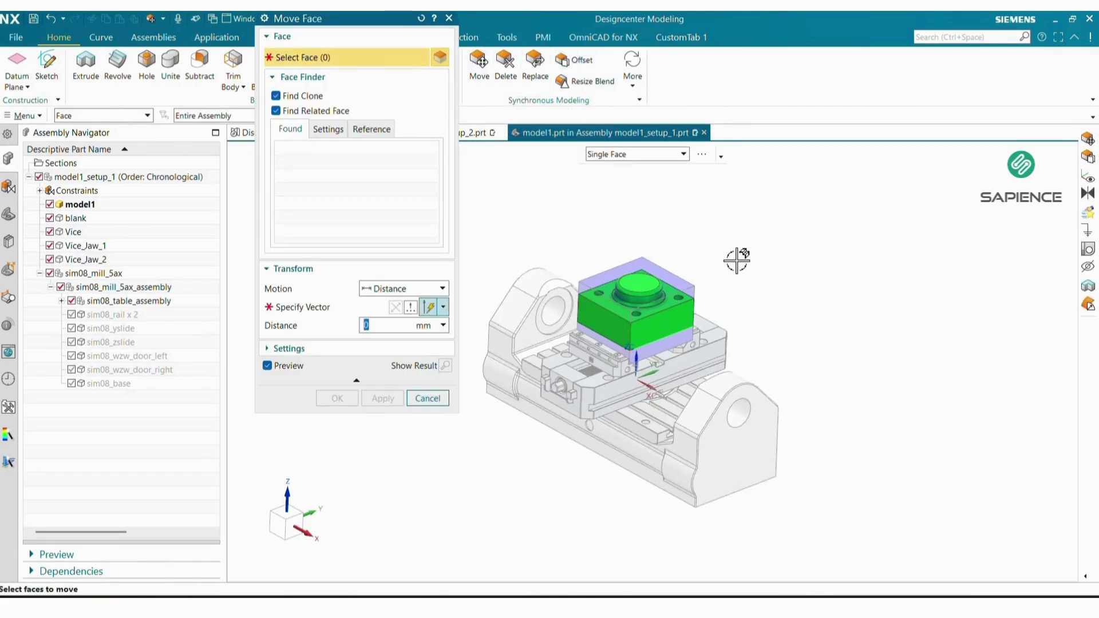
click(619, 286)
scroll(618, 286, up, 3)
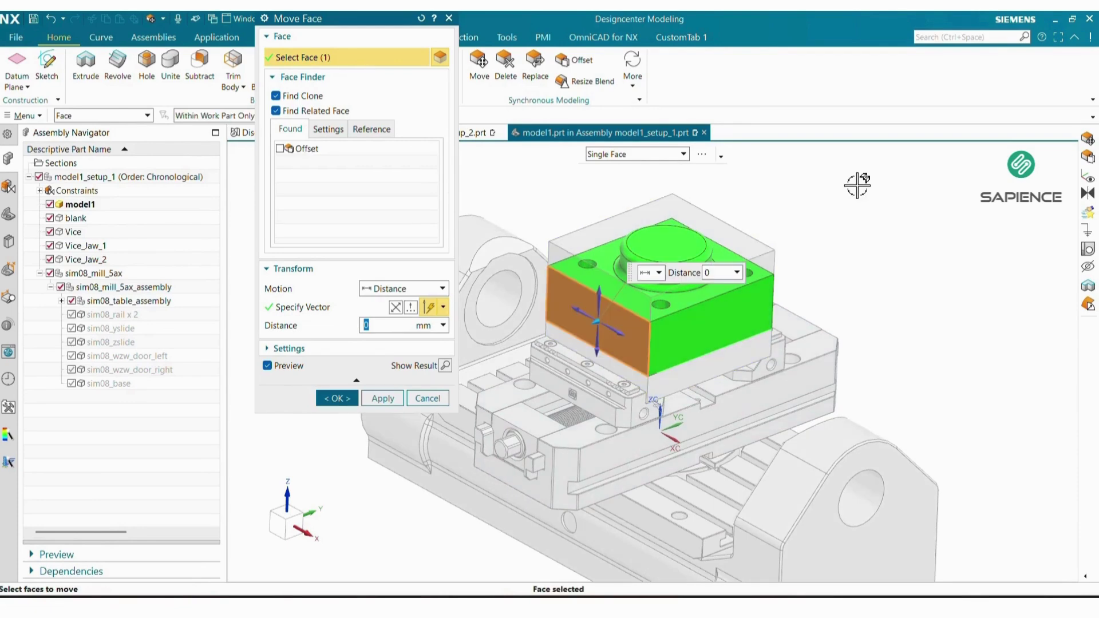
text(10)
key(Return)
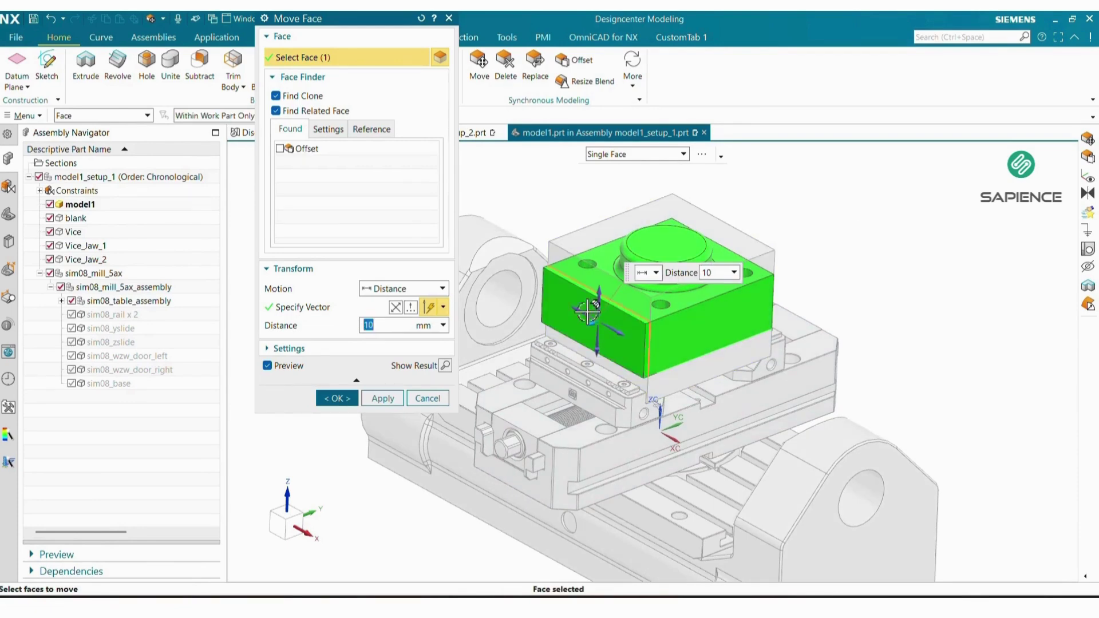
click(382, 399)
click(428, 398)
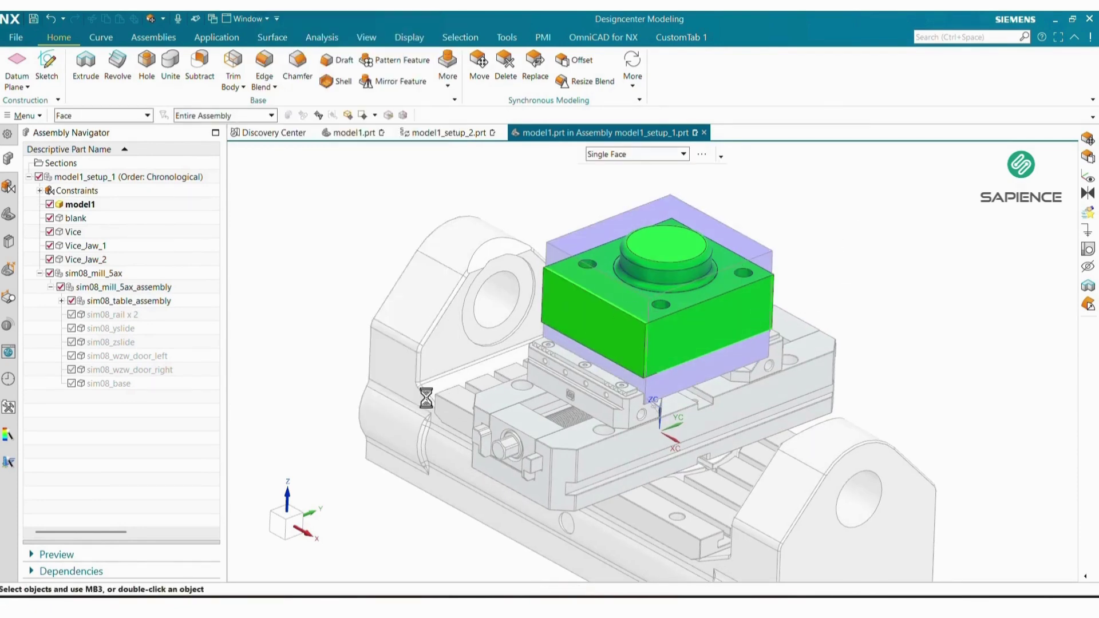
scroll(739, 318, down, 3)
scroll(741, 319, up, 3)
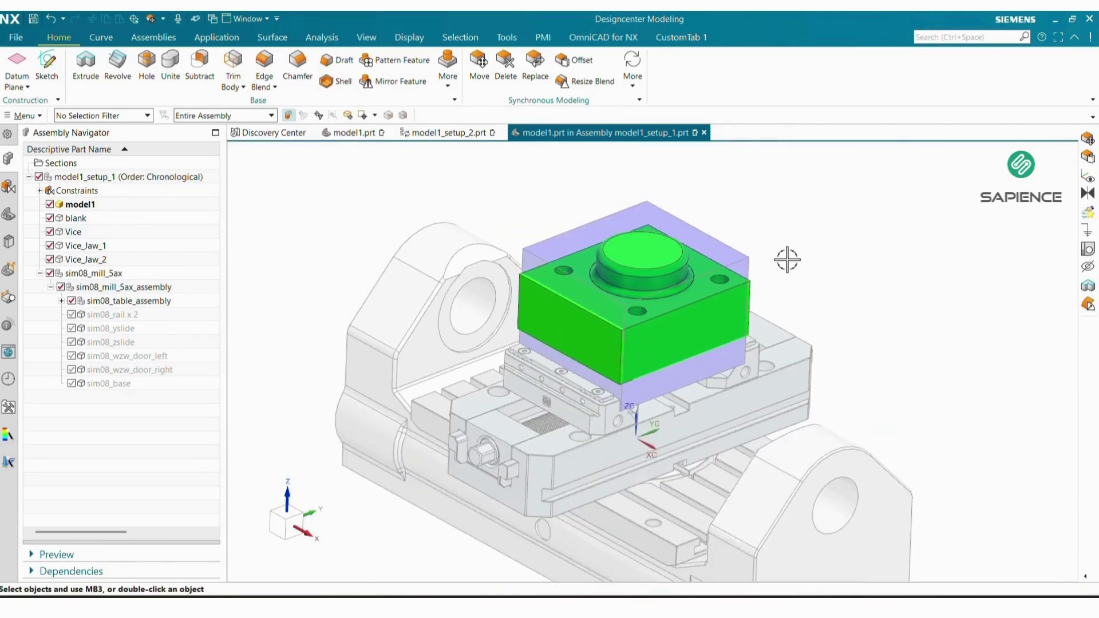
scroll(785, 258, down, 3)
scroll(793, 292, up, 2)
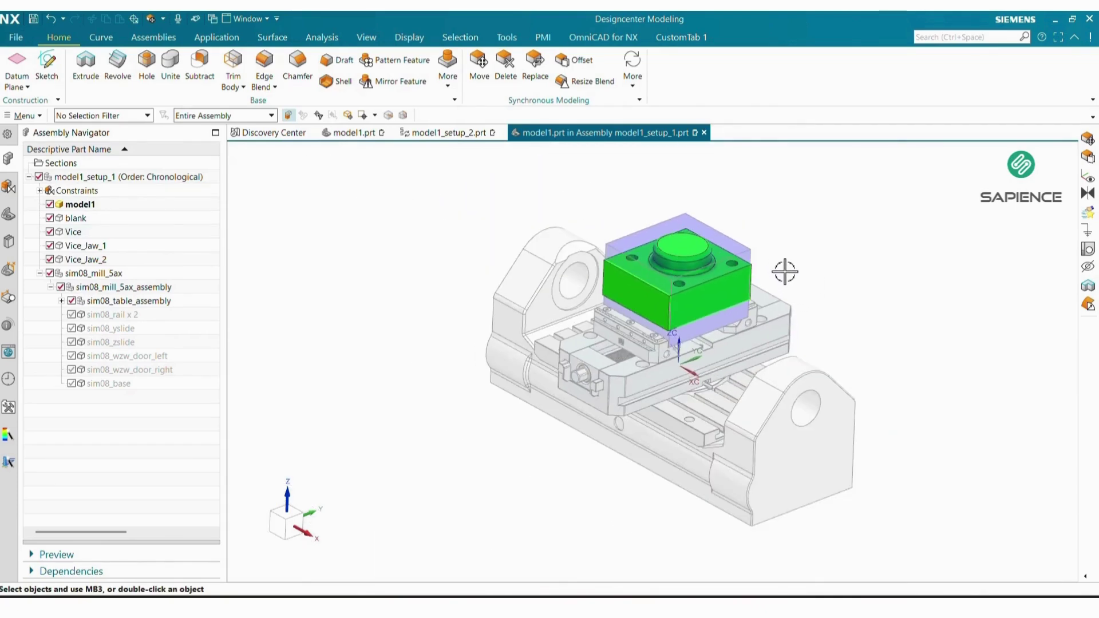
scroll(785, 272, up, 2)
scroll(784, 270, down, 2)
middle_drag(783, 265, 777, 269)
scroll(777, 268, up, 2)
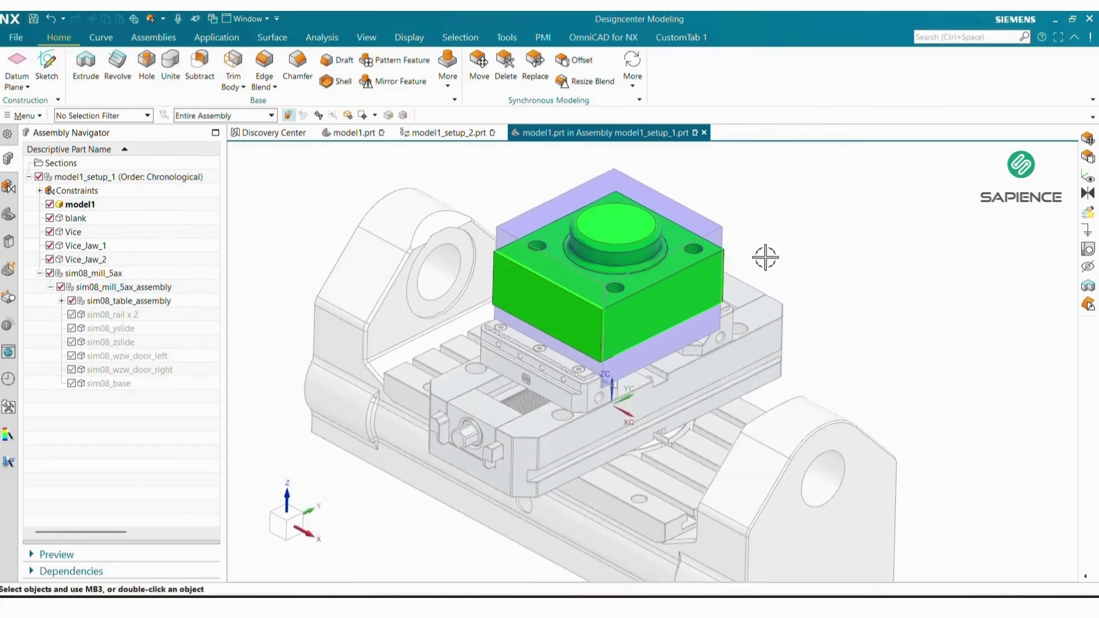
Make the blank the work part, move its front-left face 20 mm, then undo
double_click(91, 221)
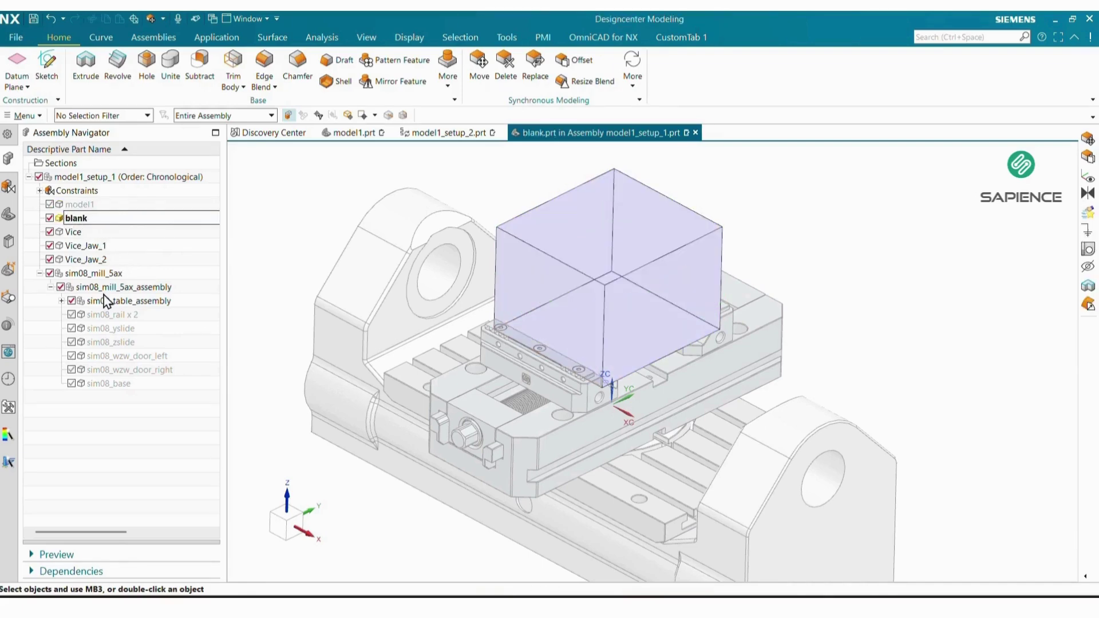
click(150, 21)
click(530, 280)
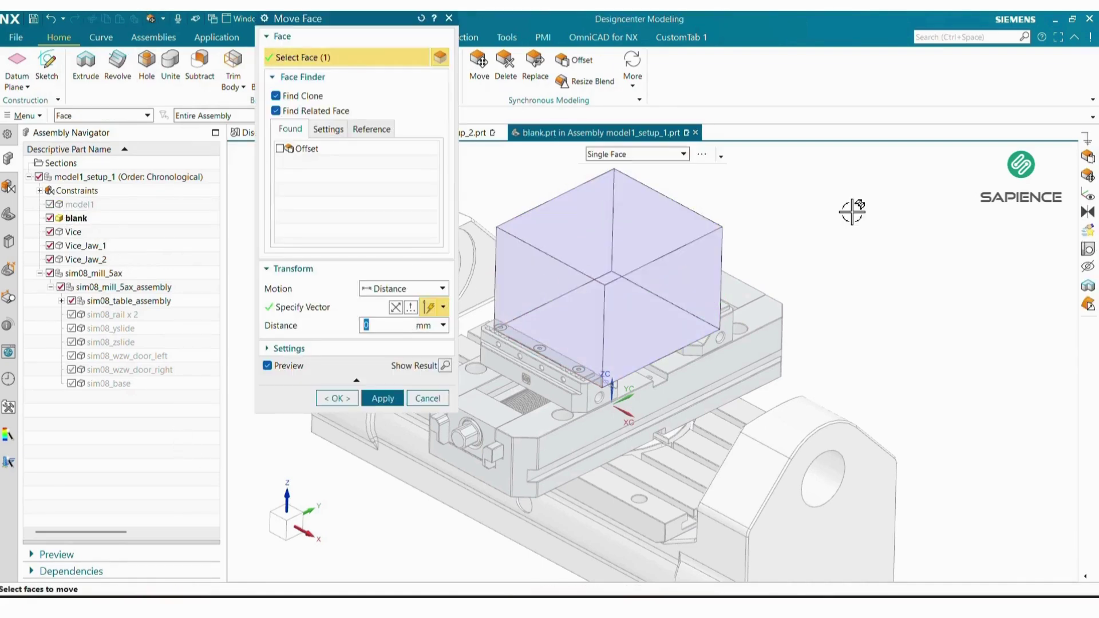
text(0)
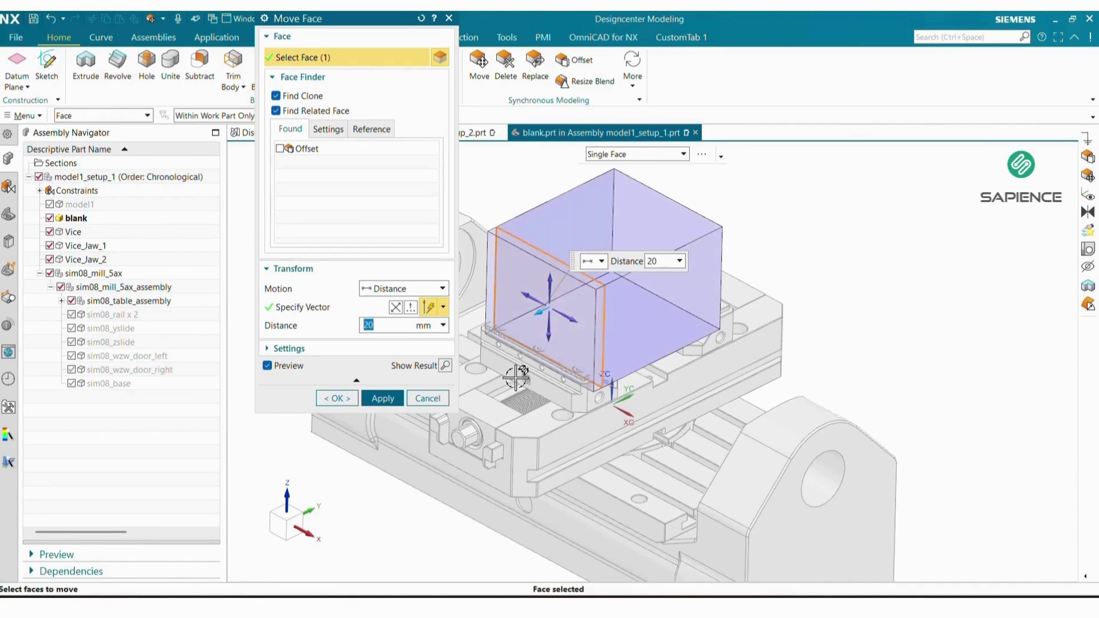
key(Return)
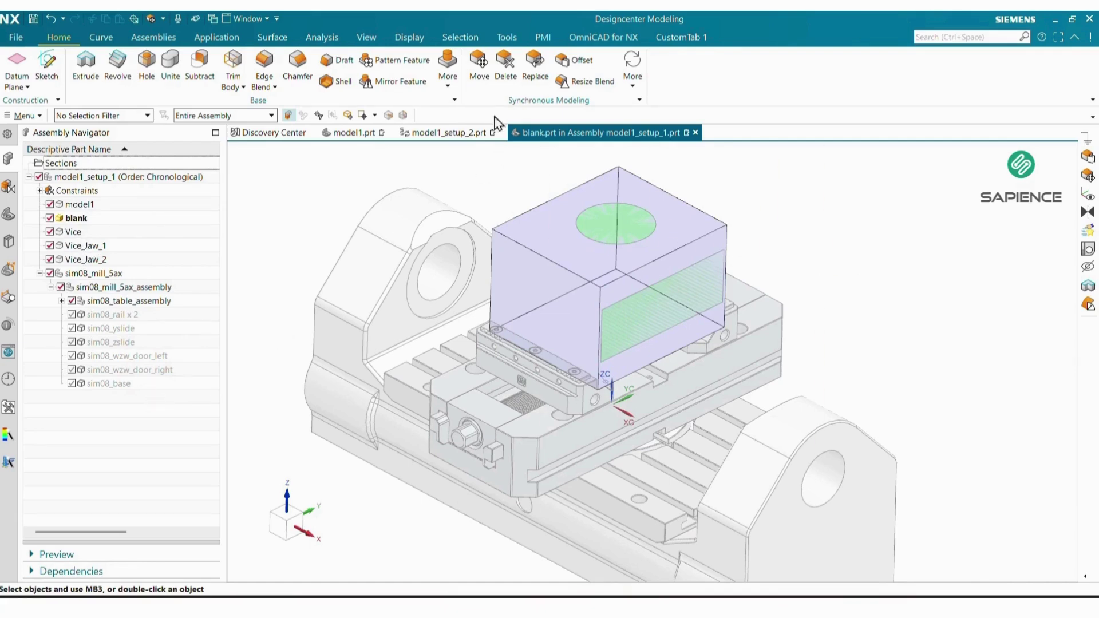
key(ctrl+z)
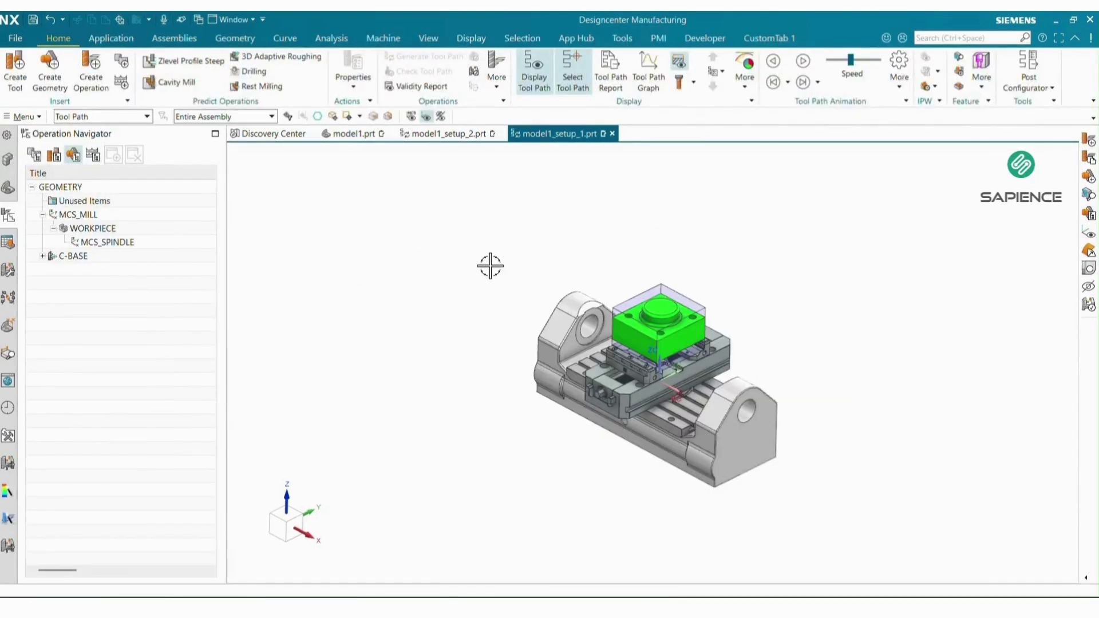
scroll(491, 265, up, 3)
scroll(535, 456, down, 3)
scroll(466, 379, up, 1)
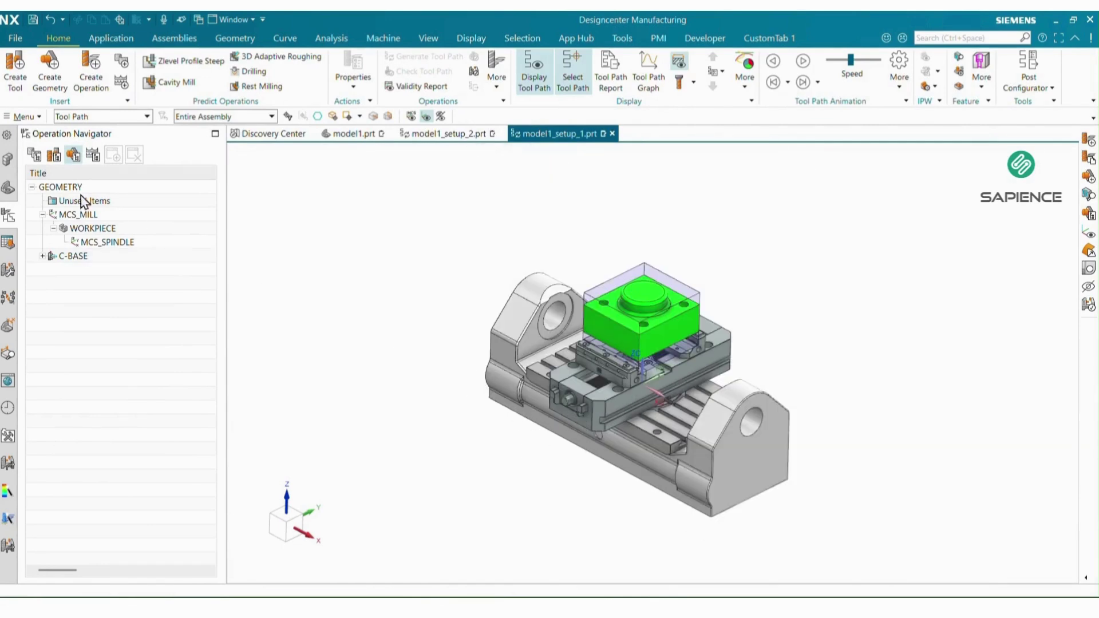
click(34, 156)
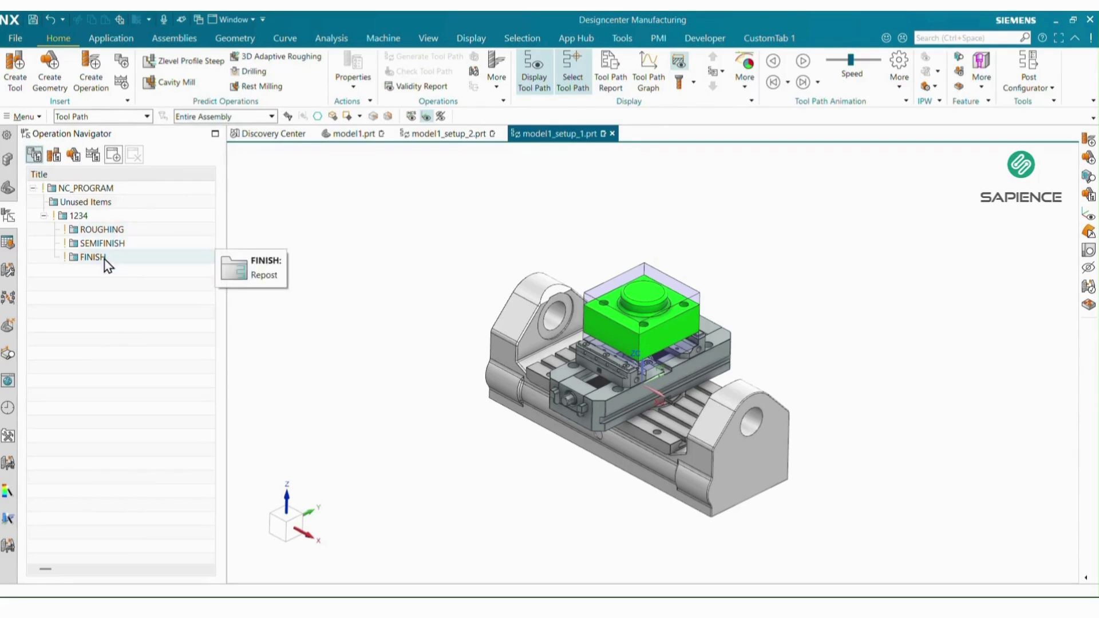
click(56, 161)
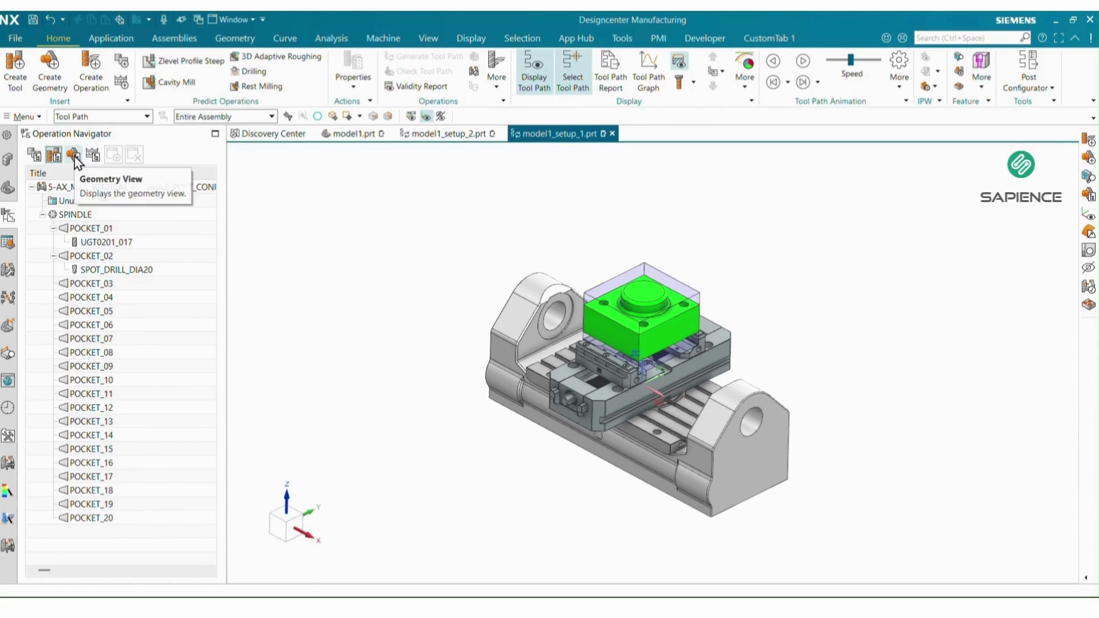
click(74, 155)
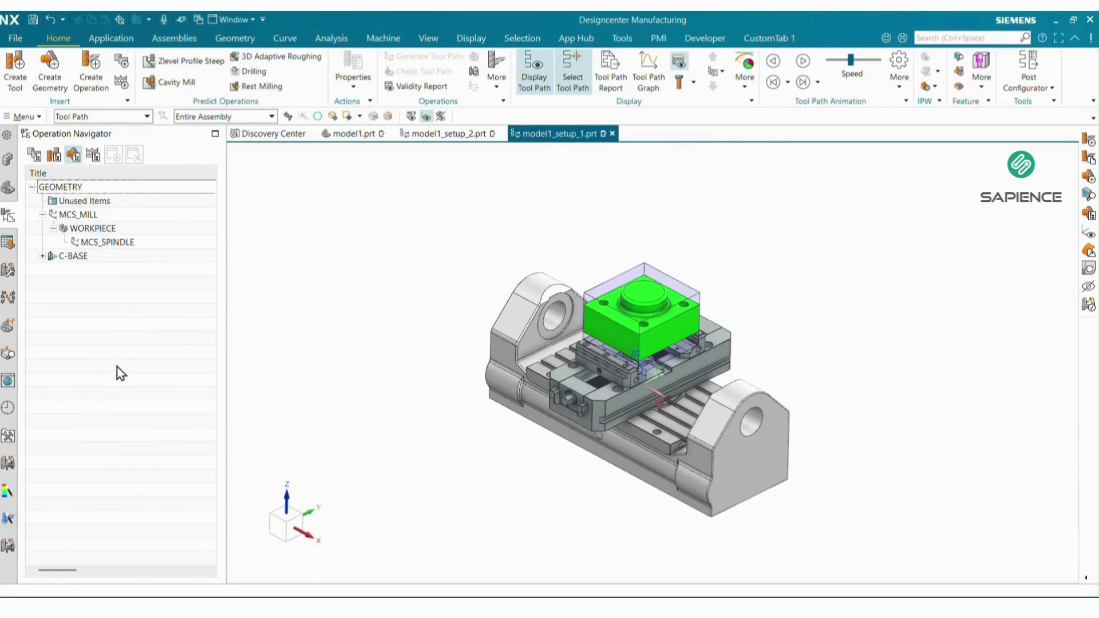
double_click(107, 217)
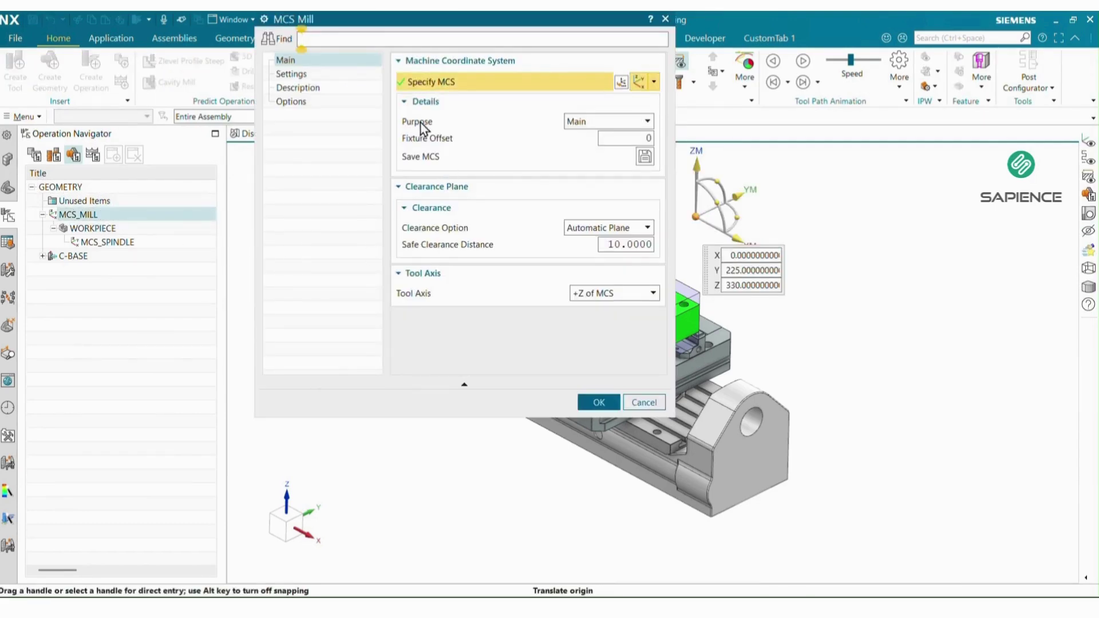
click(643, 402)
double_click(106, 229)
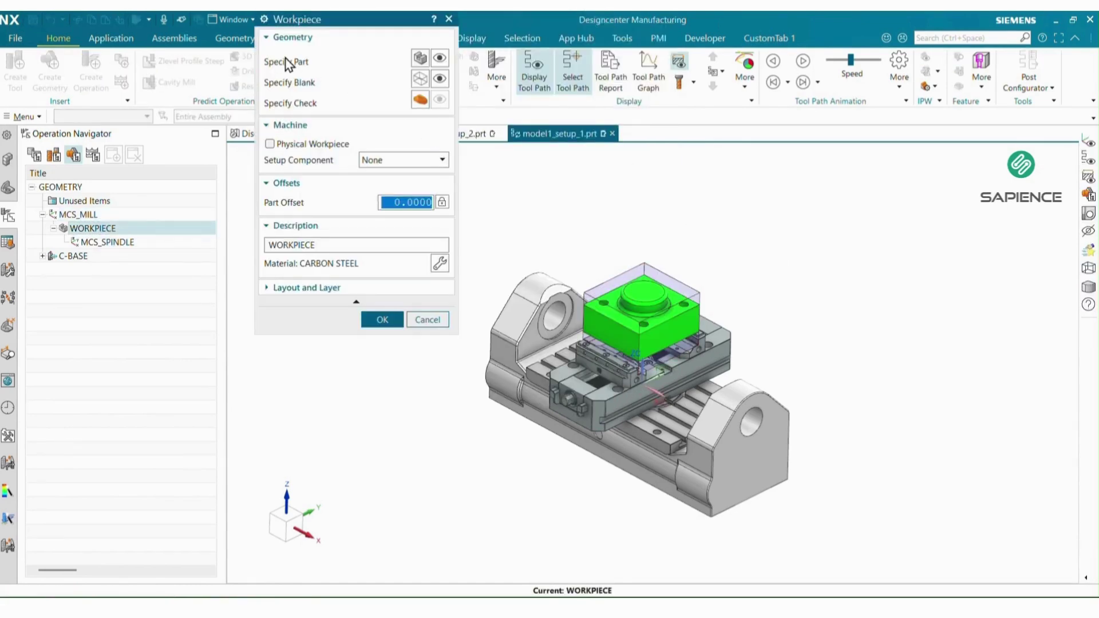
click(440, 79)
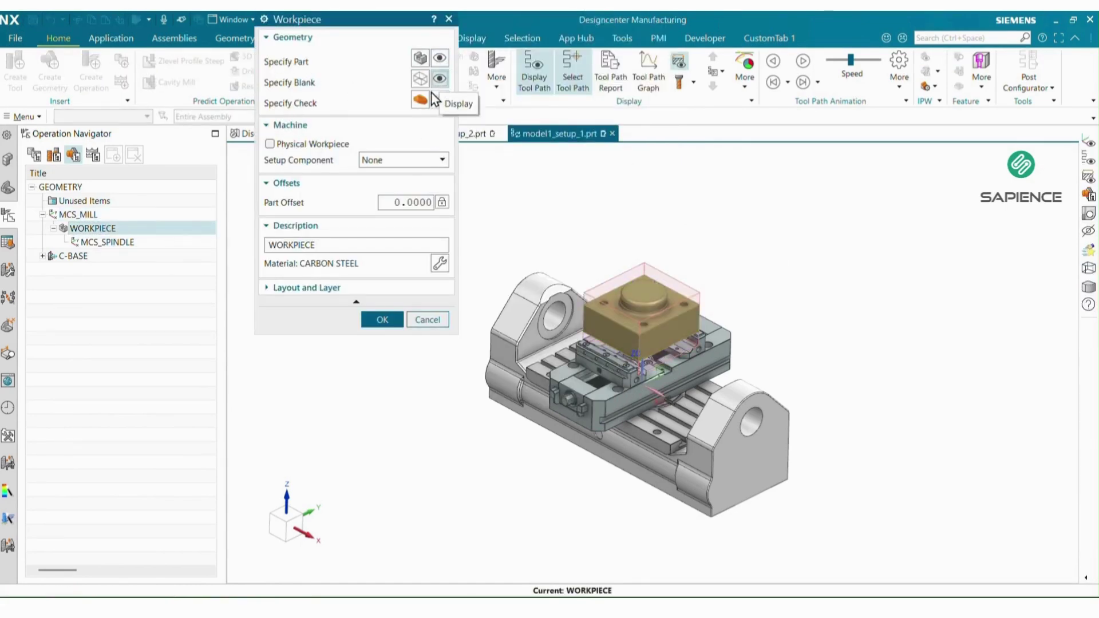
click(390, 322)
double_click(114, 243)
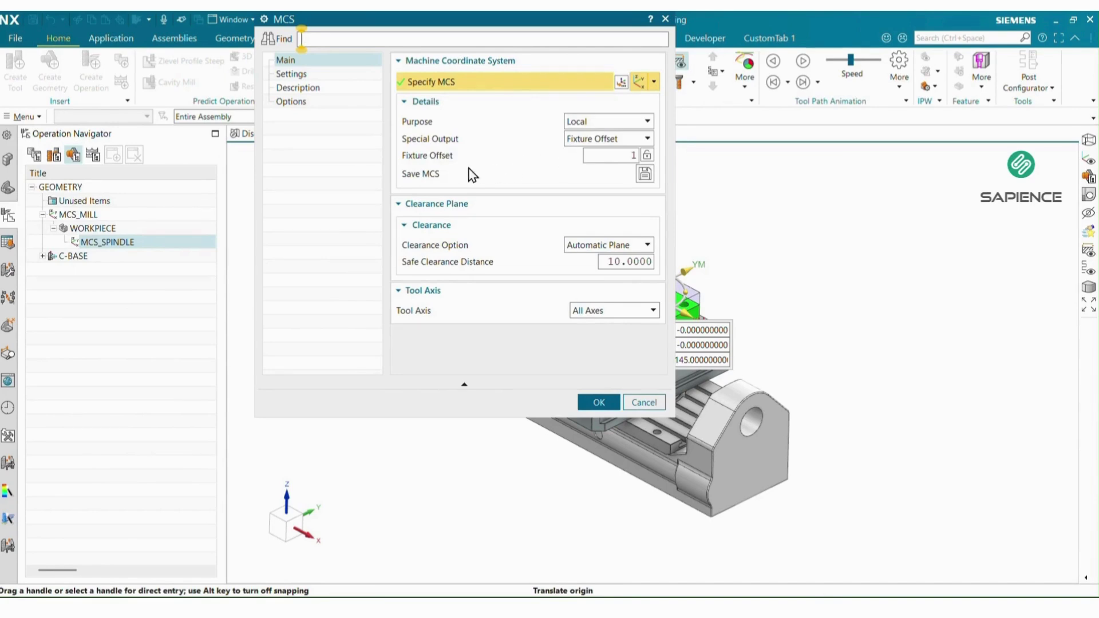
click(595, 401)
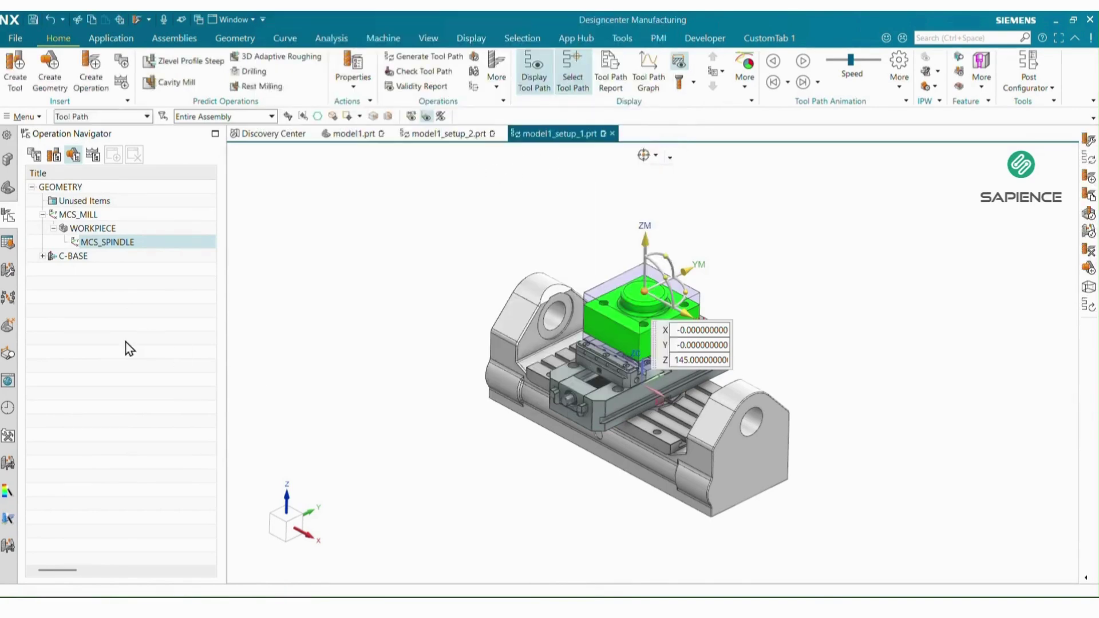
click(93, 155)
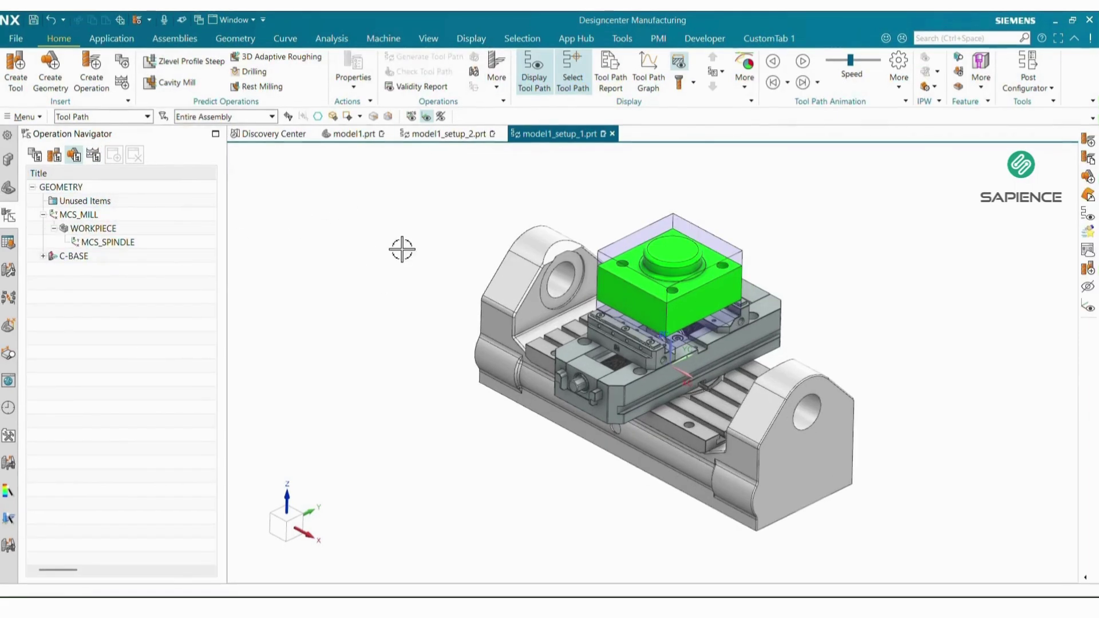
Insert a 3D Adaptive Roughing operation with program ROUGHING, geometry WORKPIECE and method MILL_ROUGH
right_click(106, 242)
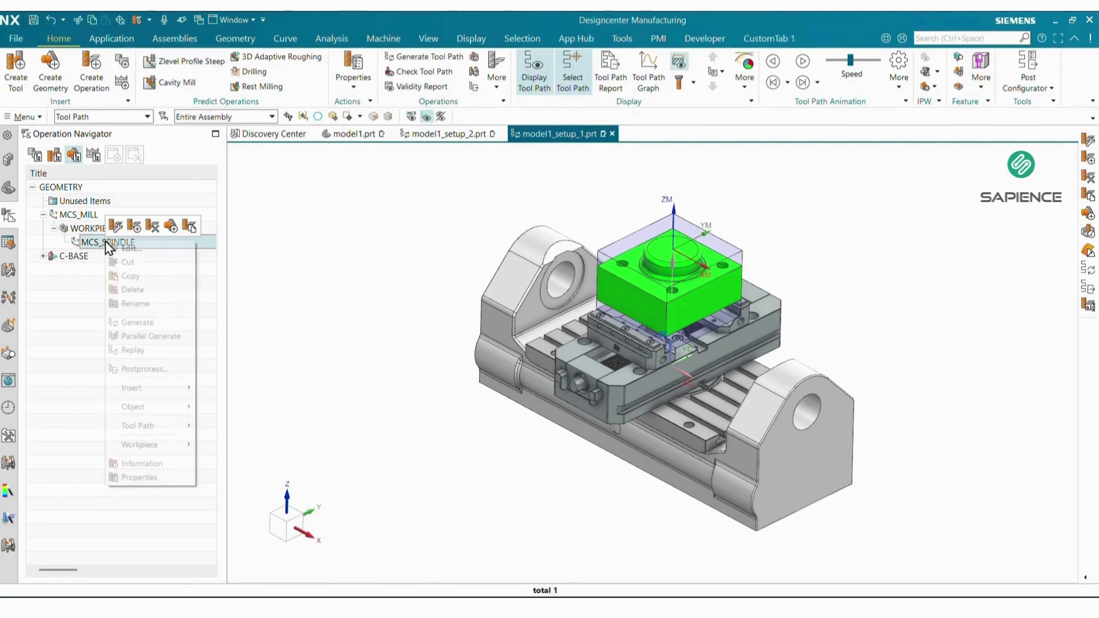
mouse_move(168, 390)
click(228, 389)
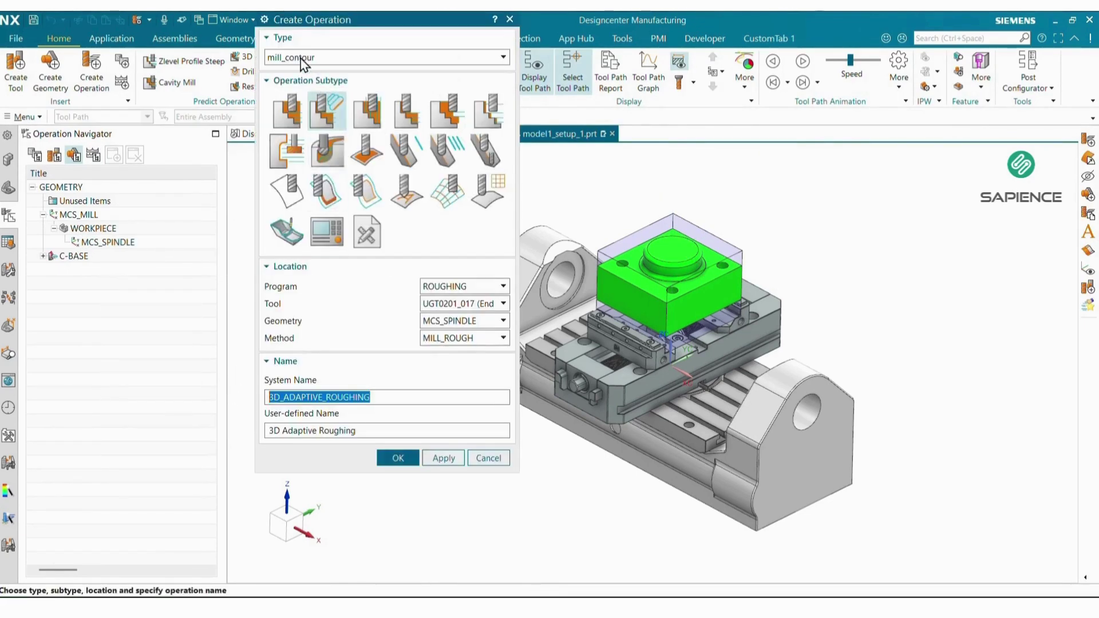
click(331, 122)
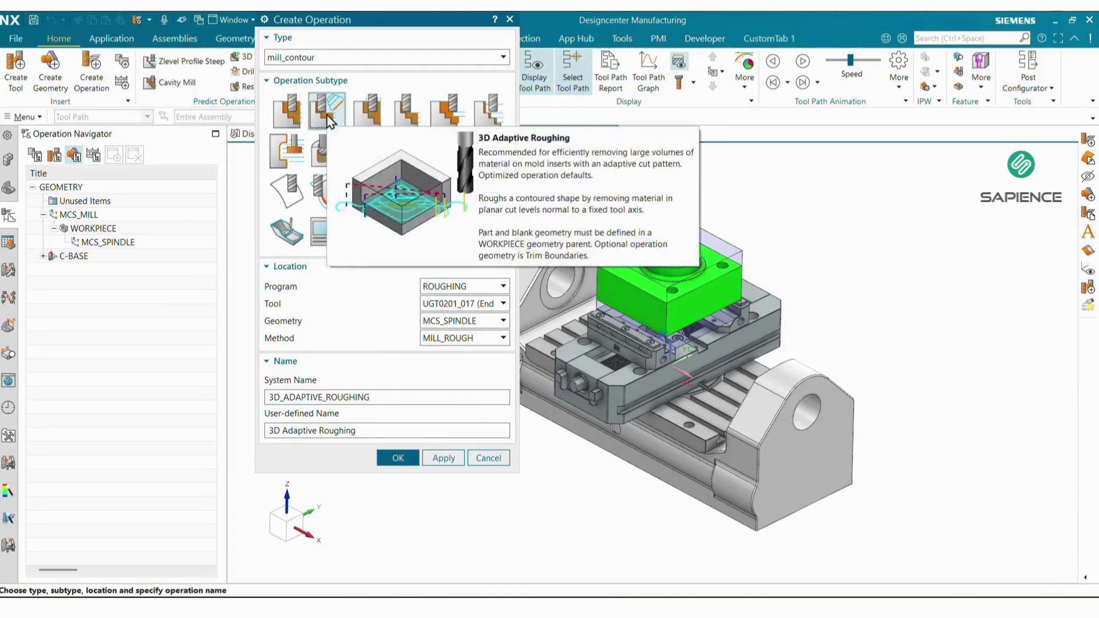
click(455, 288)
click(424, 284)
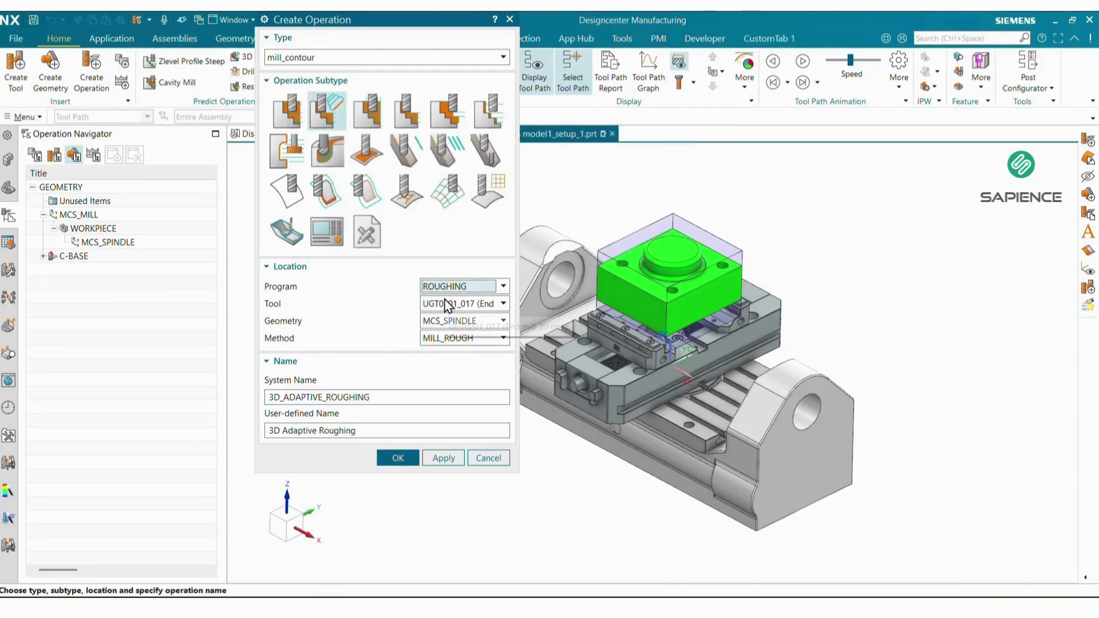
click(458, 321)
click(455, 369)
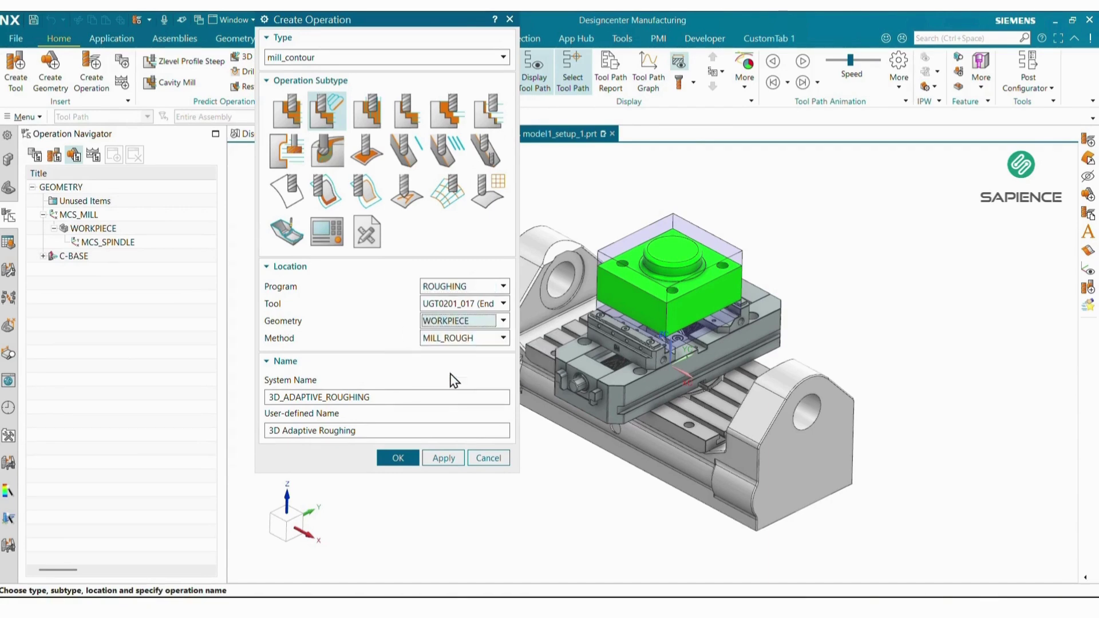
click(451, 340)
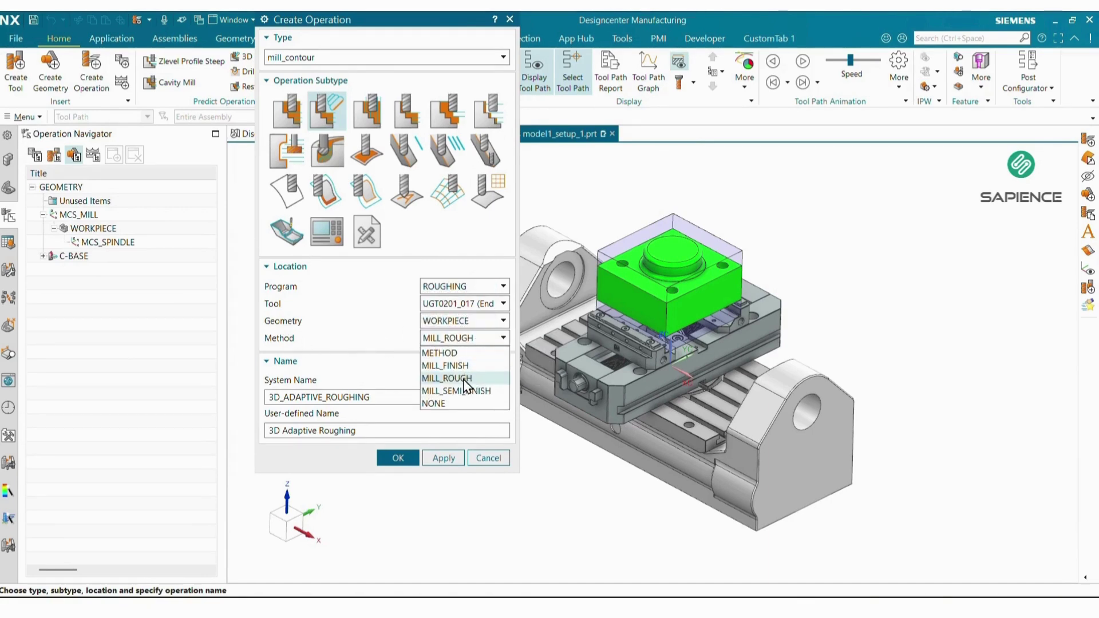
click(464, 378)
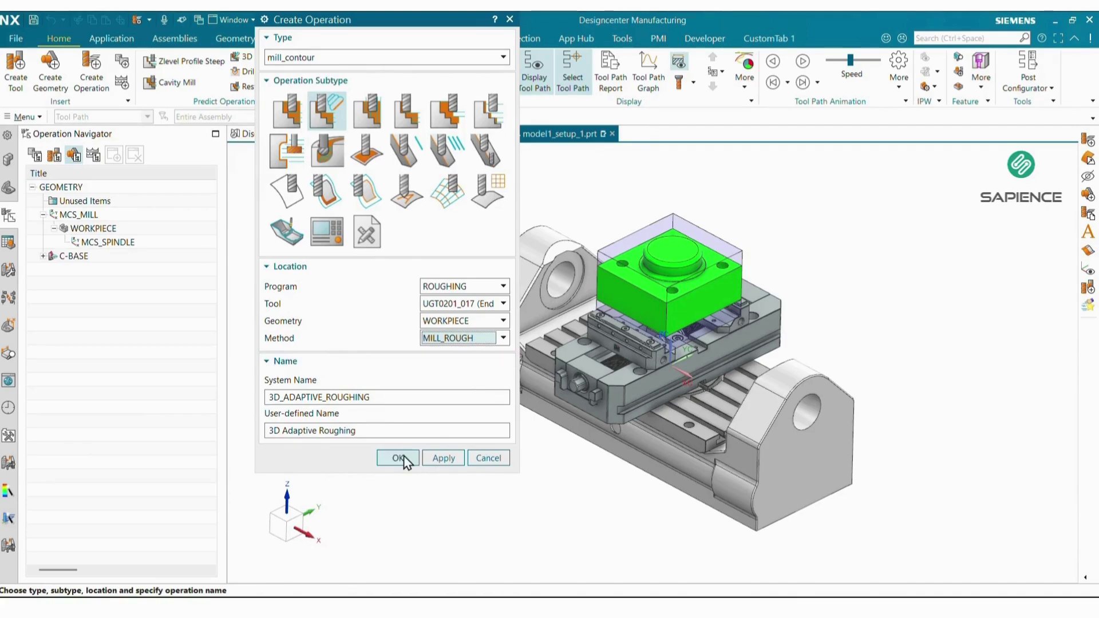
click(401, 459)
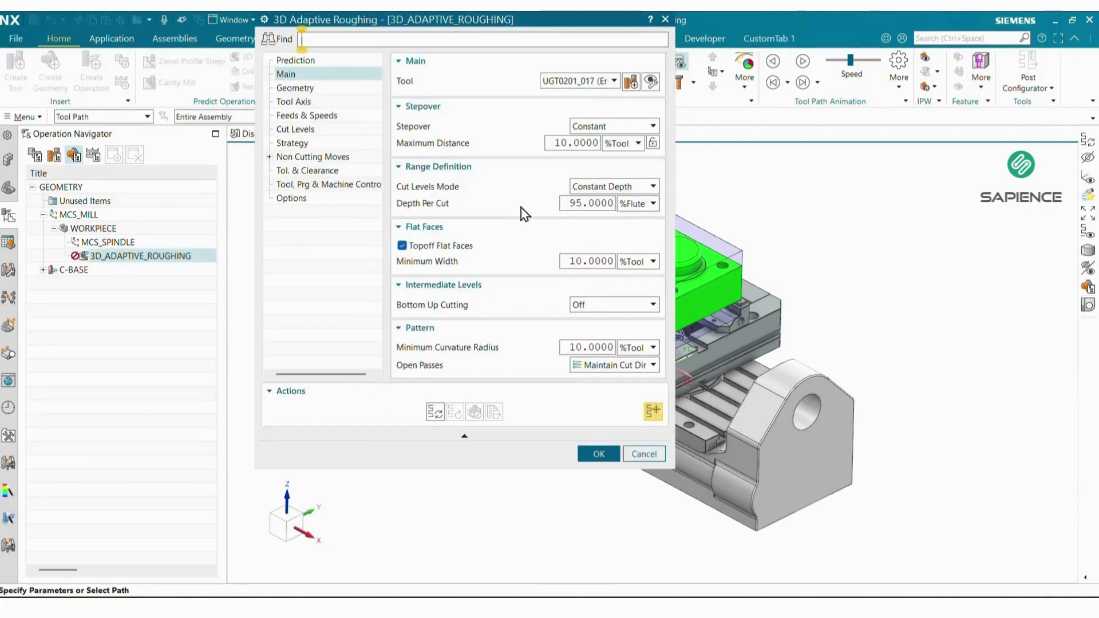
Set Depth Per Cut to 75 %Flute and Bottom Up Cutting to Between Cut Levels
click(587, 203)
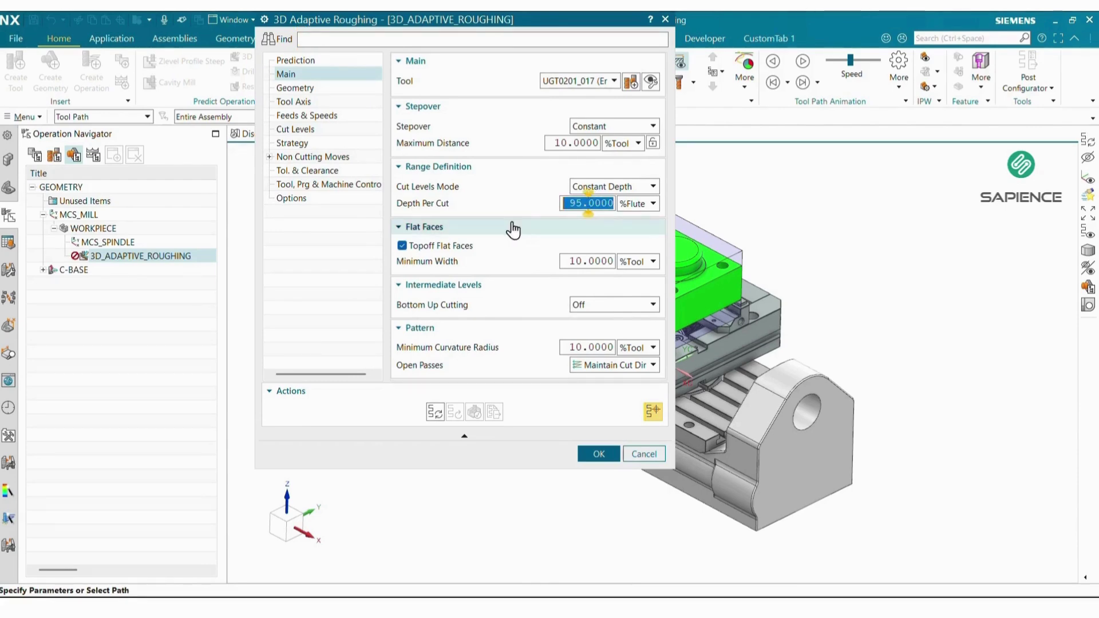
text(75.0)
key(Tab)
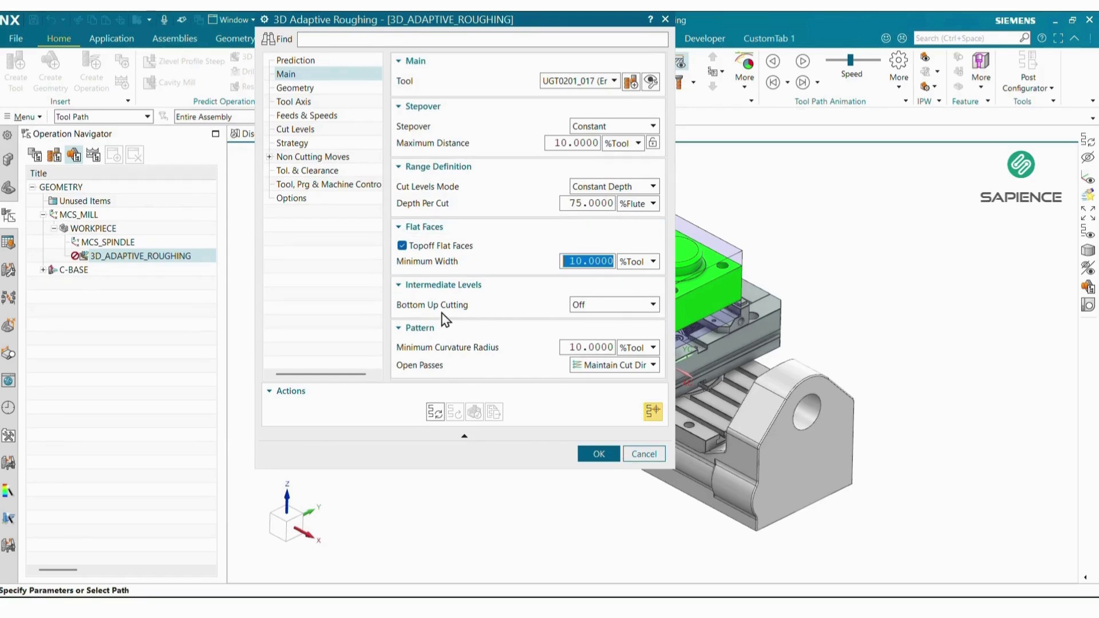
click(589, 309)
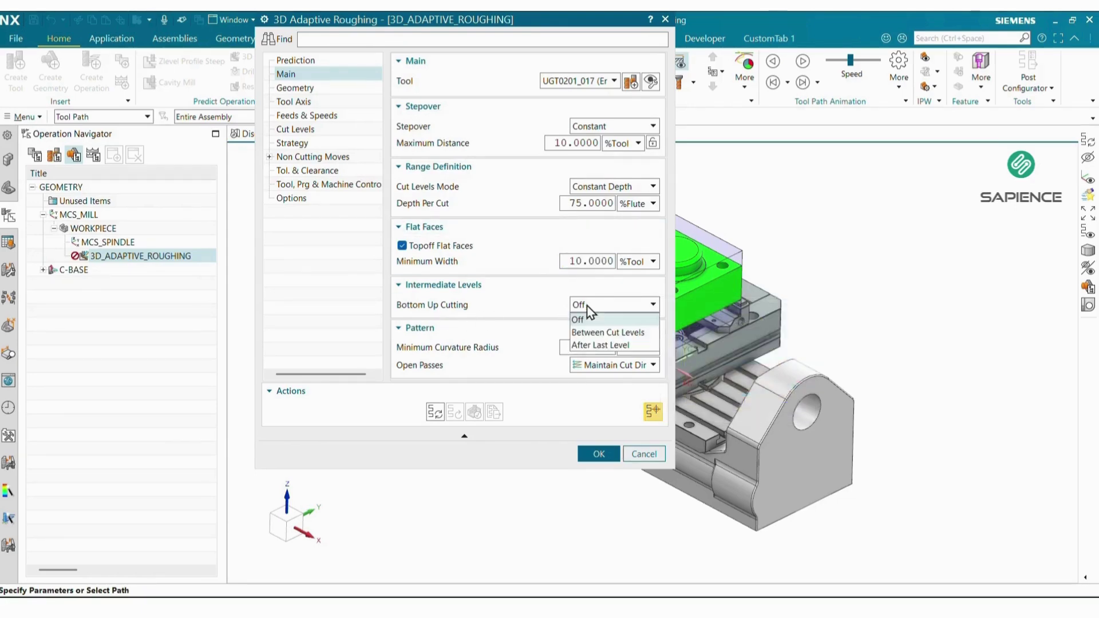
click(606, 332)
click(304, 88)
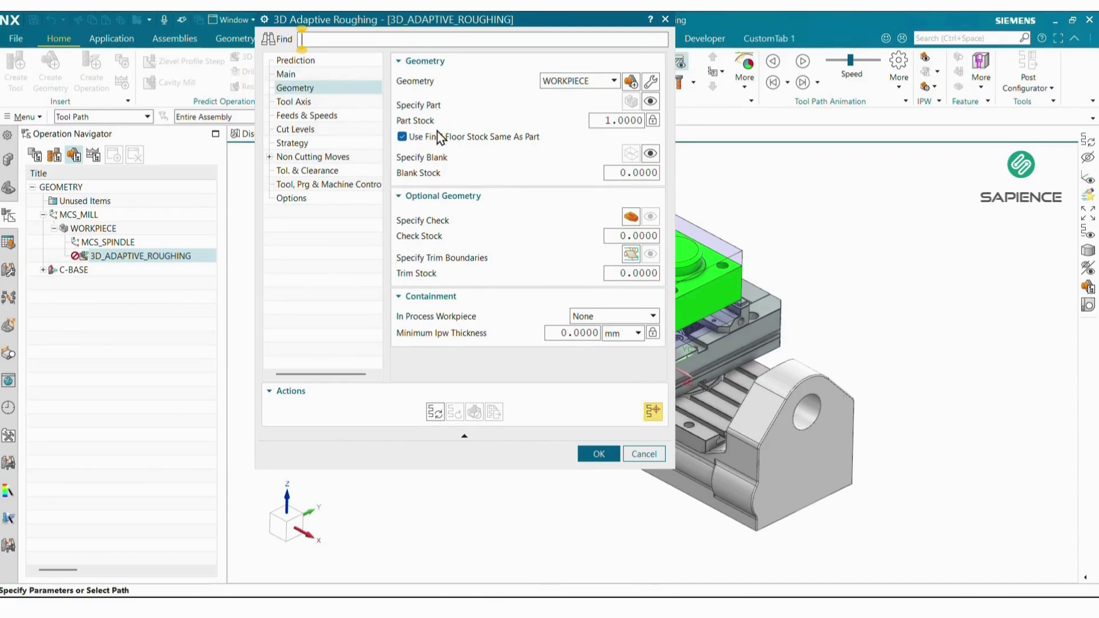
middle_drag(1019, 407, 804, 446)
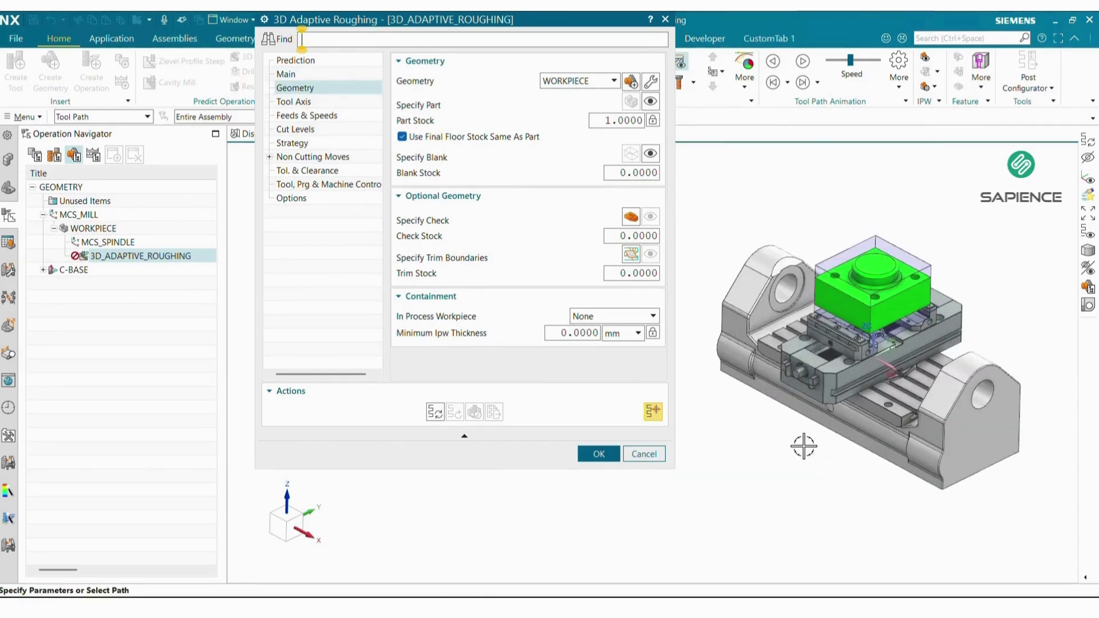
Review the tool axis, feeds and speeds, cut levels, strategy and engage settings
click(306, 104)
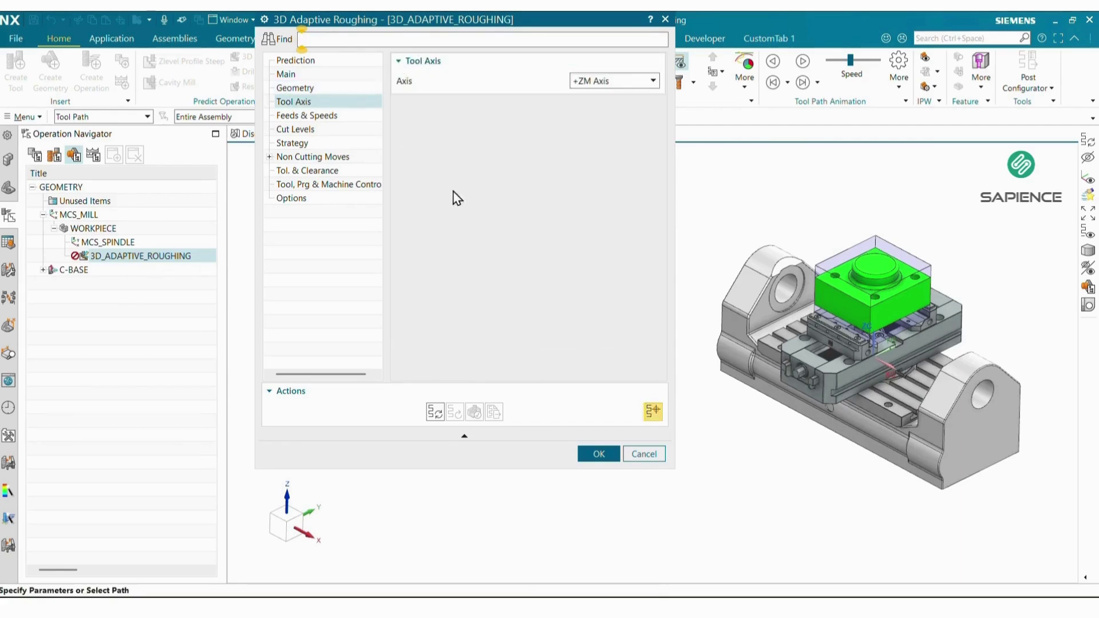
click(316, 117)
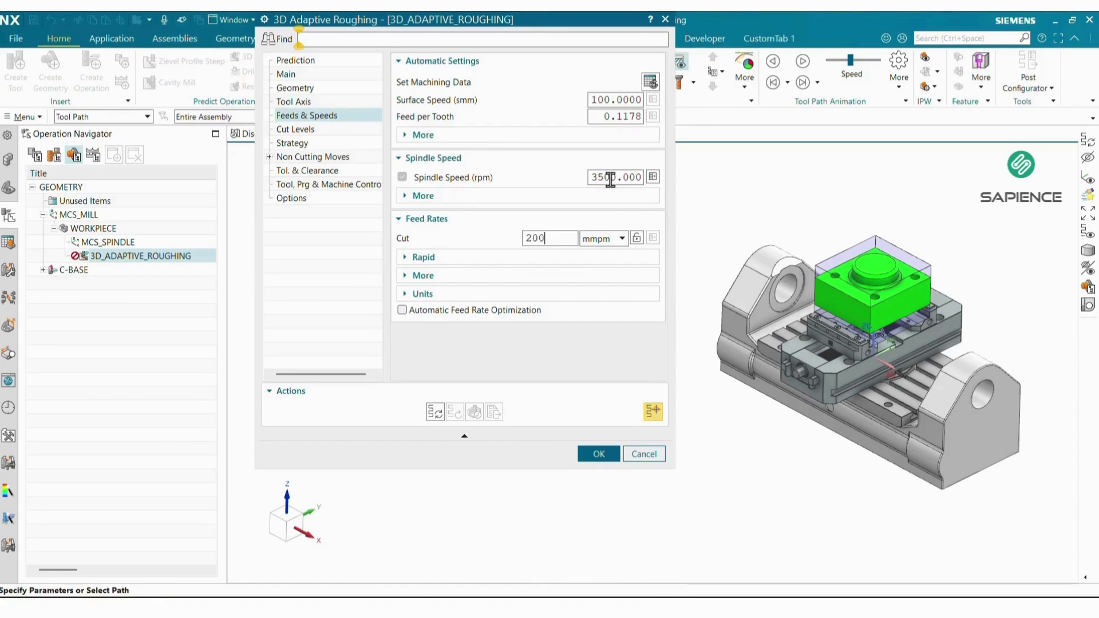
click(317, 131)
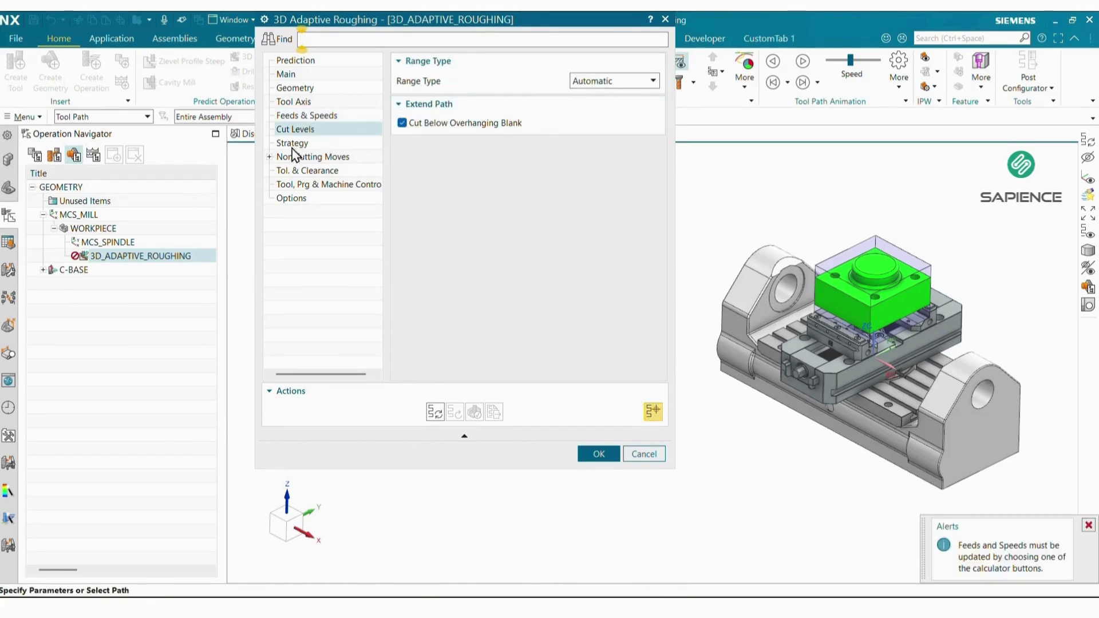
click(305, 148)
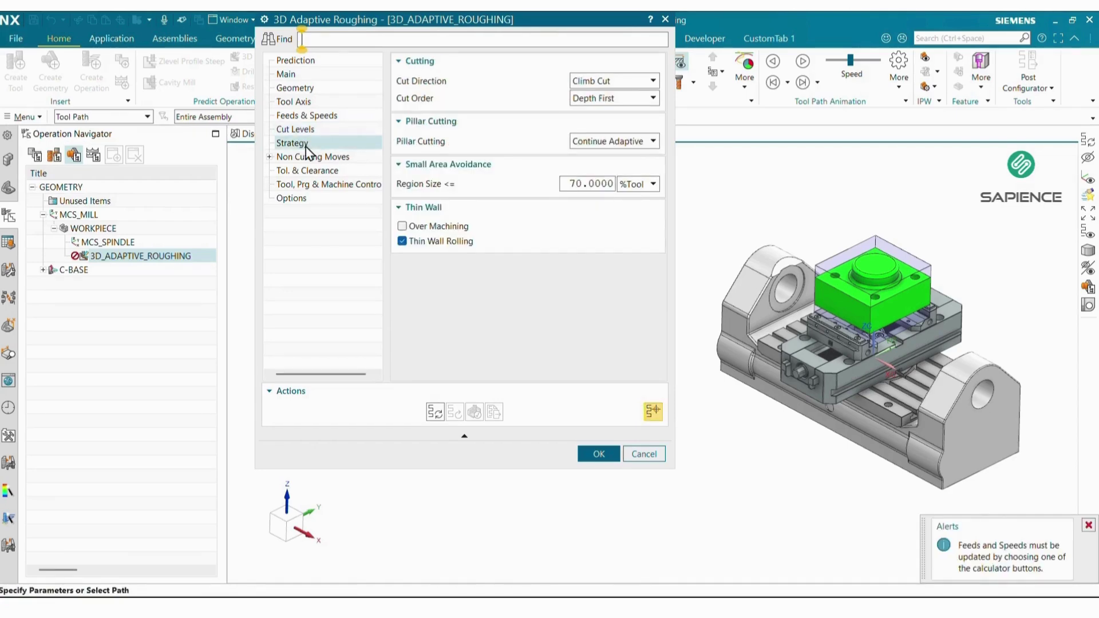
click(269, 157)
click(320, 168)
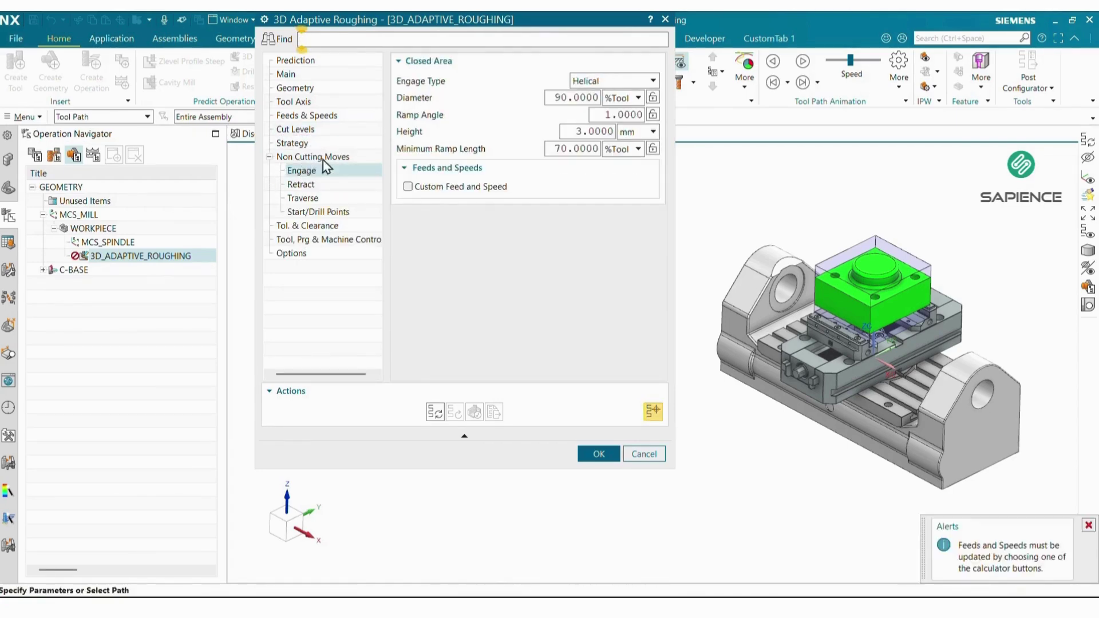
Set Intol and Outtol to 0.05, generate the roughing toolpath and accept the operation
click(318, 227)
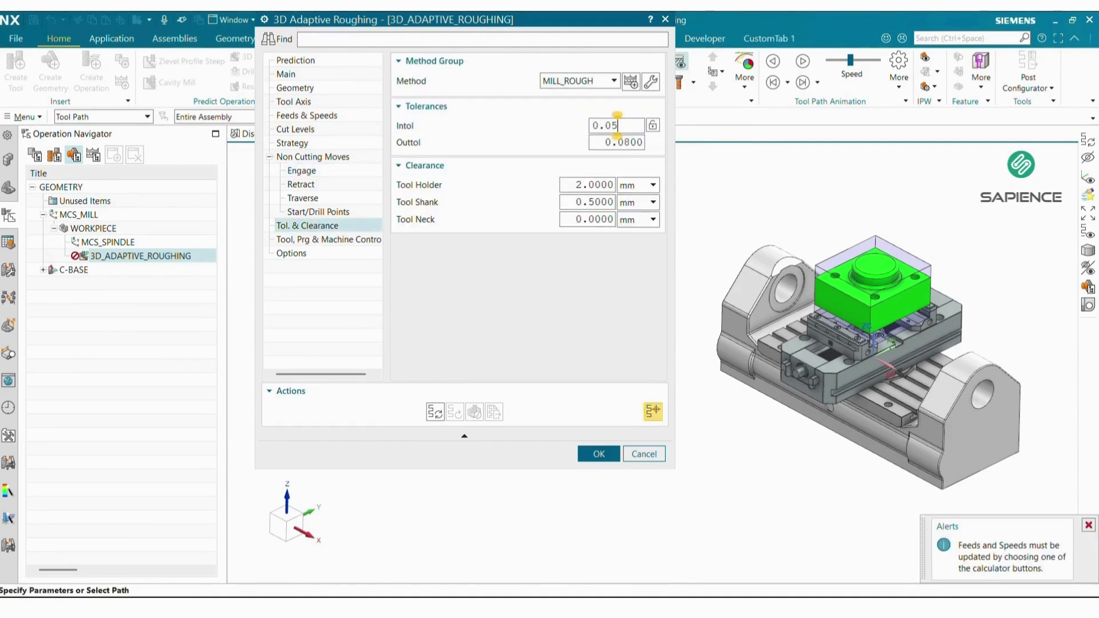
click(617, 125)
text(0.05)
click(599, 142)
text(0.05)
key(Tab)
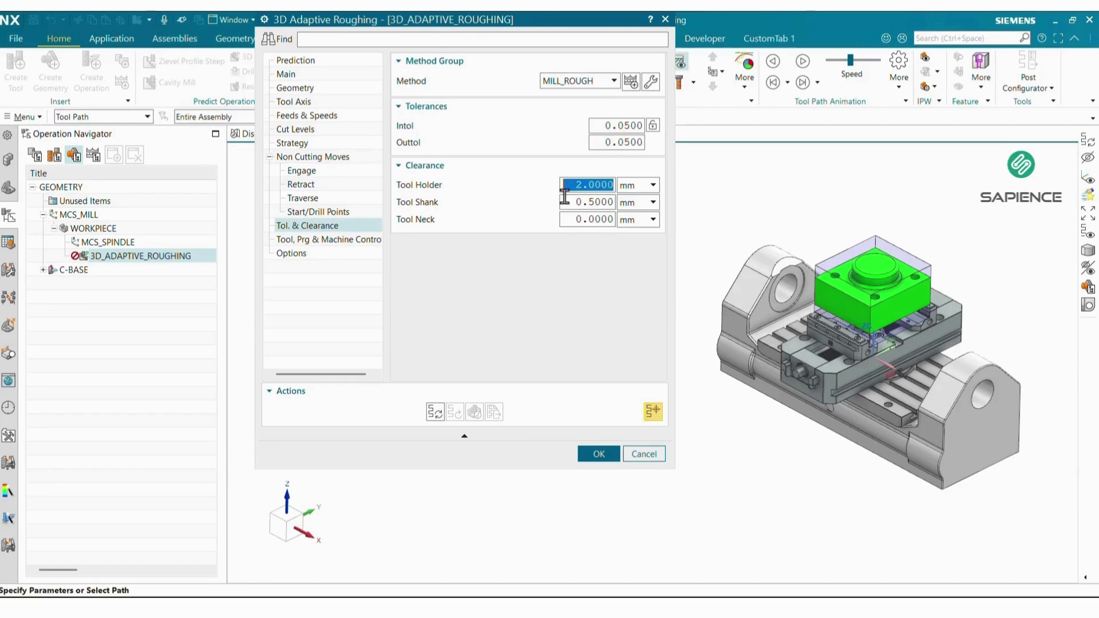
click(437, 412)
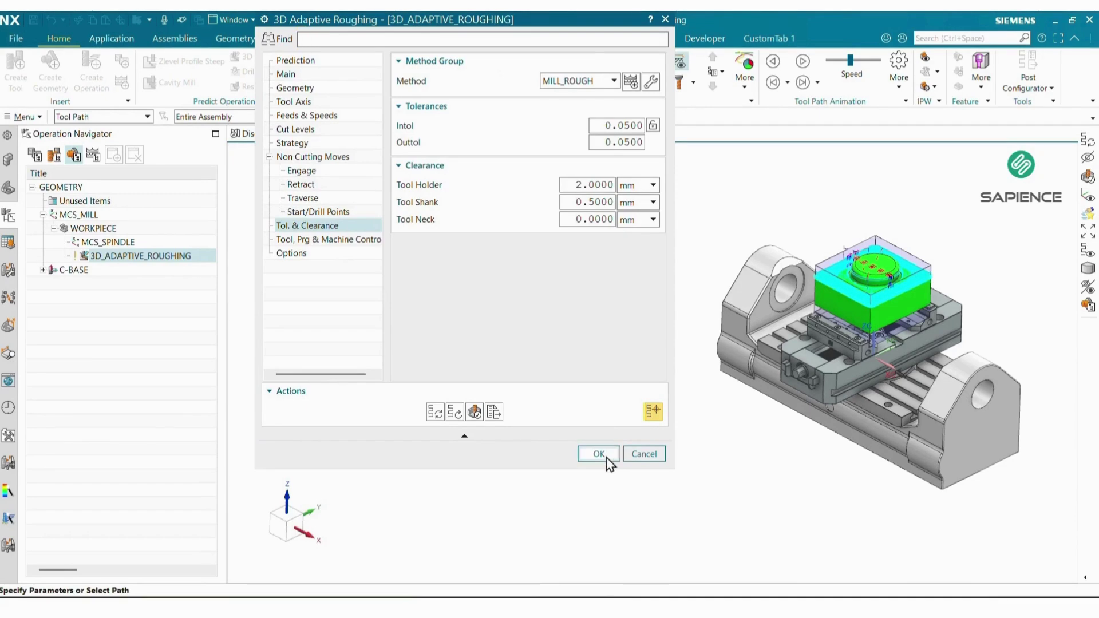
click(599, 454)
Open Tool Path Verify for the 3D_ADAPTIVE_ROUGHING operation
click(143, 256)
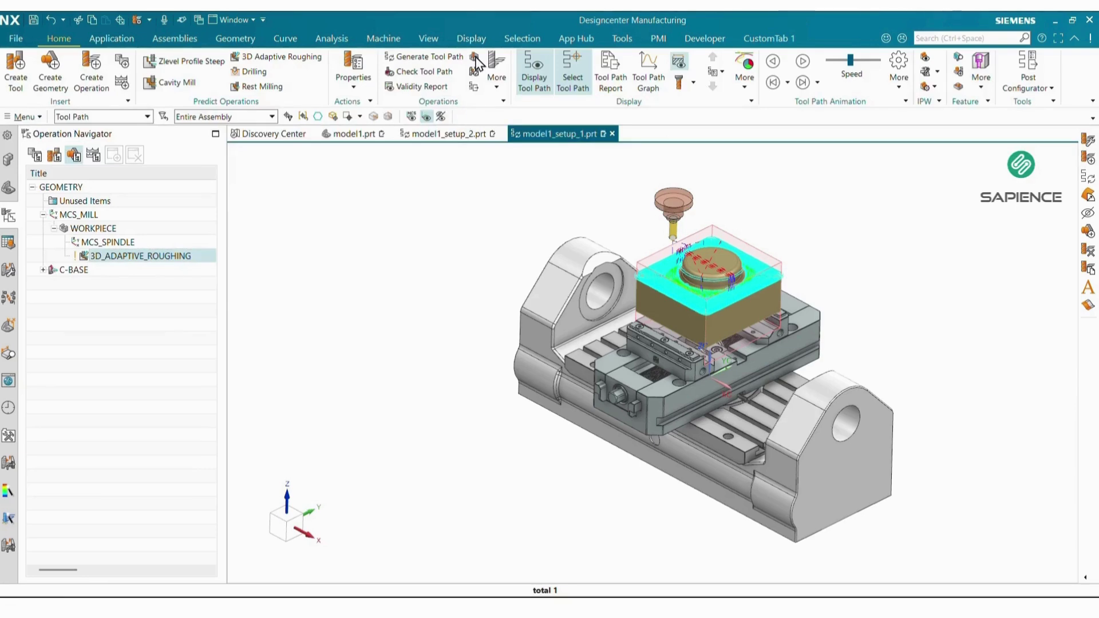
right_click(175, 256)
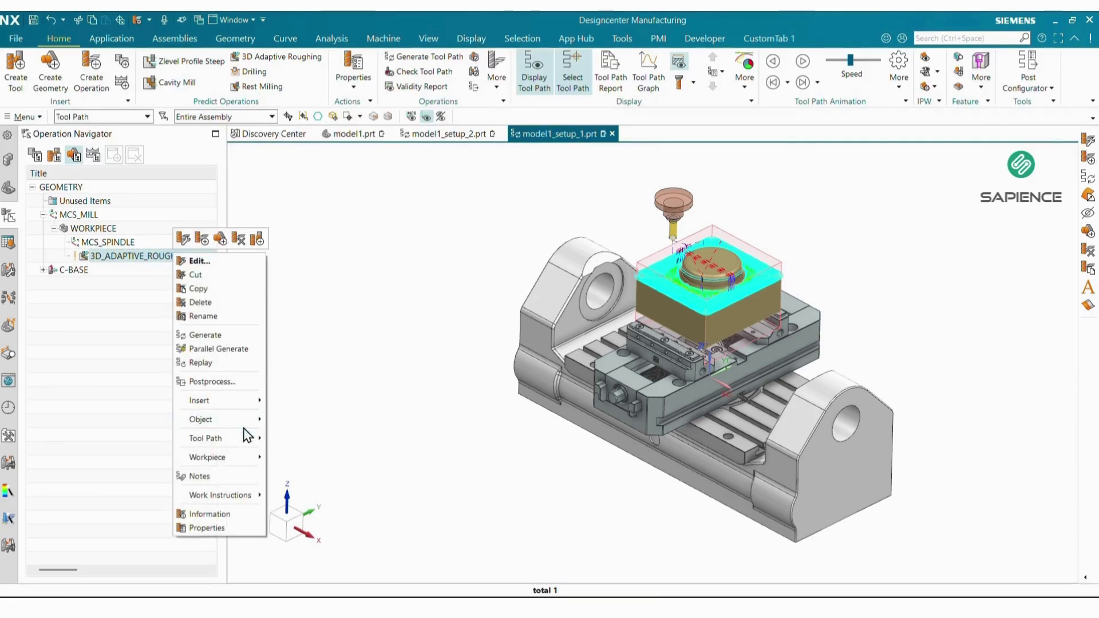
mouse_move(245, 438)
click(313, 516)
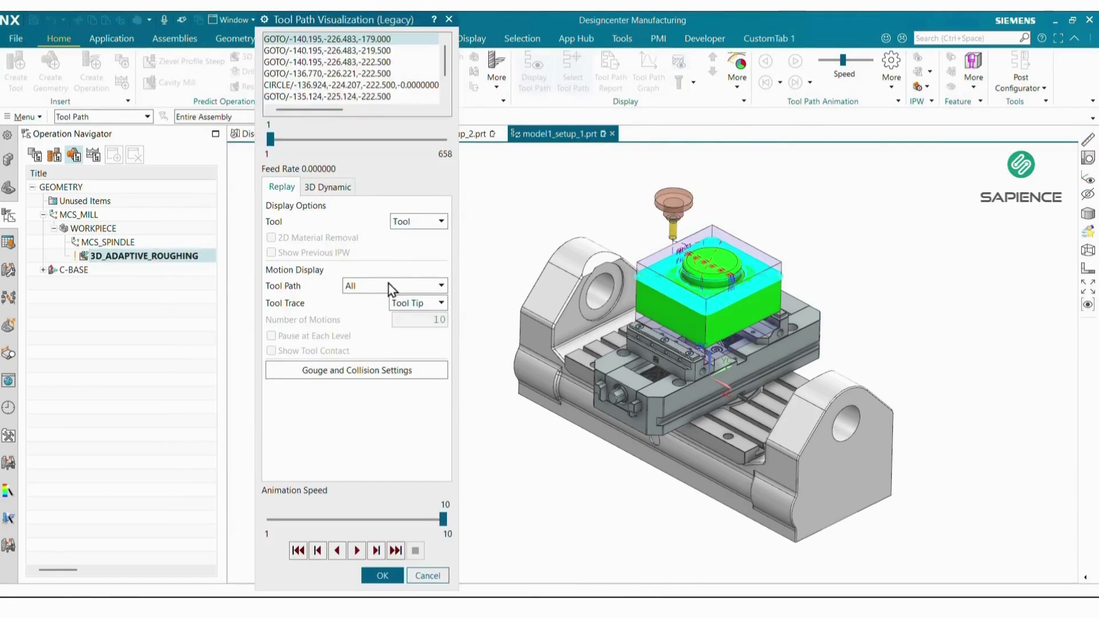
Play the 3D Dynamic material-removal simulation, adjusting animation speed between 5 and 7
click(338, 194)
click(328, 518)
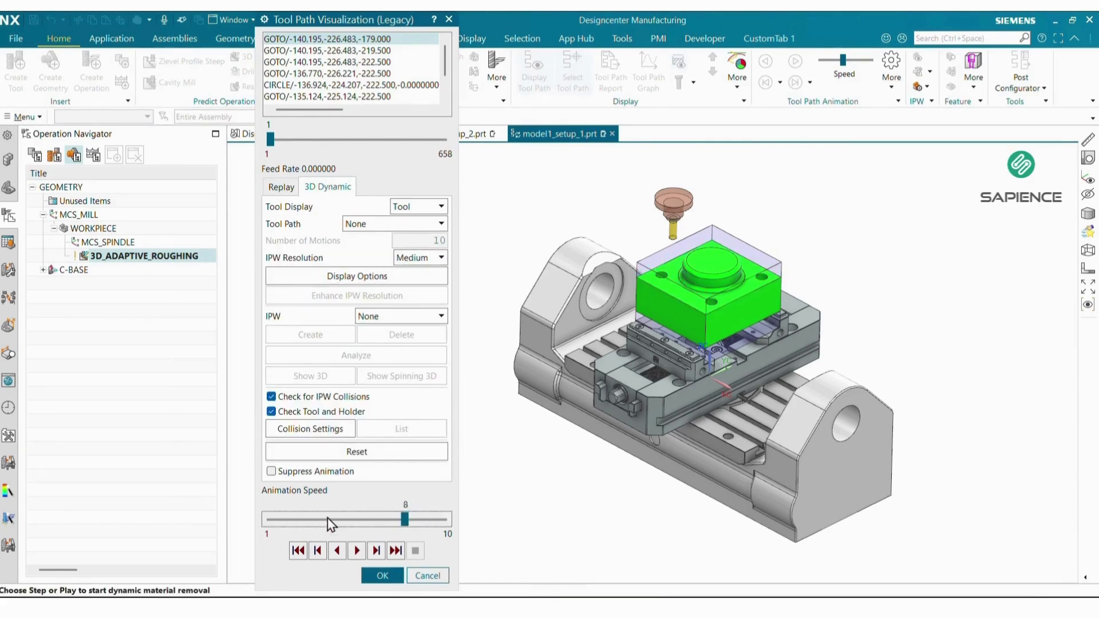
click(327, 517)
click(356, 550)
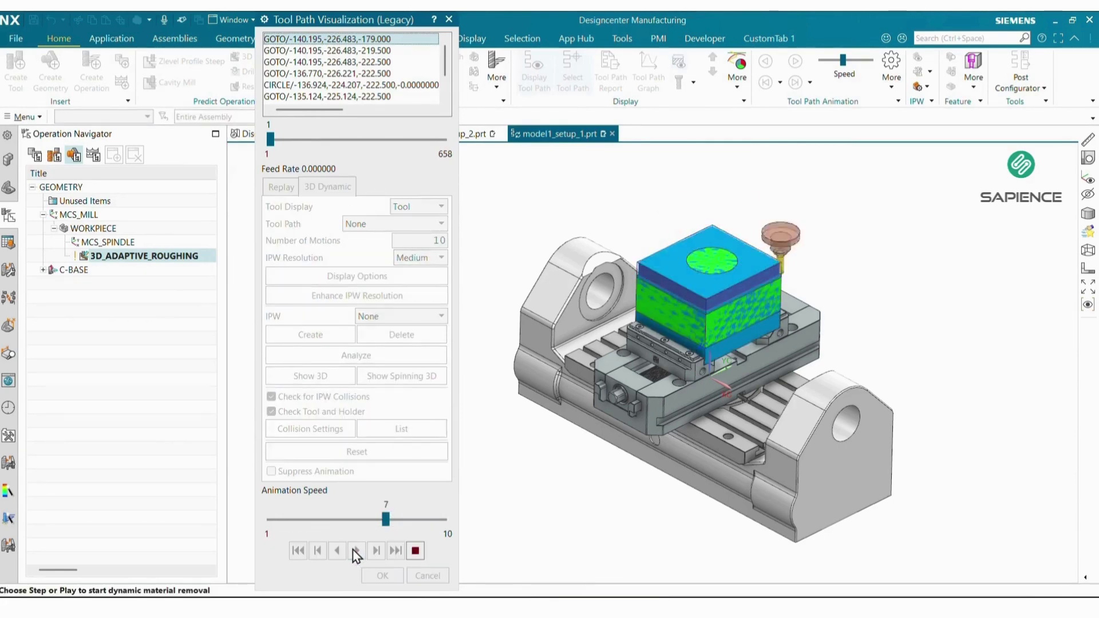
click(305, 519)
scroll(730, 260, up, 3)
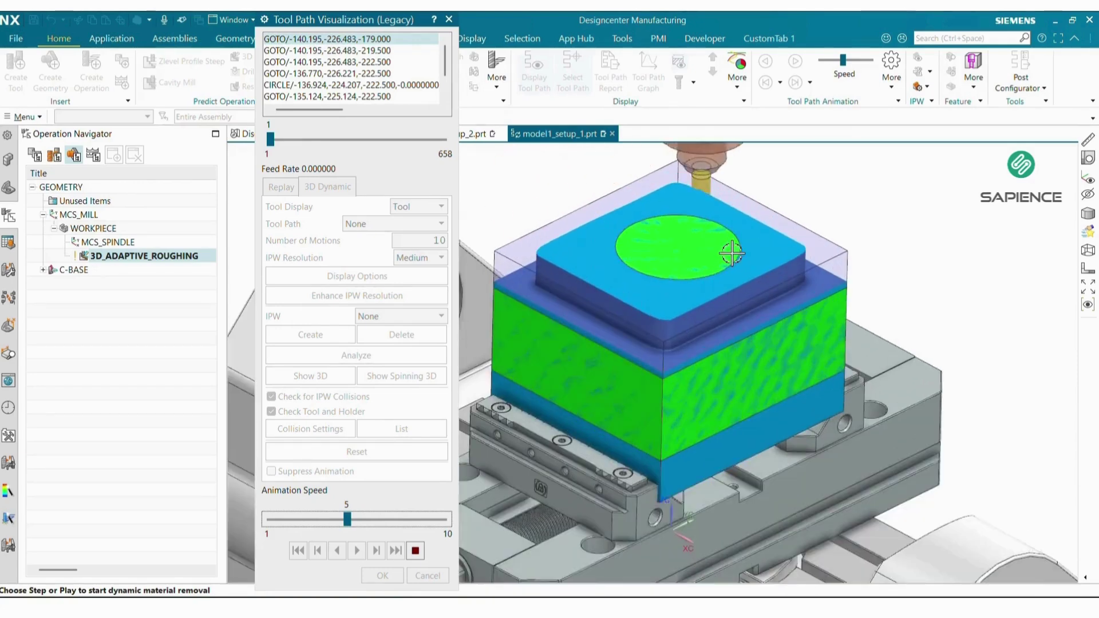
scroll(725, 302, down, 4)
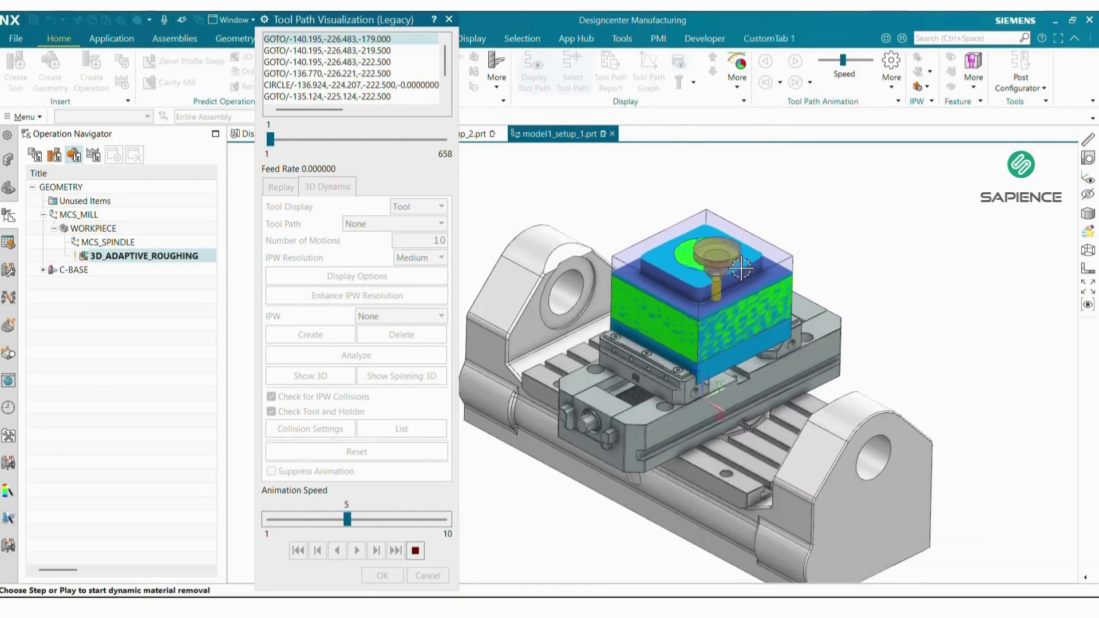
click(360, 521)
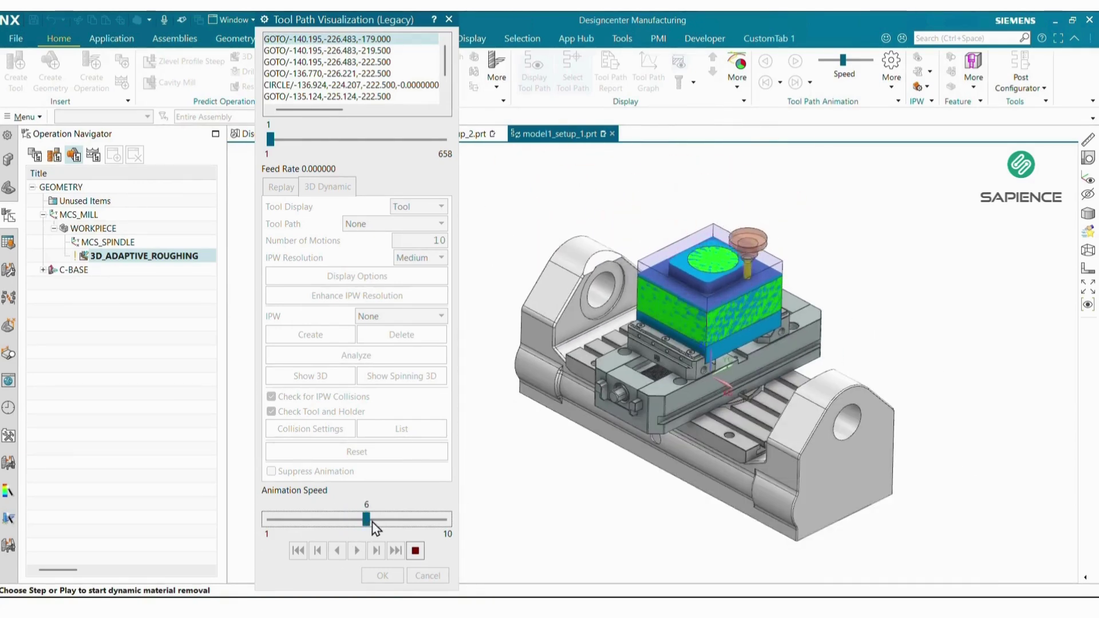
click(374, 521)
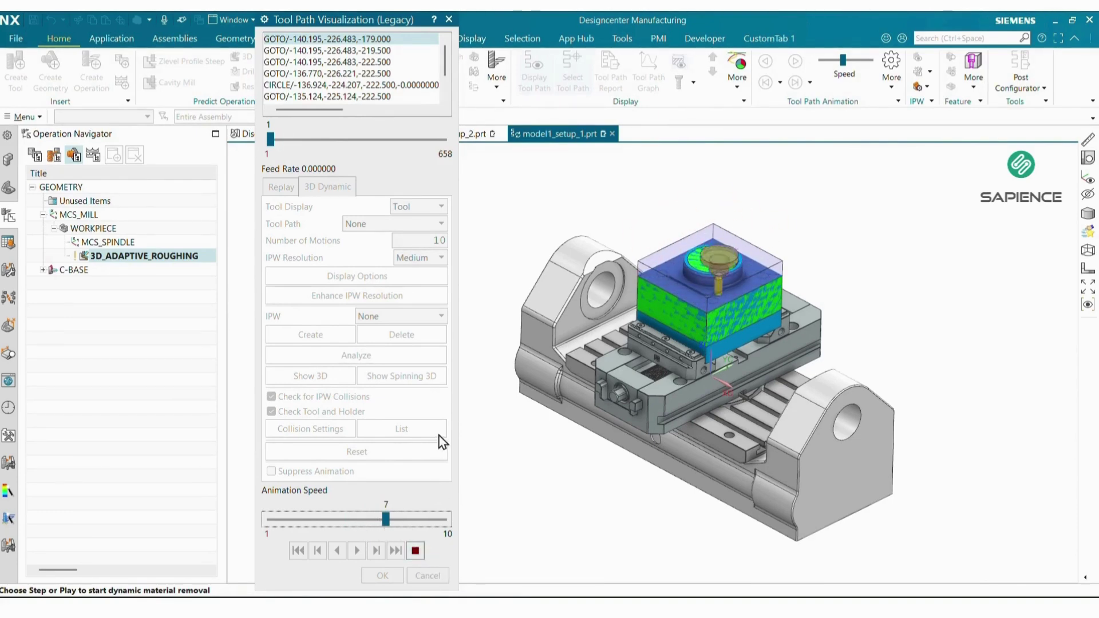
Insert a ZLEVEL_PROFILE_STEEP operation under WORKPIECE with program FINISH and method MILL_FINISH
click(383, 576)
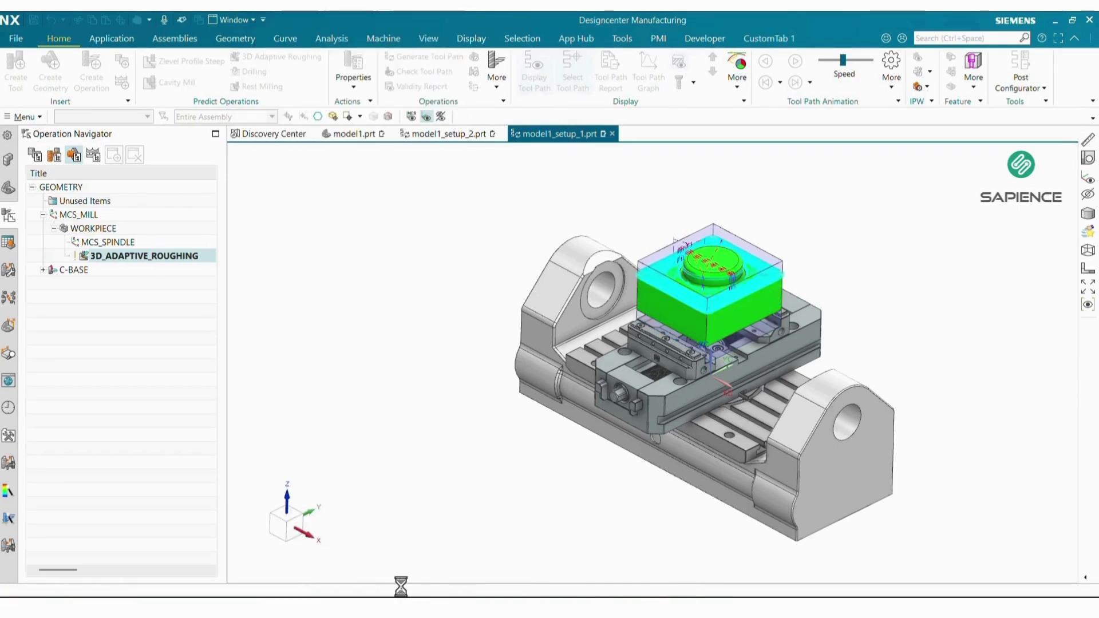
right_click(145, 265)
mouse_move(216, 405)
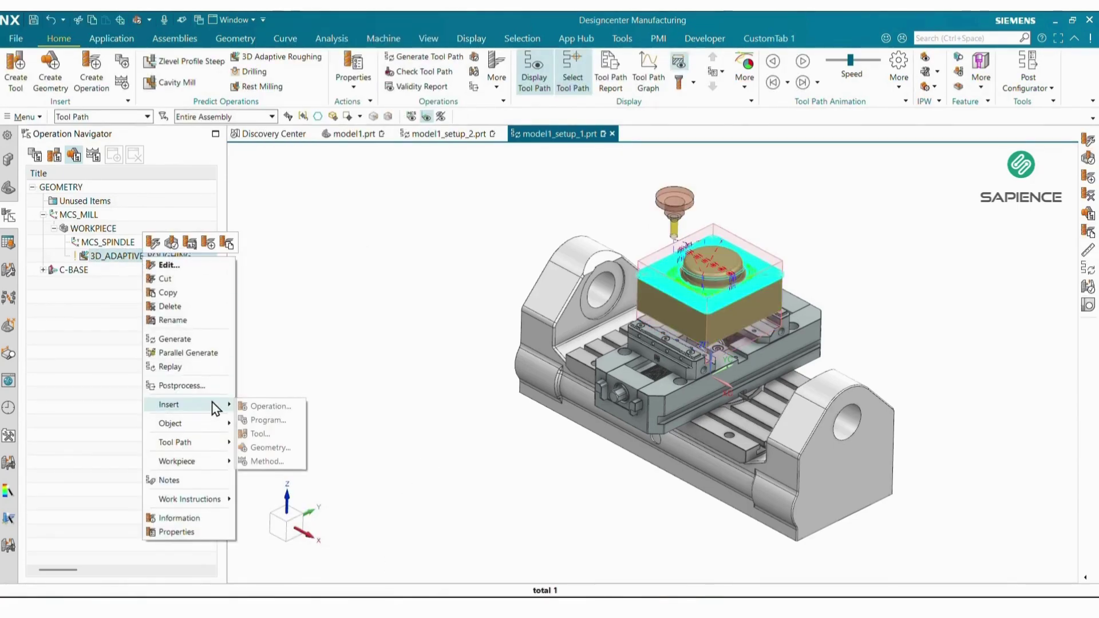
click(269, 406)
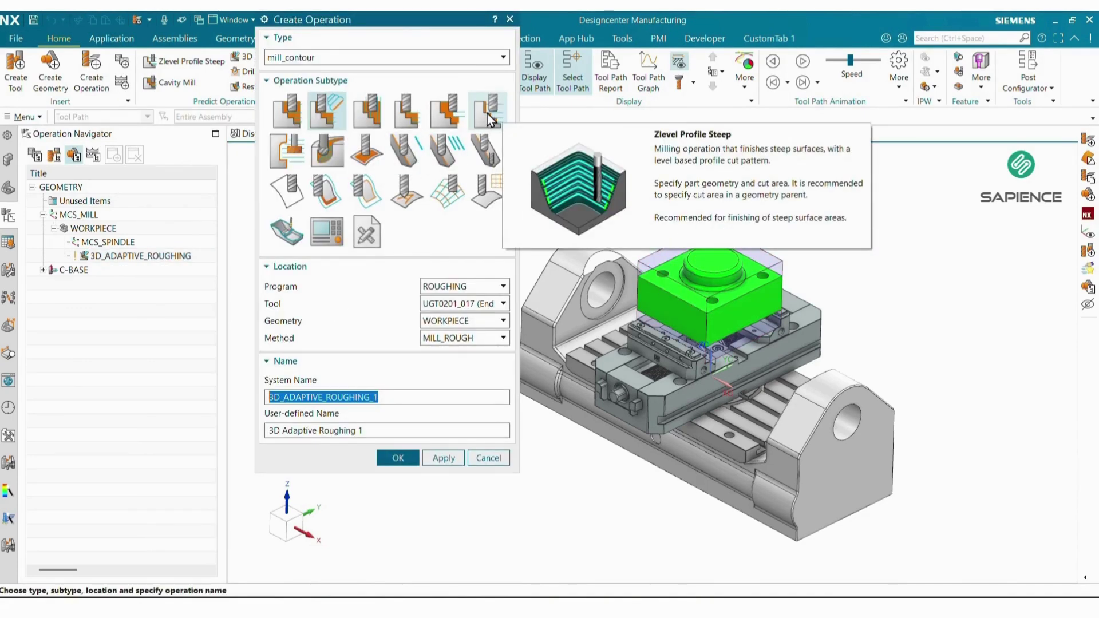
click(488, 114)
click(461, 289)
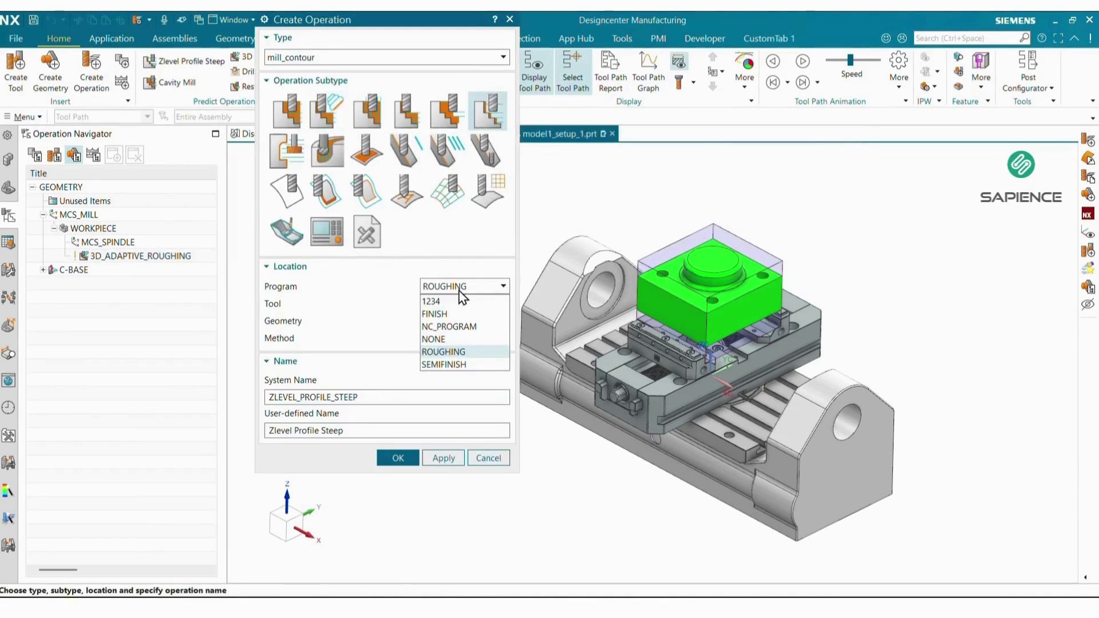
click(443, 319)
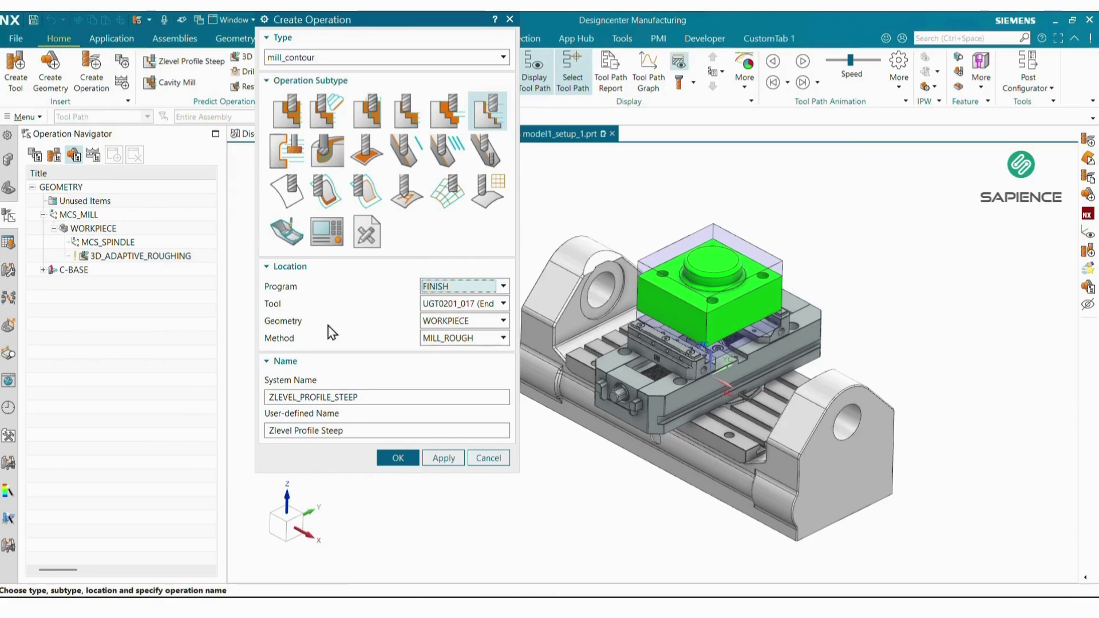
click(448, 339)
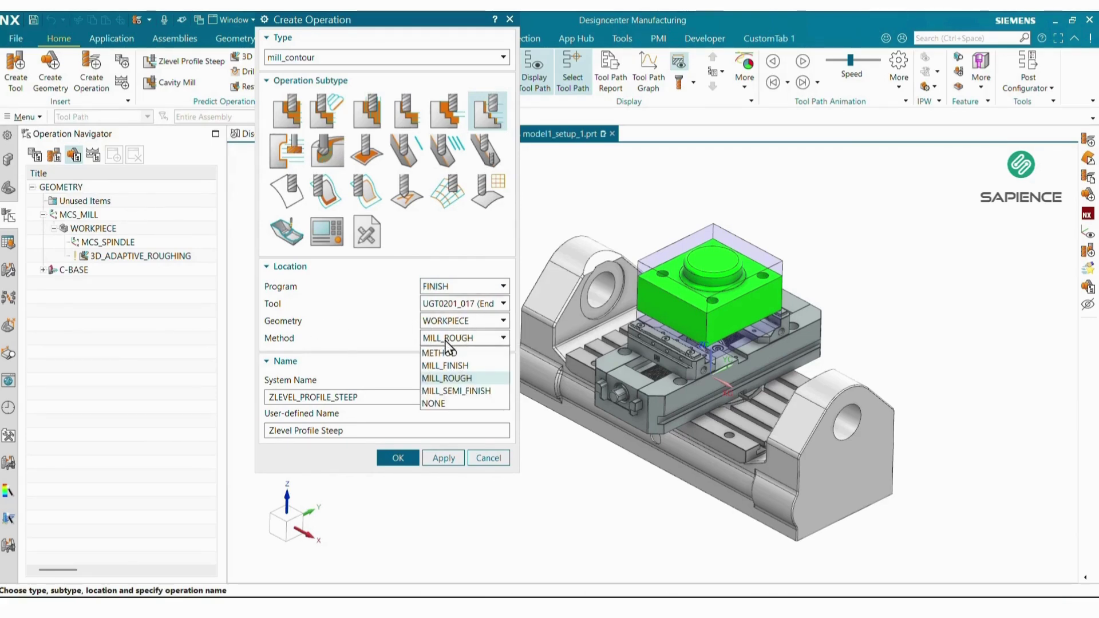
click(453, 365)
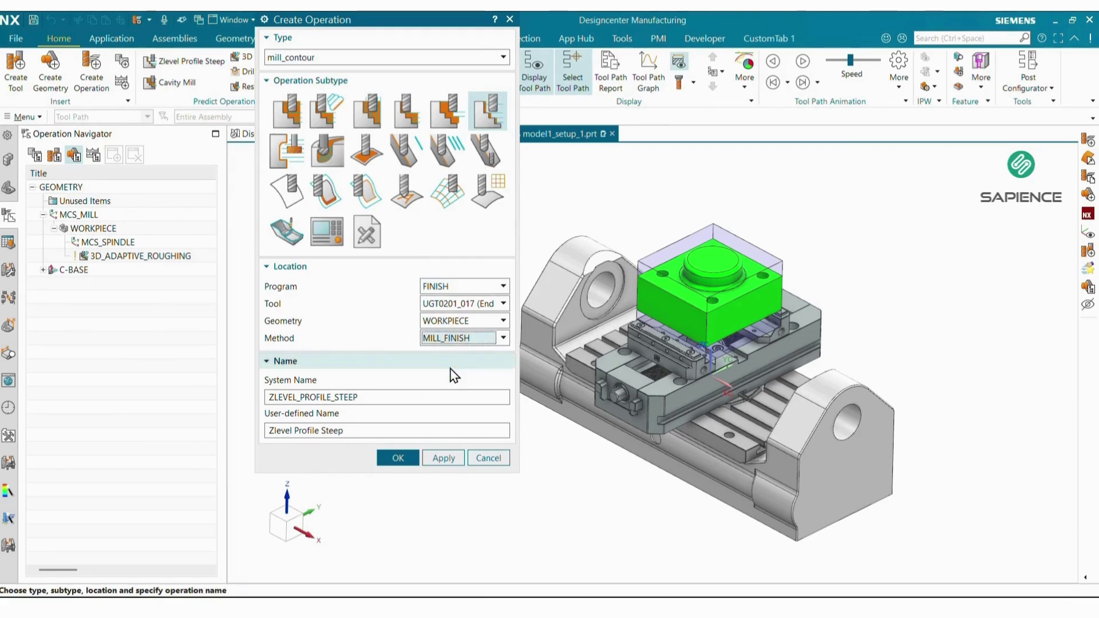
click(398, 458)
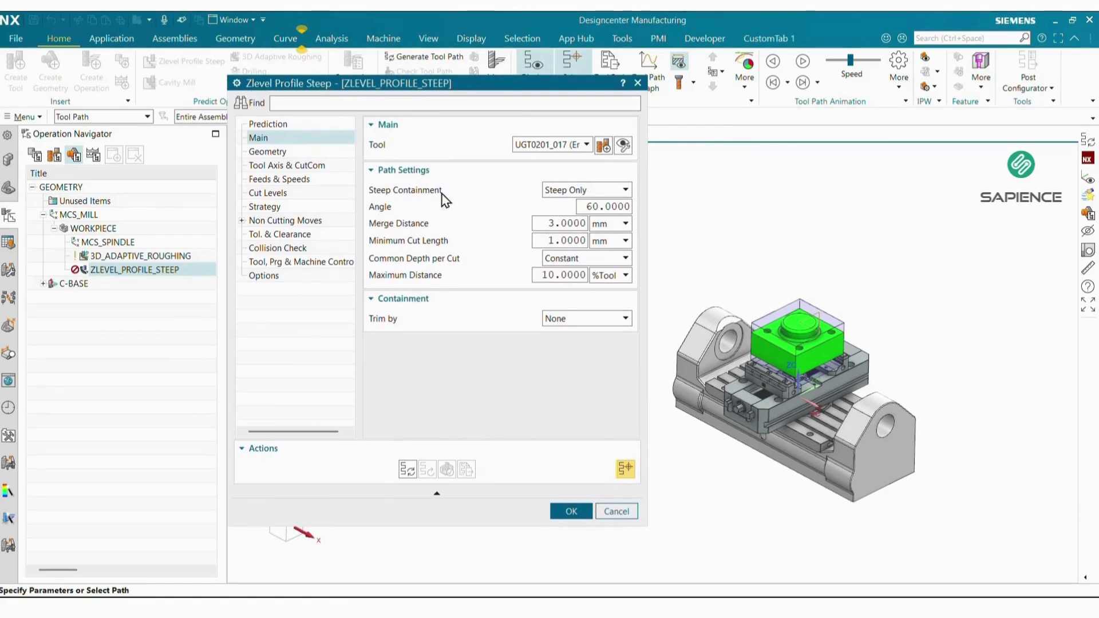
Turn off steep containment and set a 4000 rpm spindle speed with 1800 cut feed
click(579, 191)
click(558, 204)
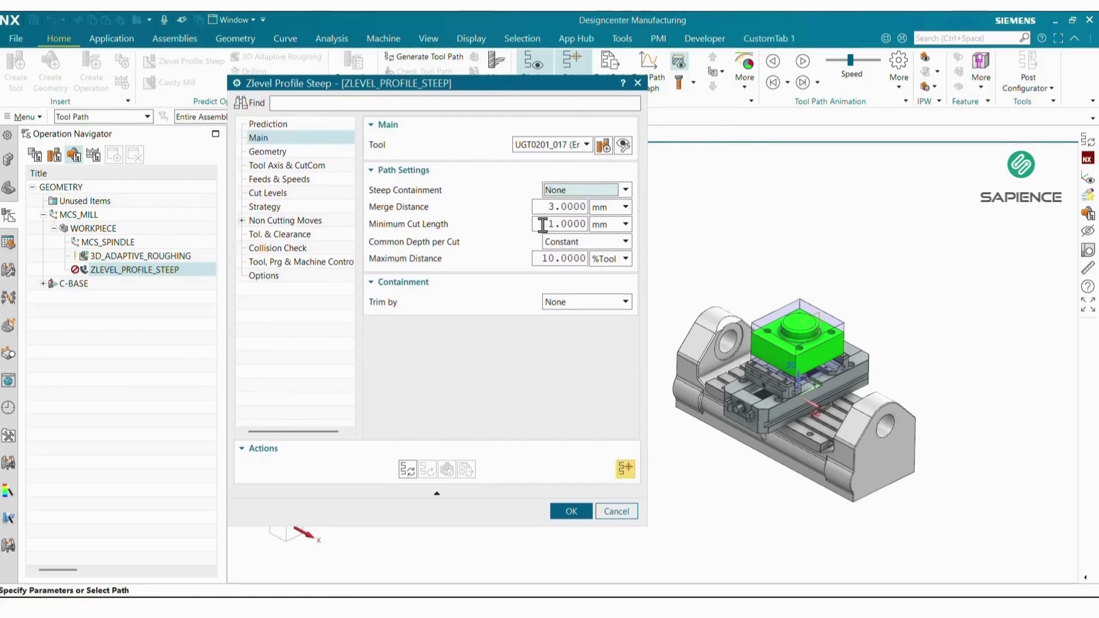
click(278, 153)
mouse_move(409, 202)
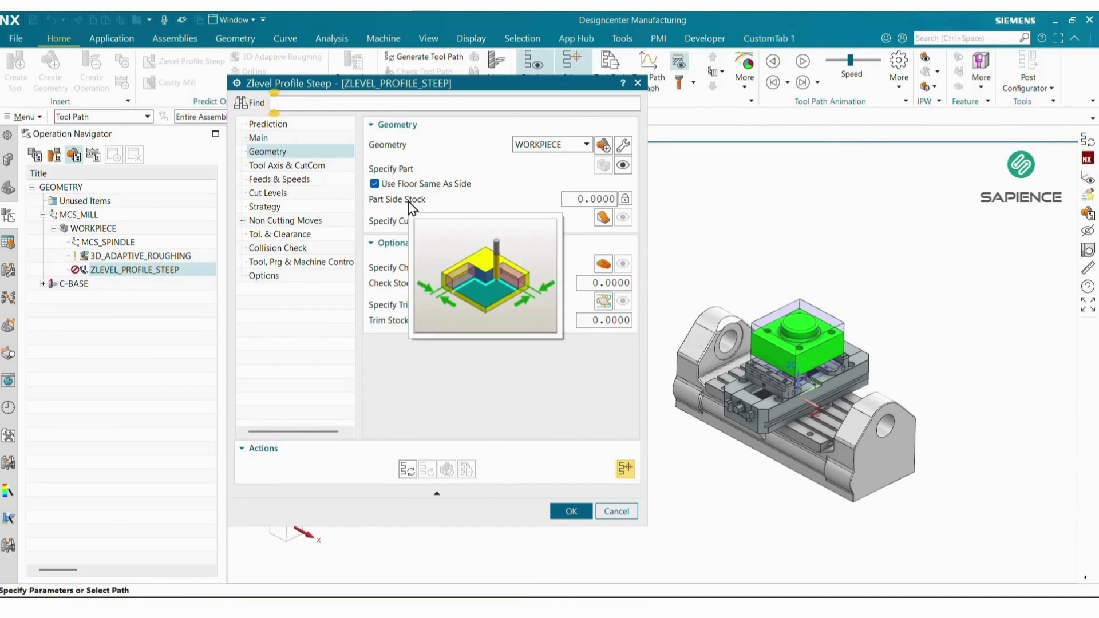
click(289, 166)
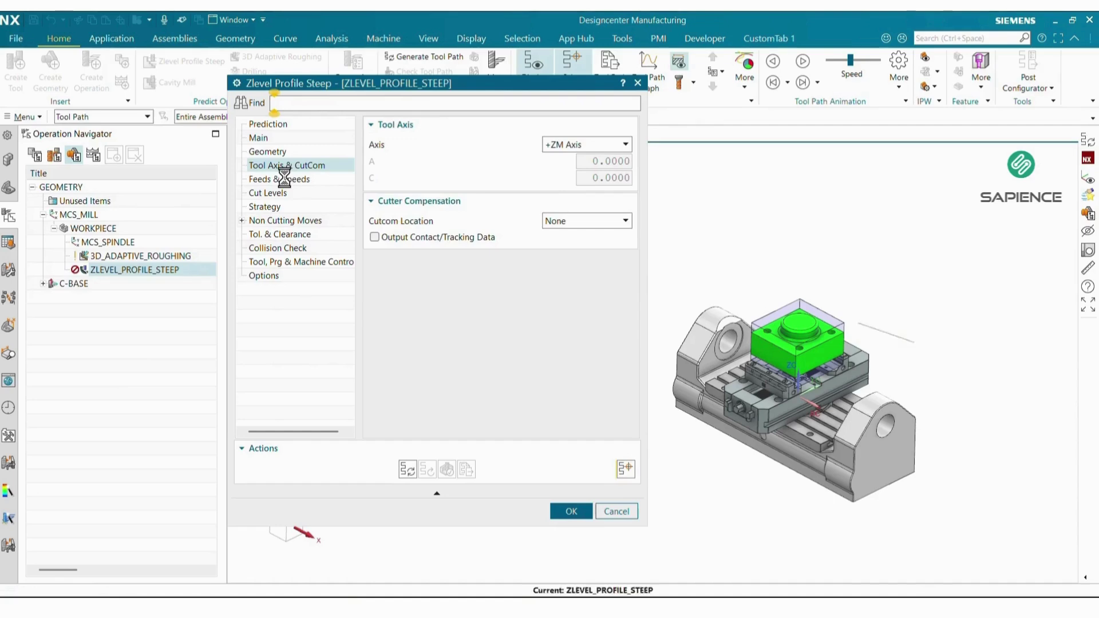
click(281, 179)
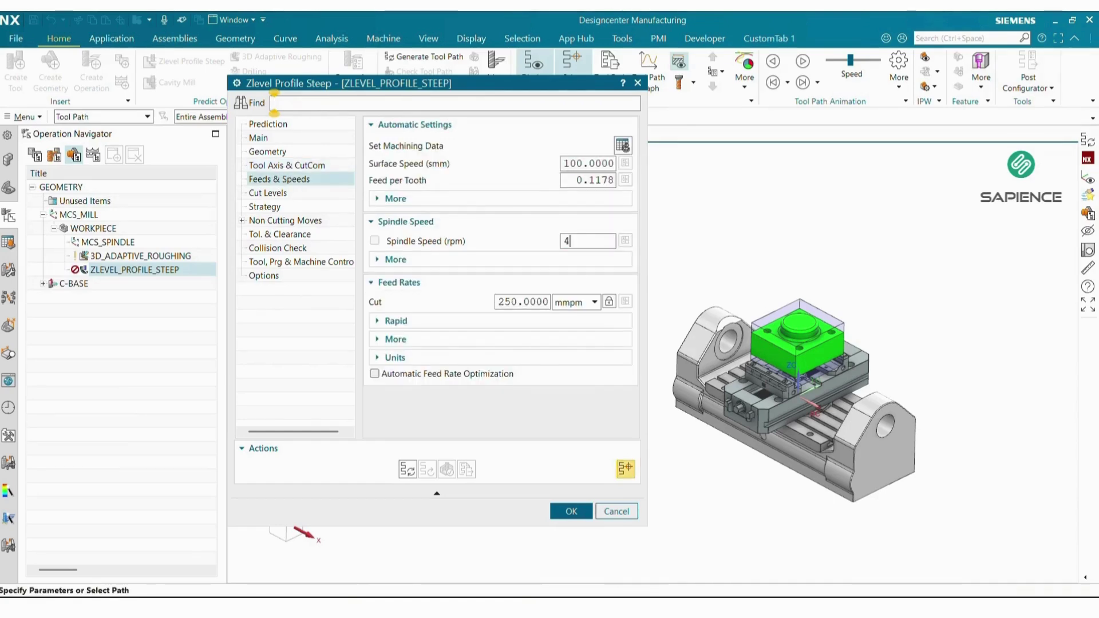
text(4000)
double_click(517, 302)
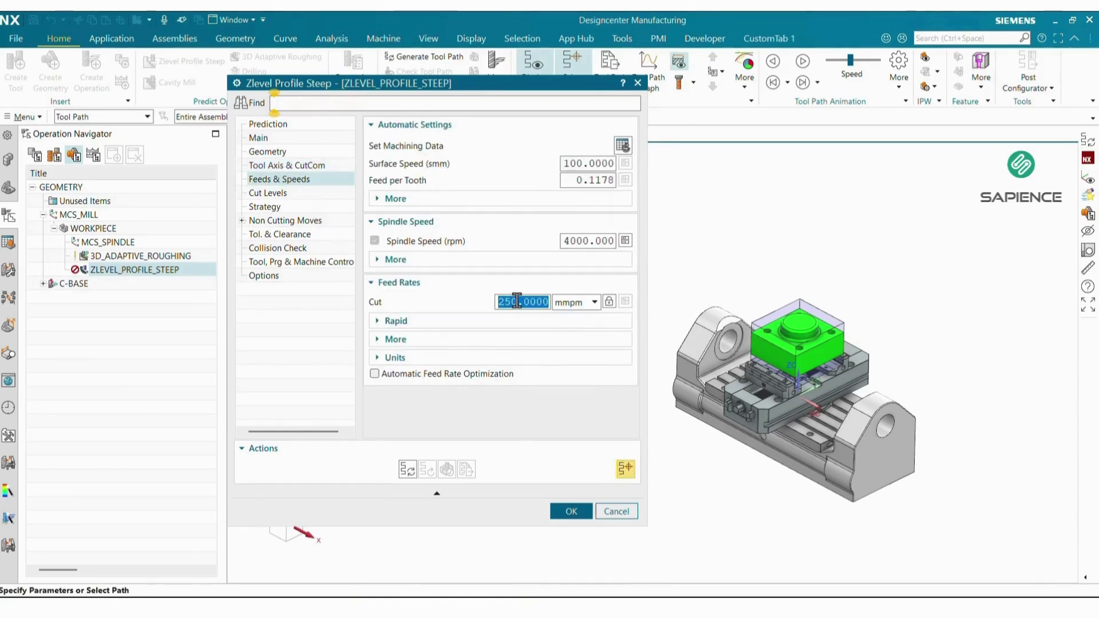
text(18)
Reduce the cut levels to a single 45 mm range with 1 mm depth per cut
click(268, 193)
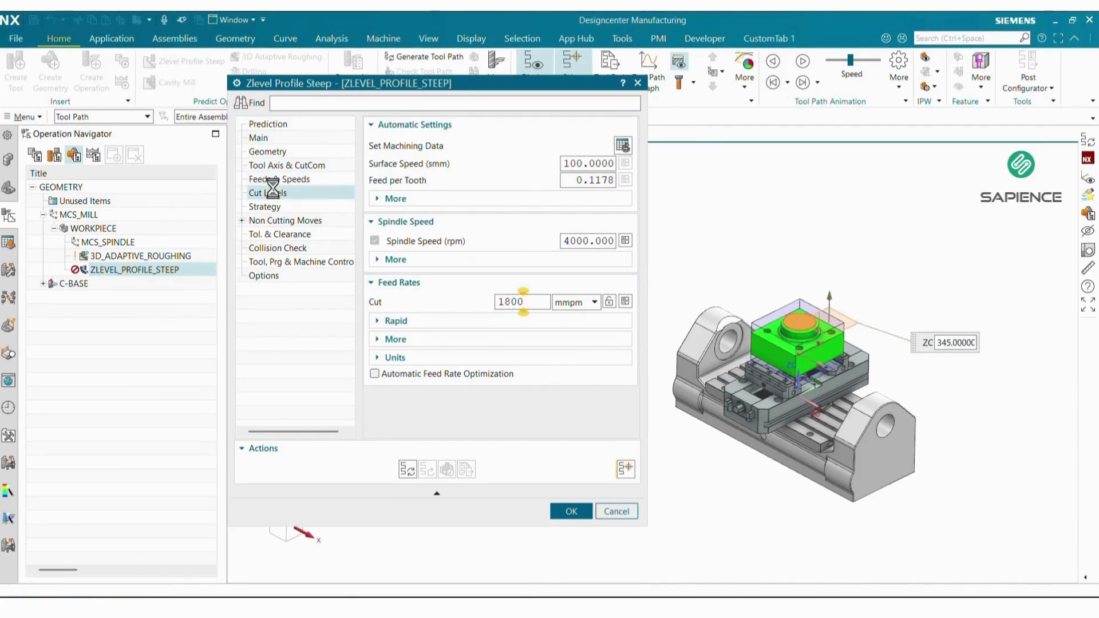
click(500, 387)
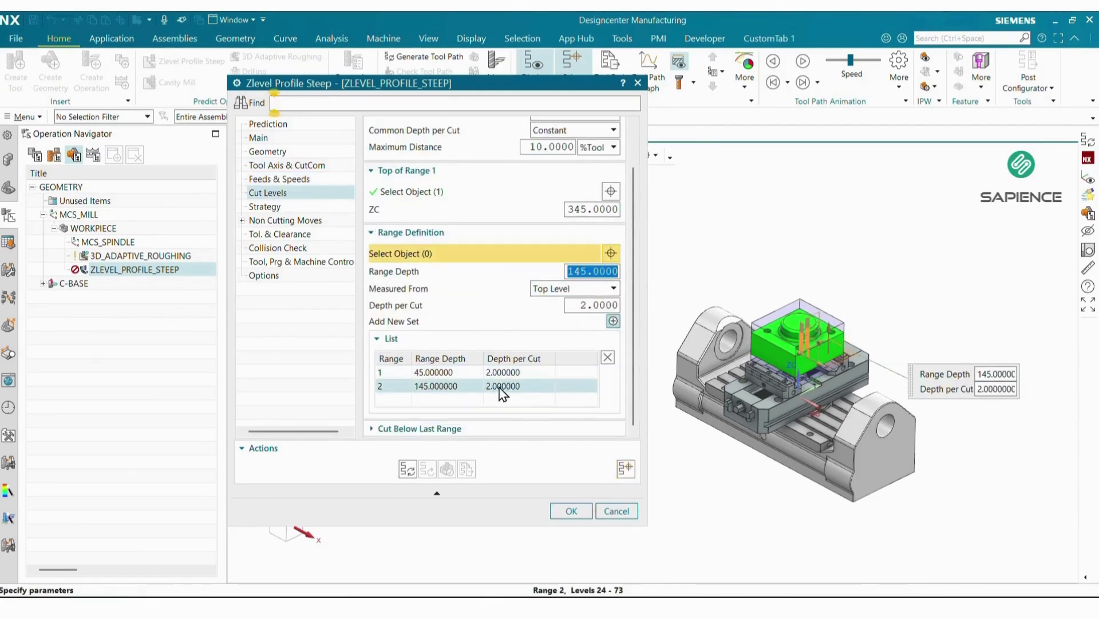
click(608, 359)
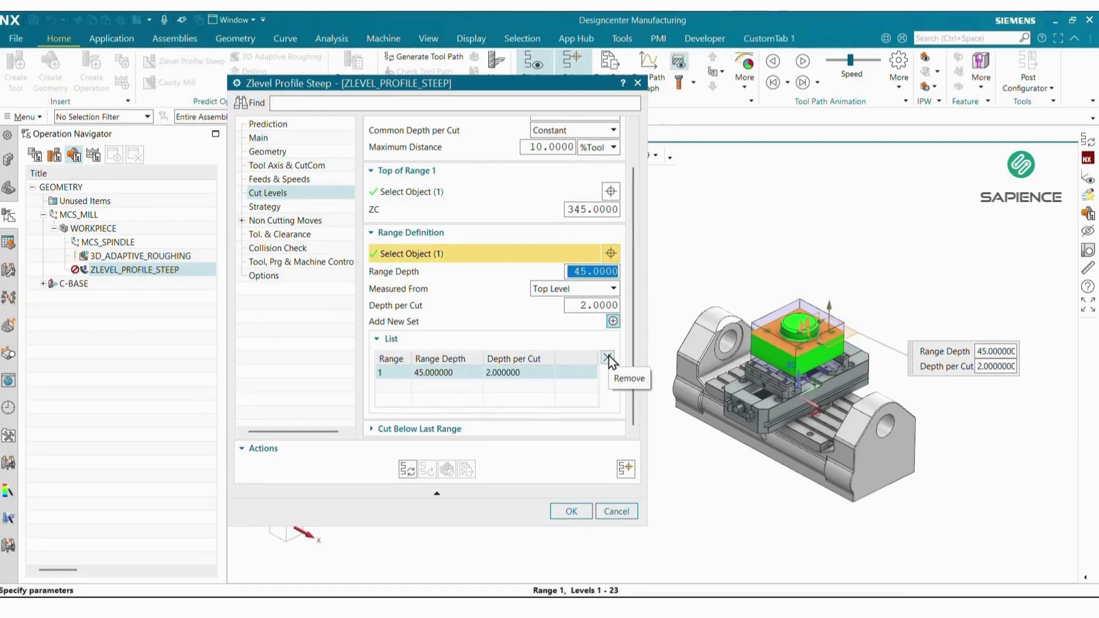
click(592, 307)
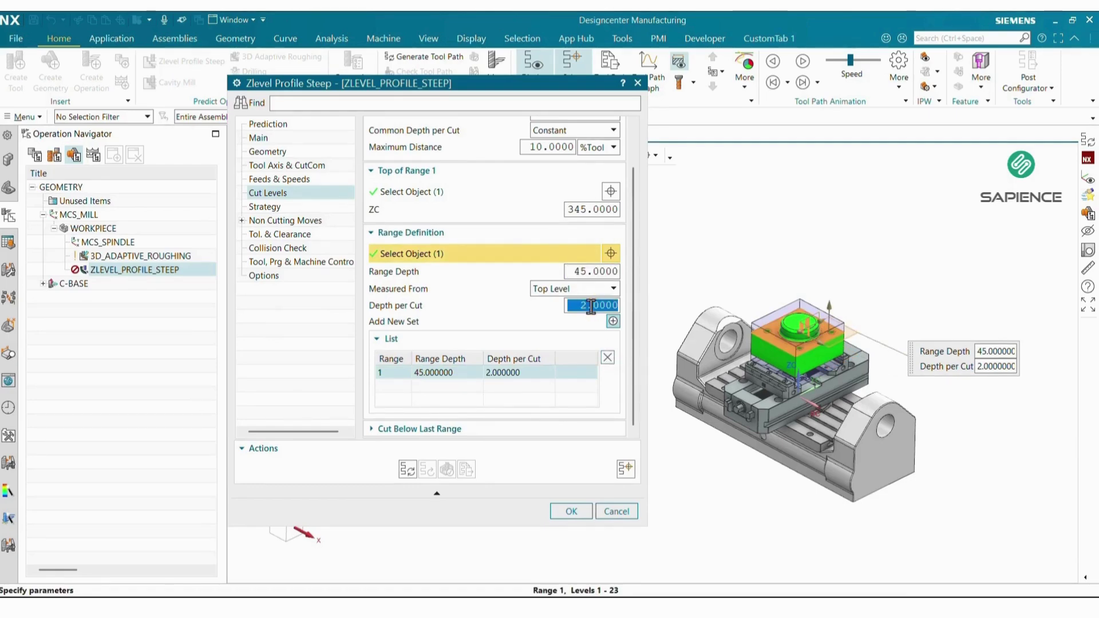
text(1.)
key(Return)
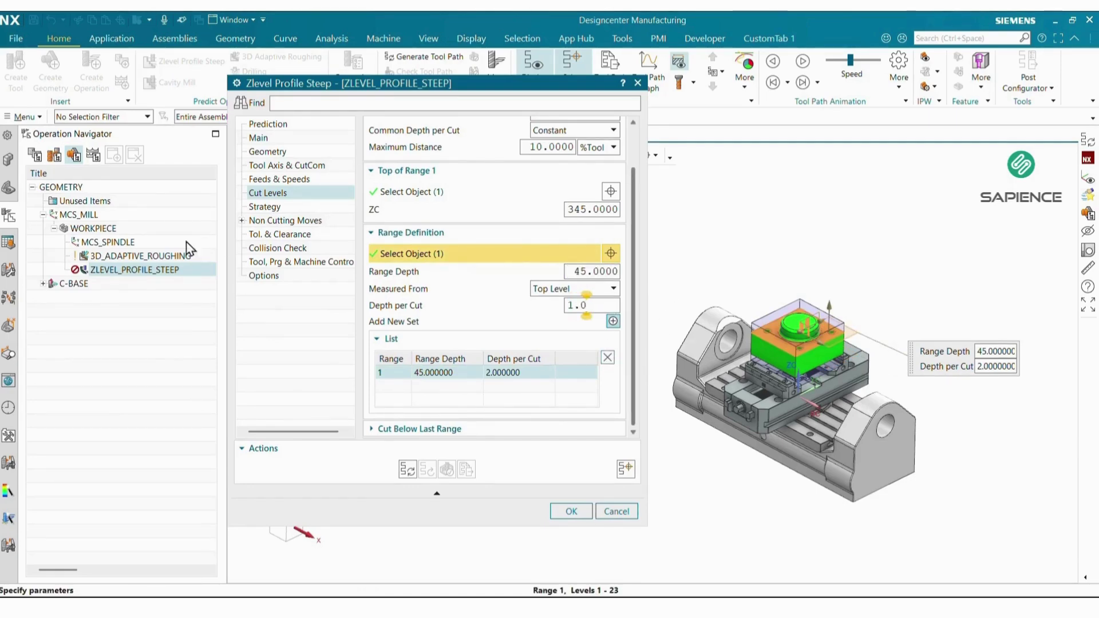
click(264, 206)
click(565, 162)
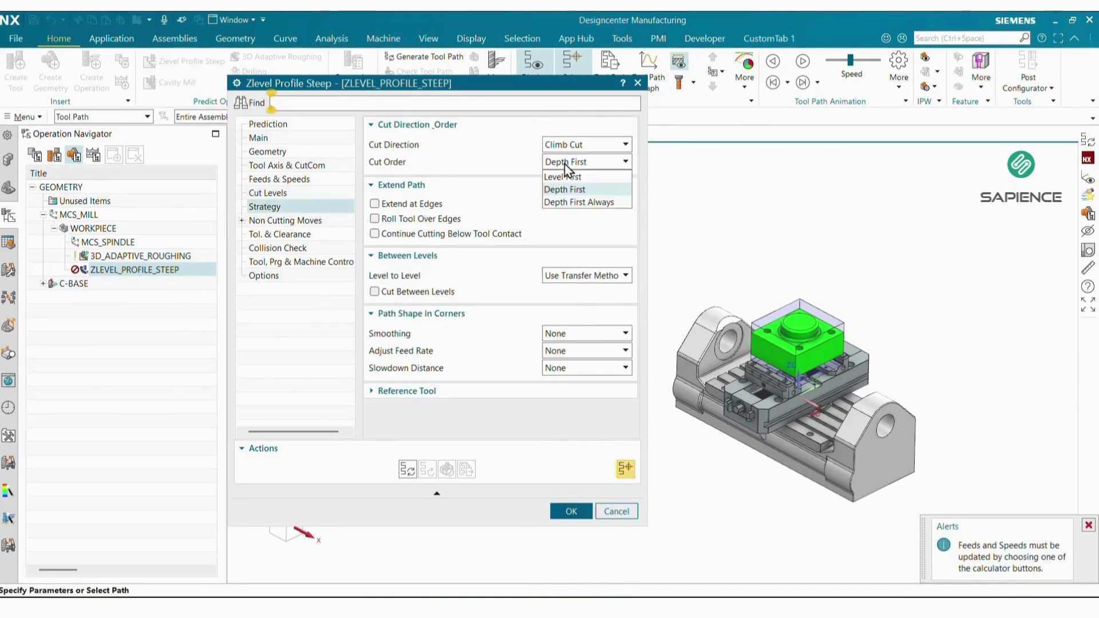
Set cut order to Depth First Always and extend the tool path at edges by 2 mm
click(575, 203)
click(411, 205)
double_click(561, 220)
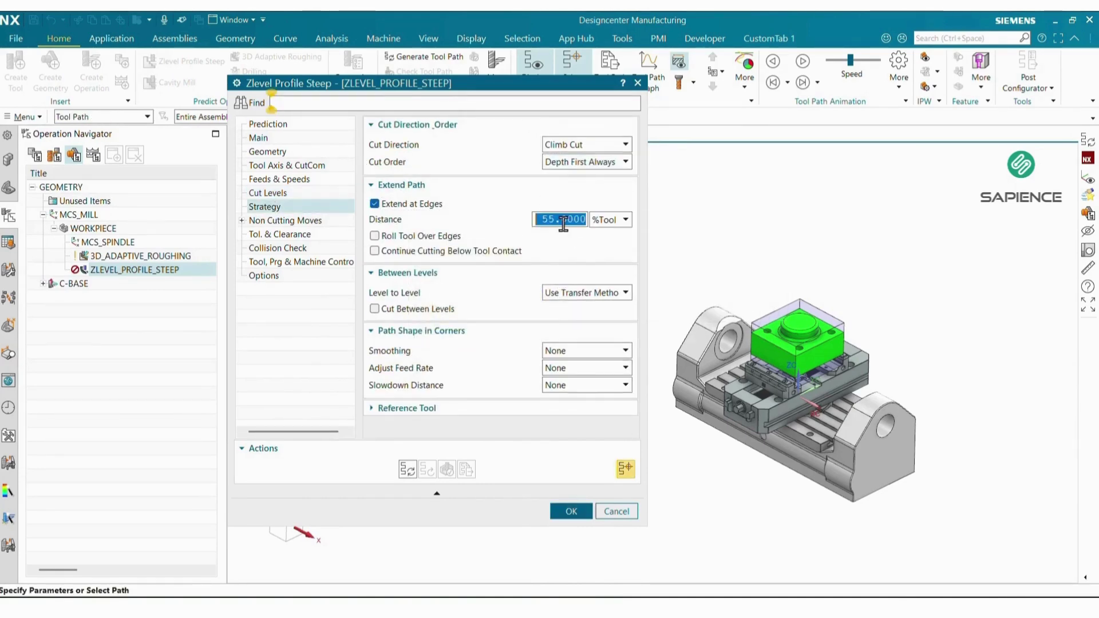
text(2)
click(609, 219)
click(606, 231)
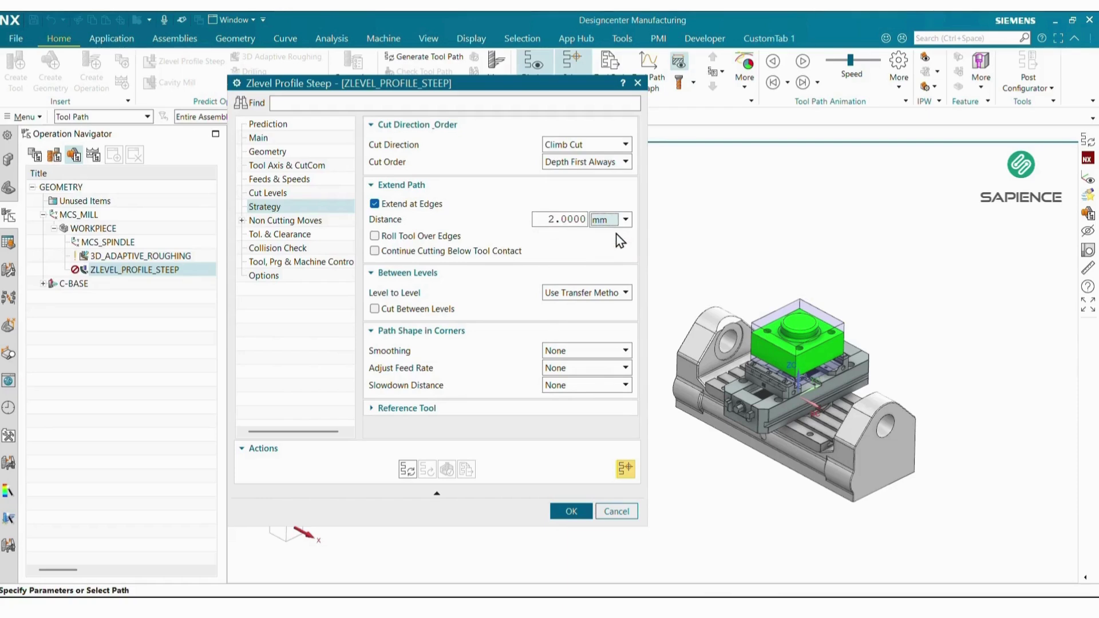
Enable cutting between levels with a 30% tool-flat stepover
click(394, 313)
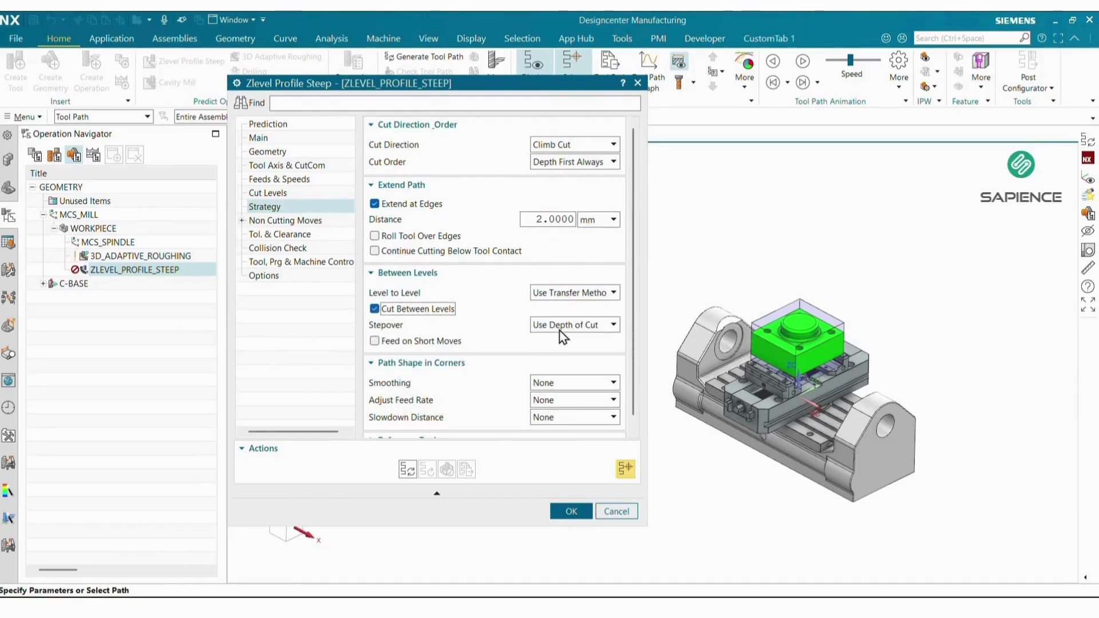
click(572, 324)
click(569, 361)
double_click(585, 341)
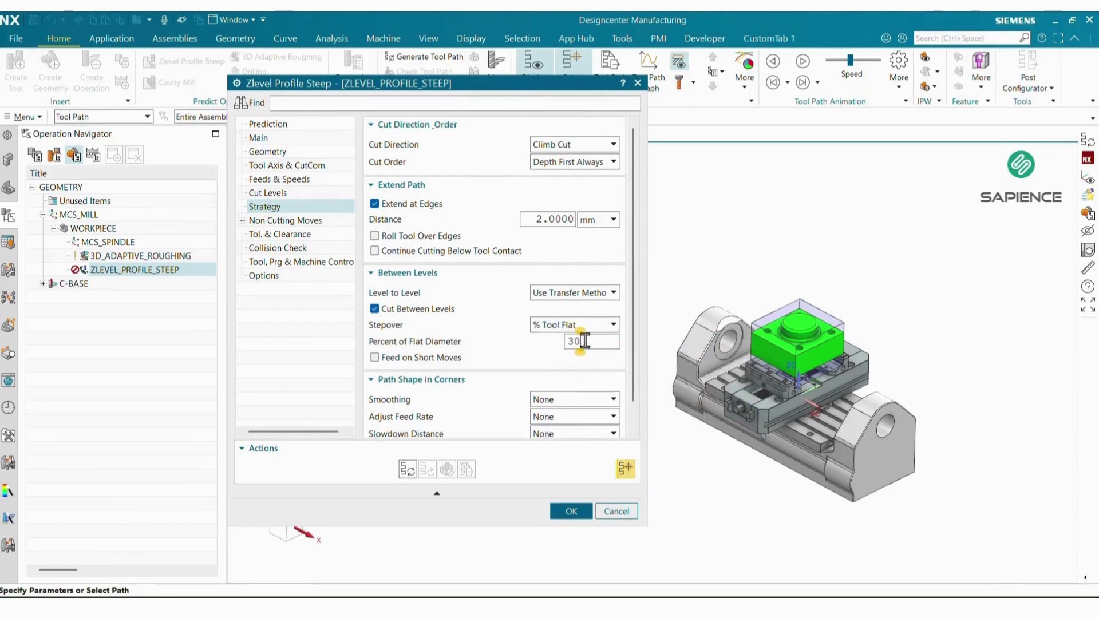
Make closed-area engage moves the same as open-area engages
click(281, 223)
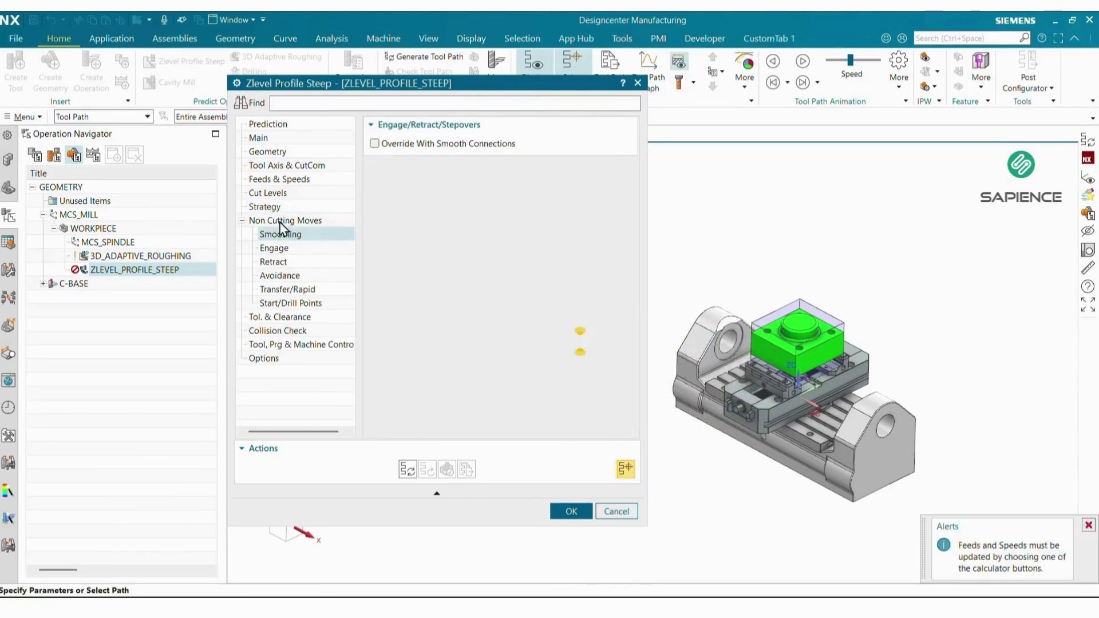
click(275, 248)
click(584, 145)
click(580, 160)
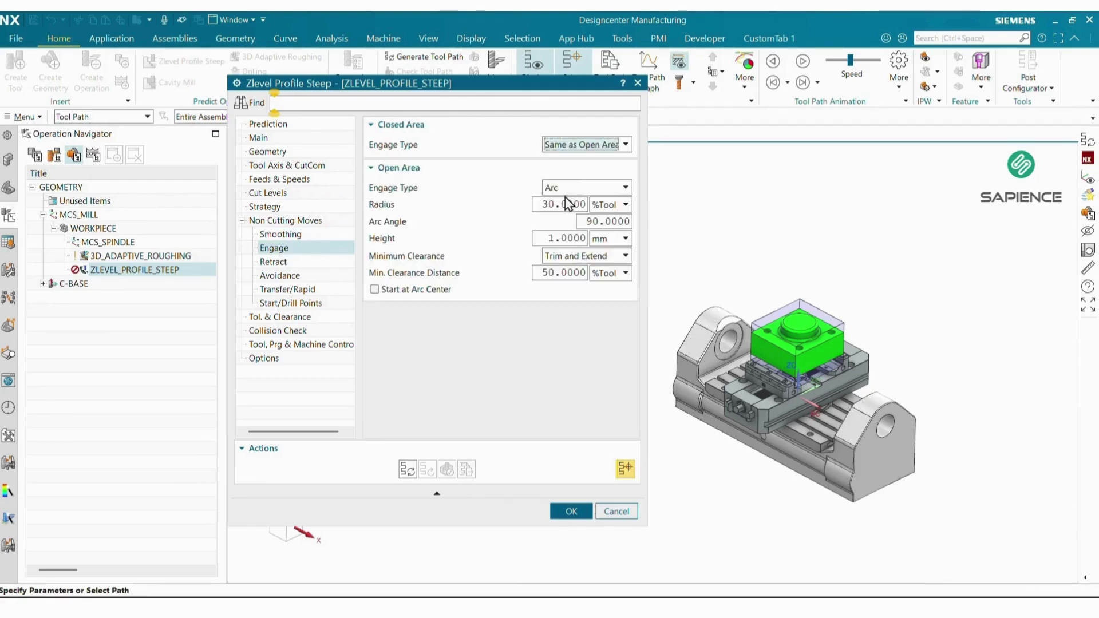
Set intol and outtol to 0.01 and generate the Zlevel steep tool path
click(287, 317)
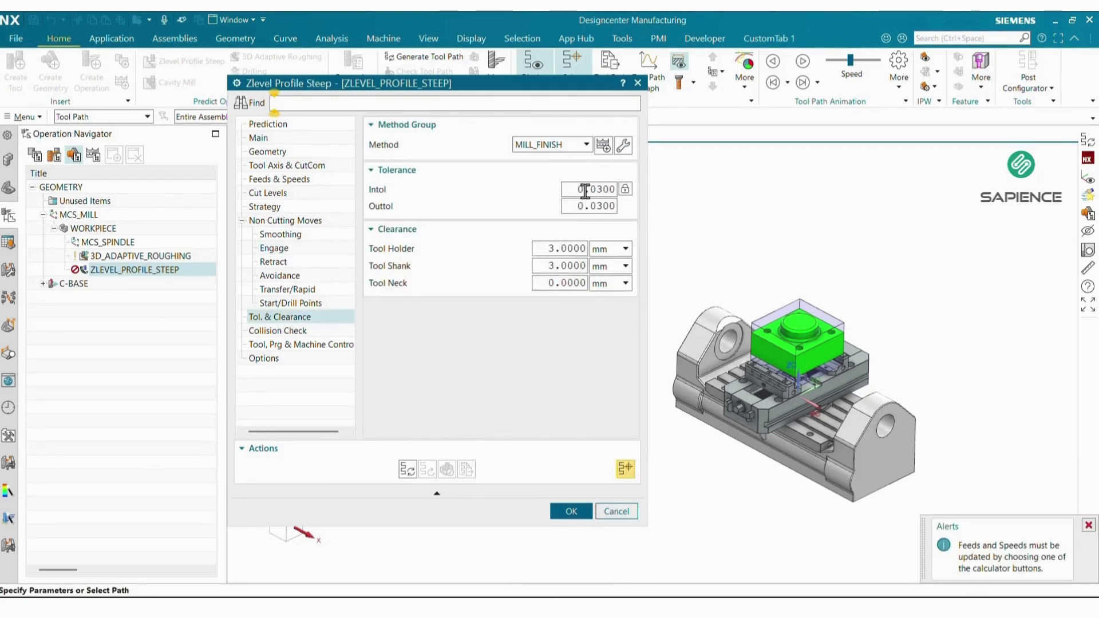
double_click(589, 205)
text(0.)
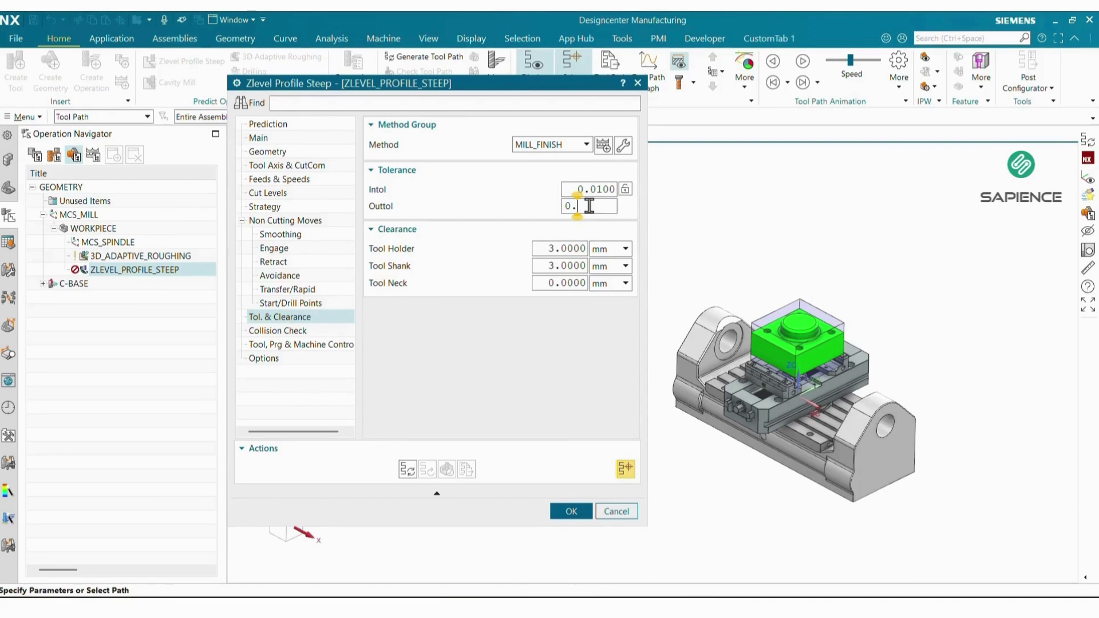
click(408, 470)
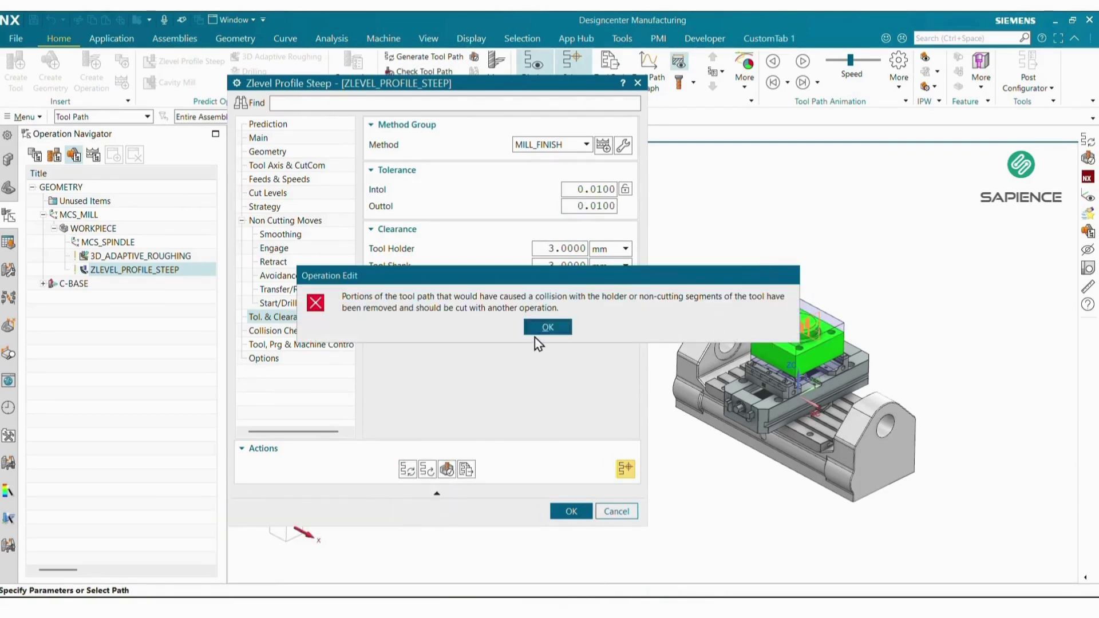
Dismiss the collision warning, accept the operation, and fit the view to the whole fixture
click(541, 329)
click(571, 511)
scroll(802, 344, up, 5)
scroll(801, 343, down, 5)
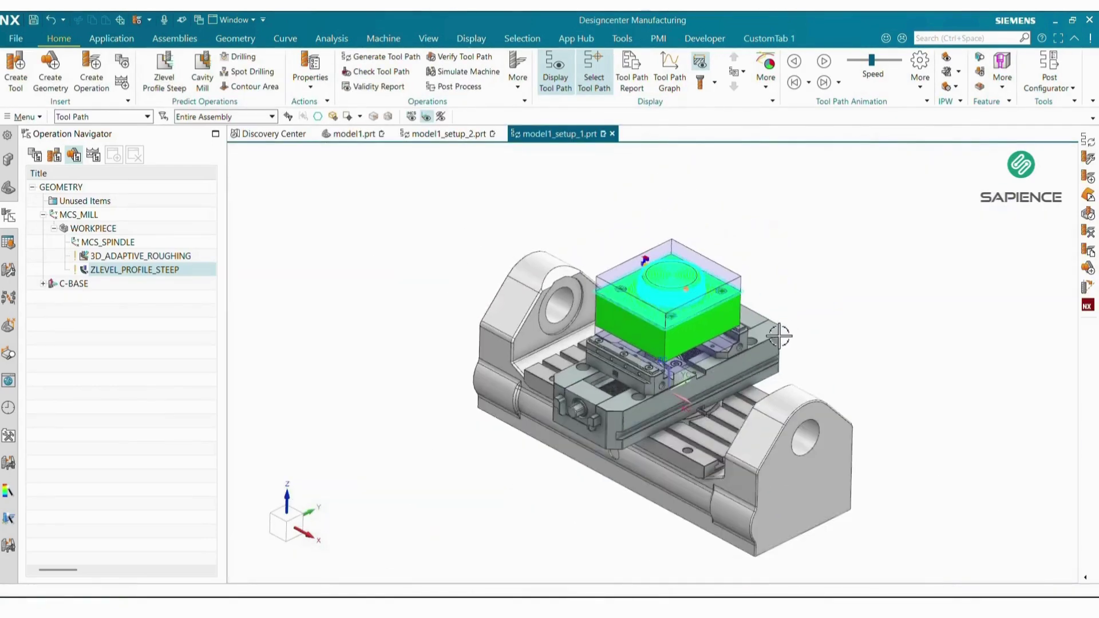
middle_drag(802, 344, 716, 287)
scroll(671, 212, up, 5)
scroll(671, 212, down, 5)
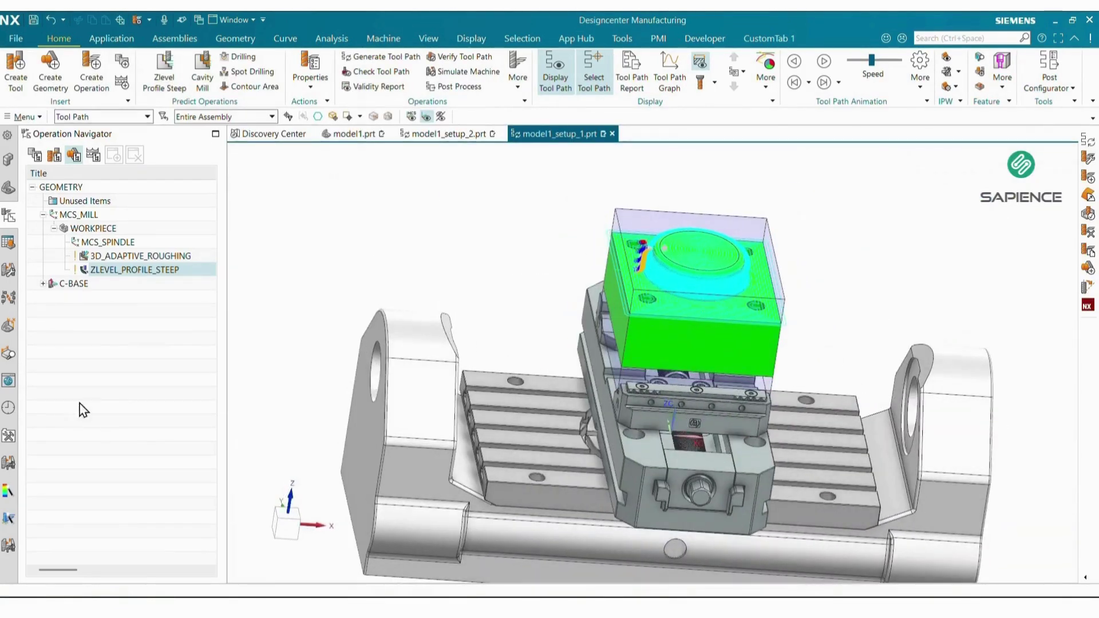
key(Home)
Replay the ZLEVEL_PROFILE_STEEP tool path over the in-process workpiece at higher animation speed
click(140, 271)
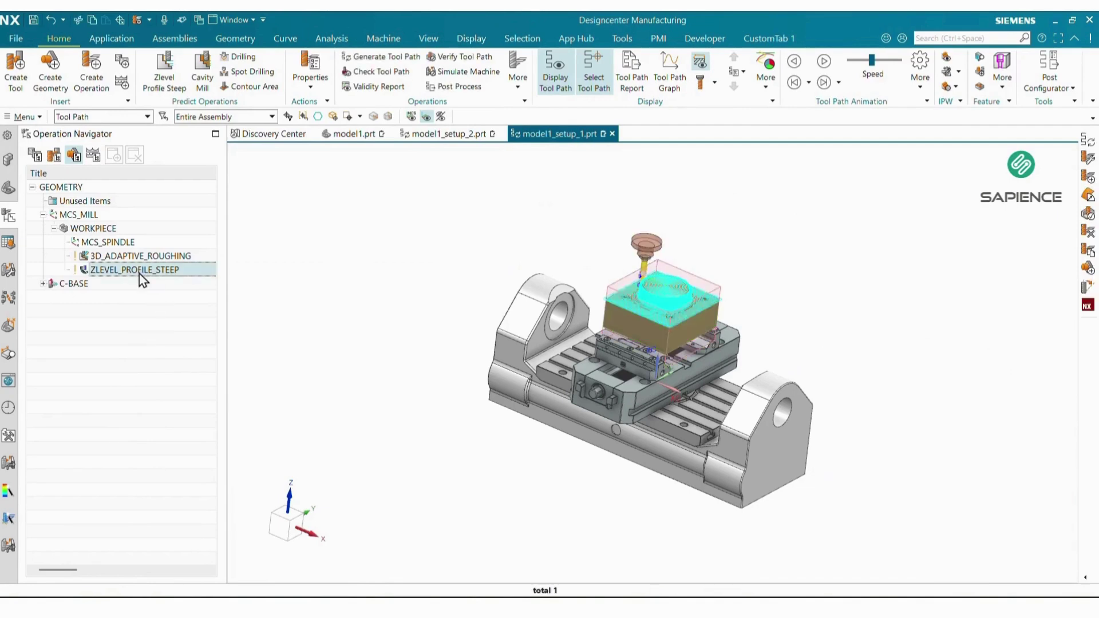
click(949, 57)
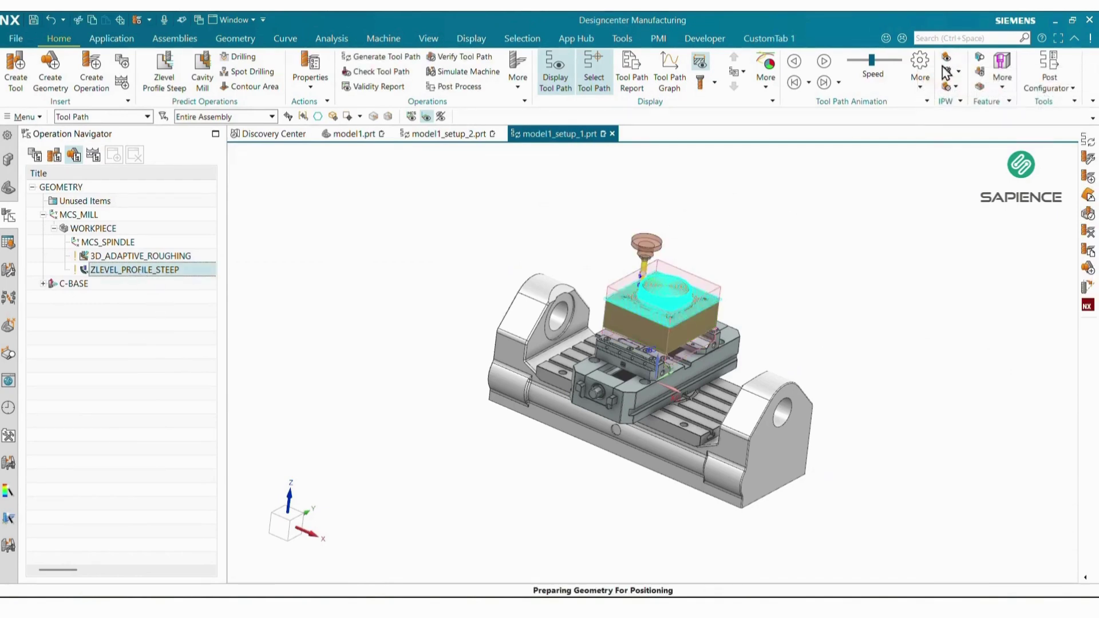
click(824, 61)
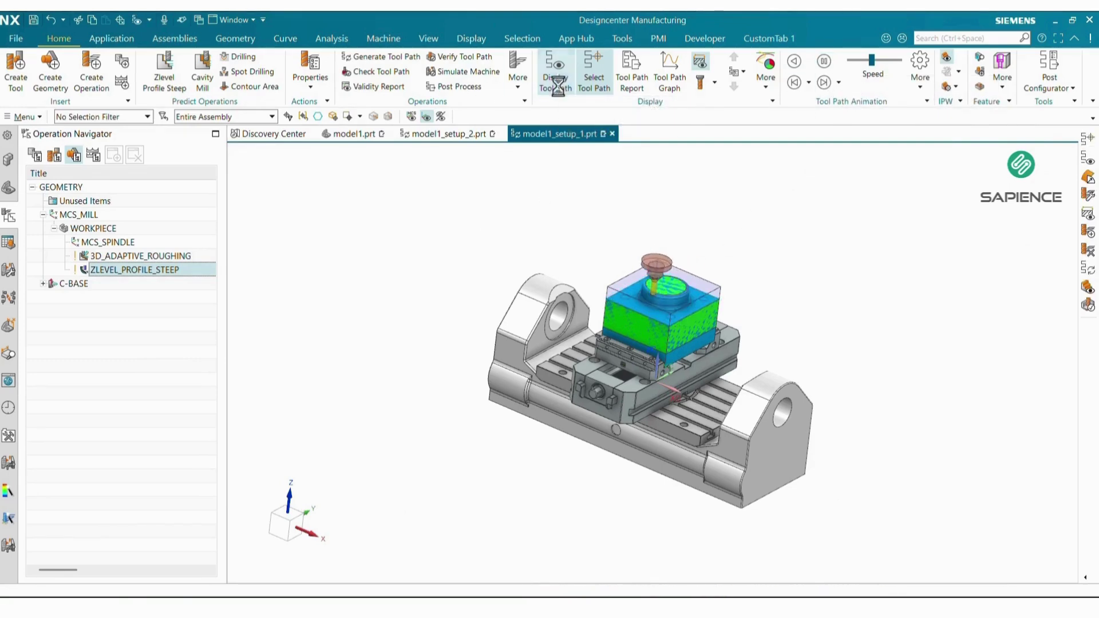
scroll(622, 250, up, 5)
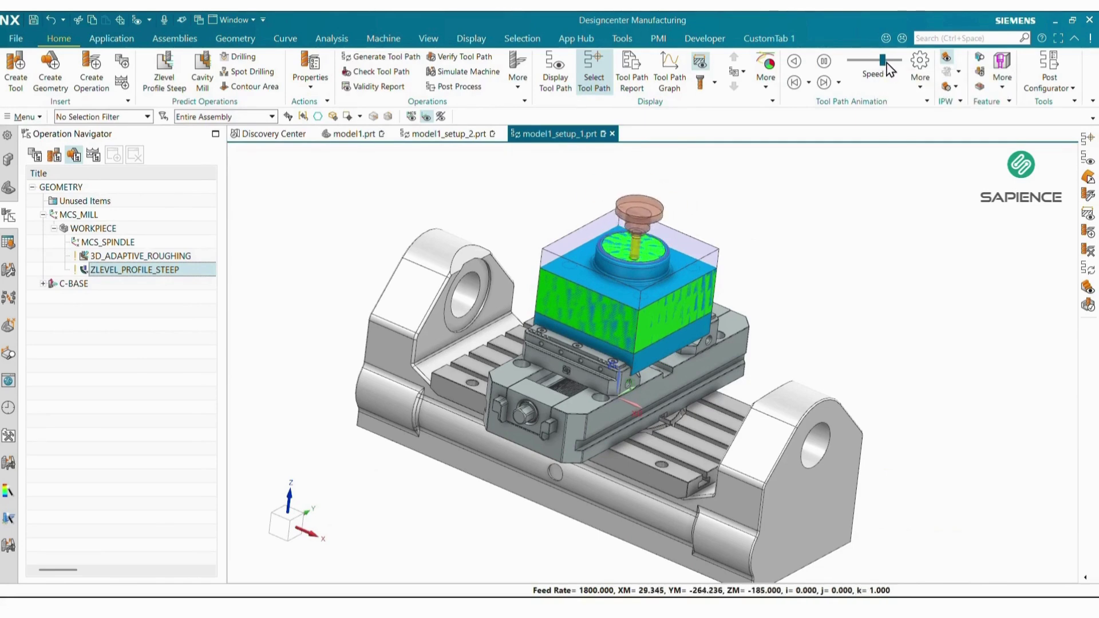
drag(883, 59, 895, 61)
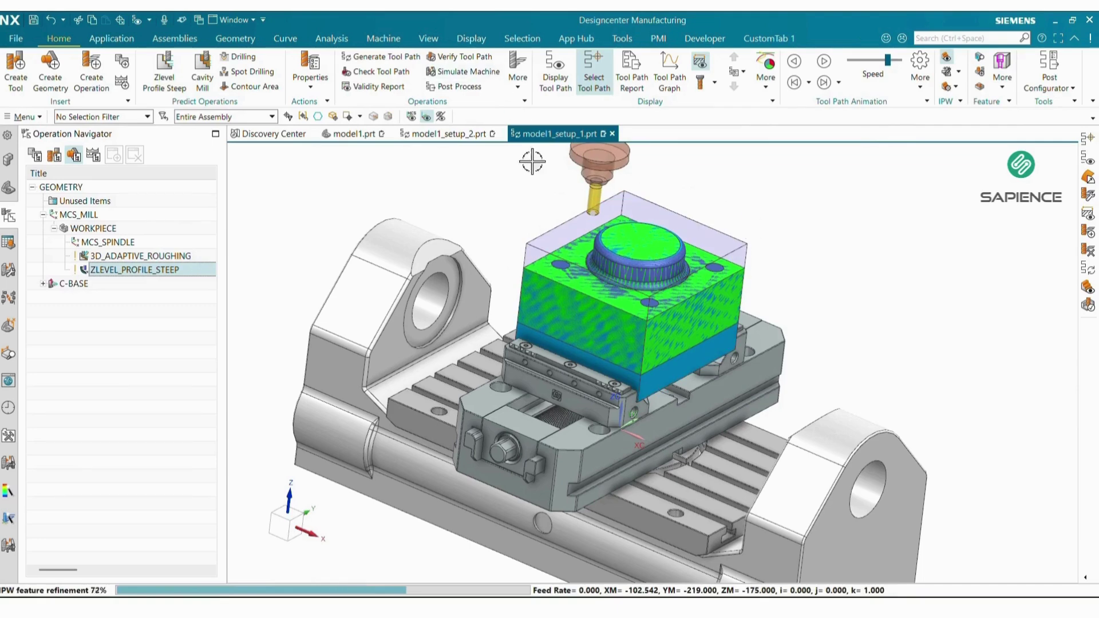
scroll(699, 256, down, 3)
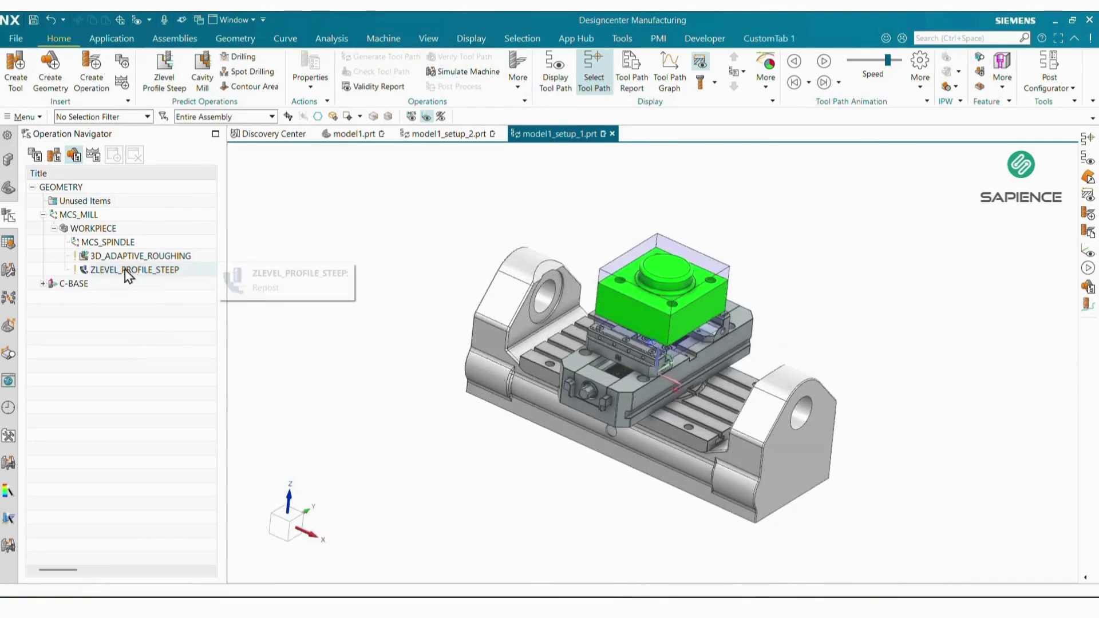
Insert a new hole_making Drilling operation under the WORKPIECE group
right_click(133, 230)
mouse_move(189, 378)
click(252, 379)
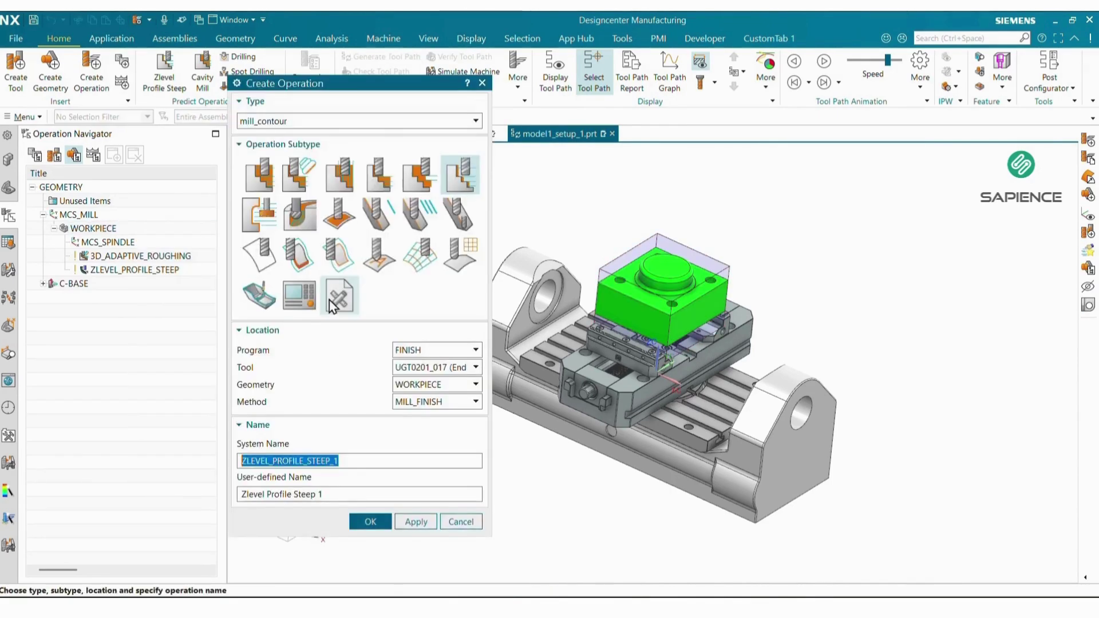
click(288, 122)
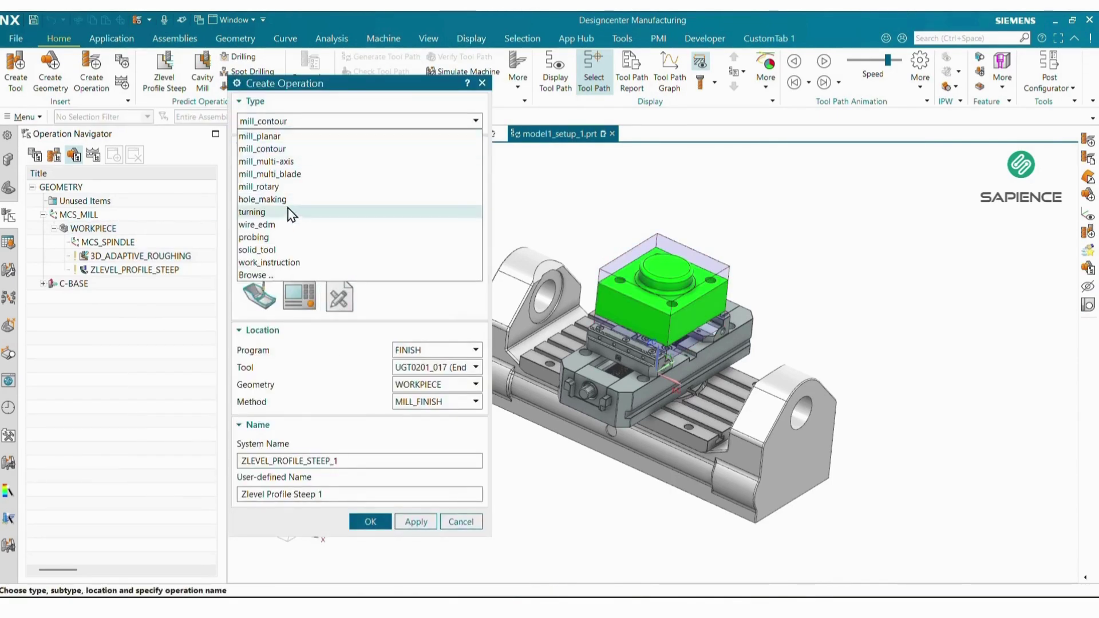
click(269, 199)
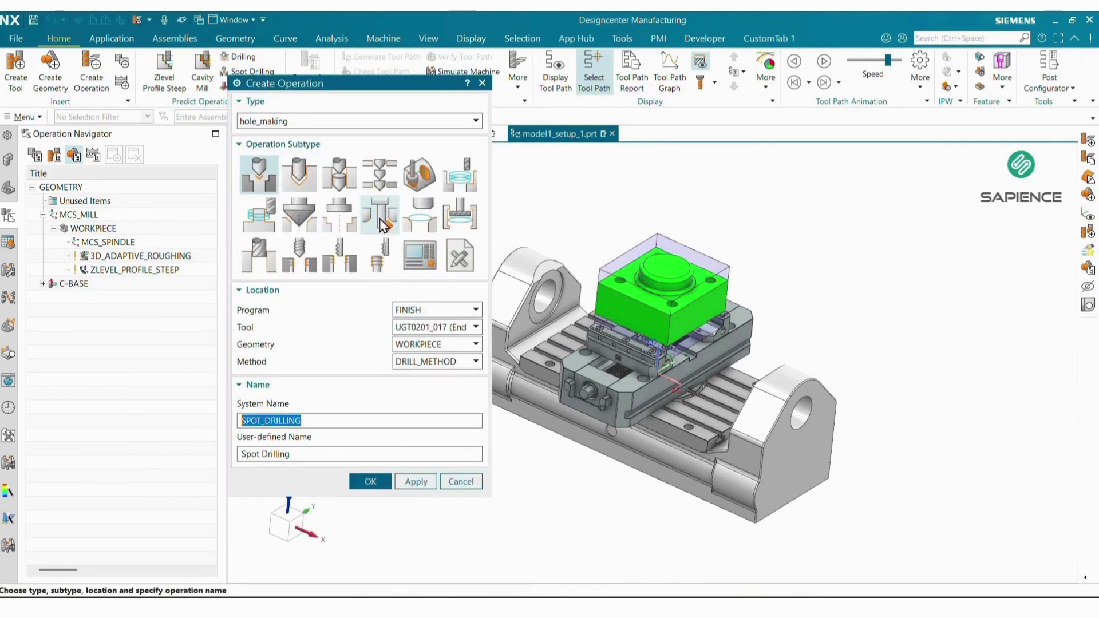
click(299, 173)
Assign program SEMIFINISH, tool SPOT_DRILL_DIA20 and method DRILL_METHOD, and create the operation
click(436, 309)
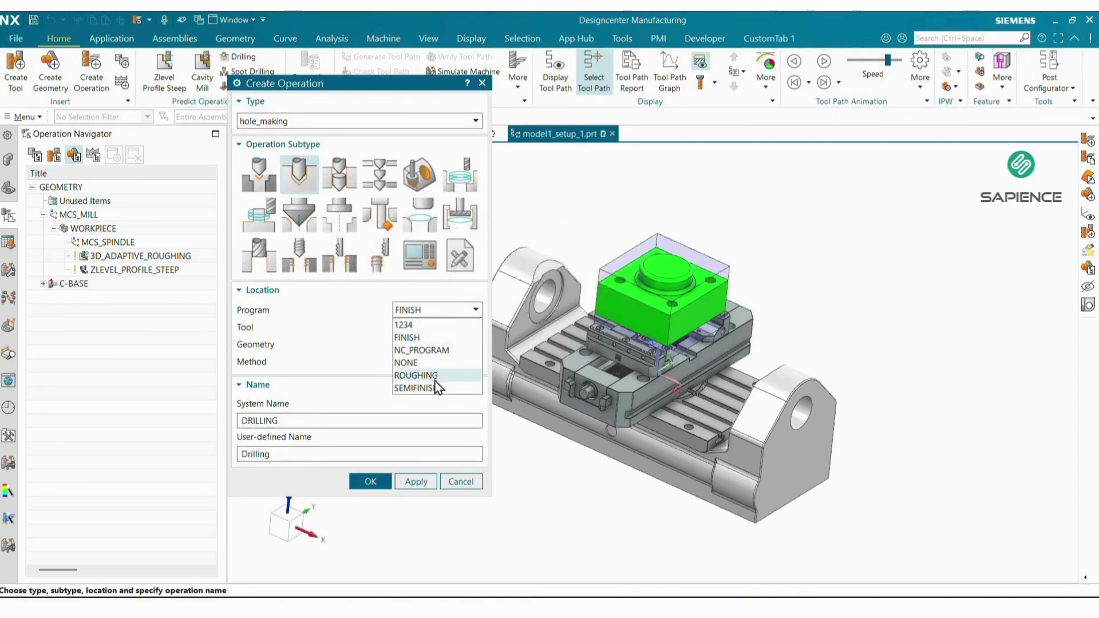
click(424, 389)
click(440, 327)
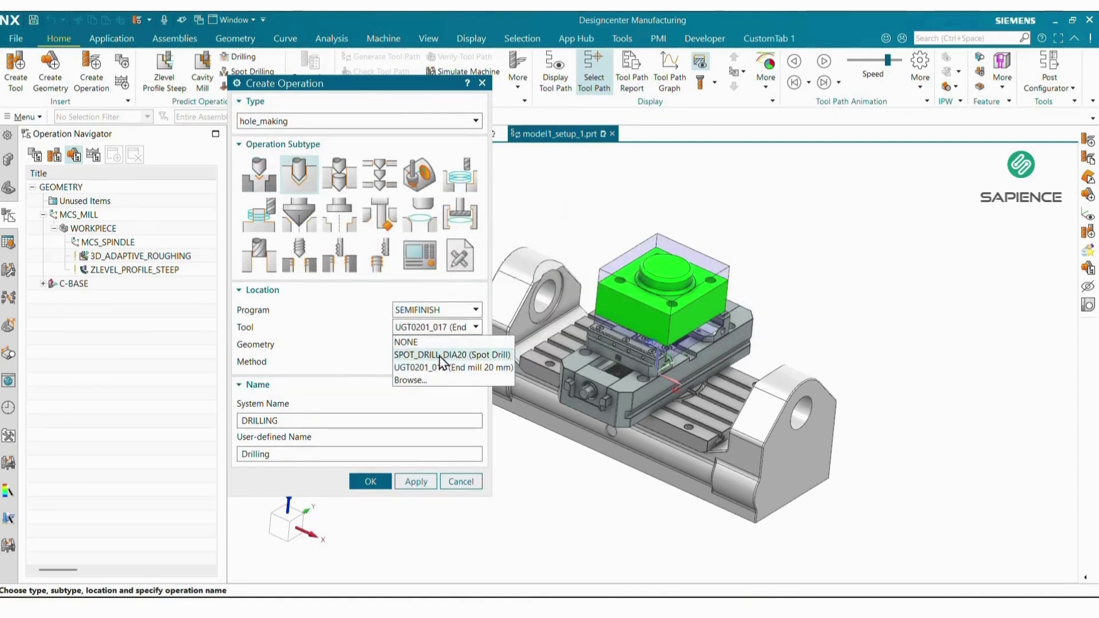
click(445, 355)
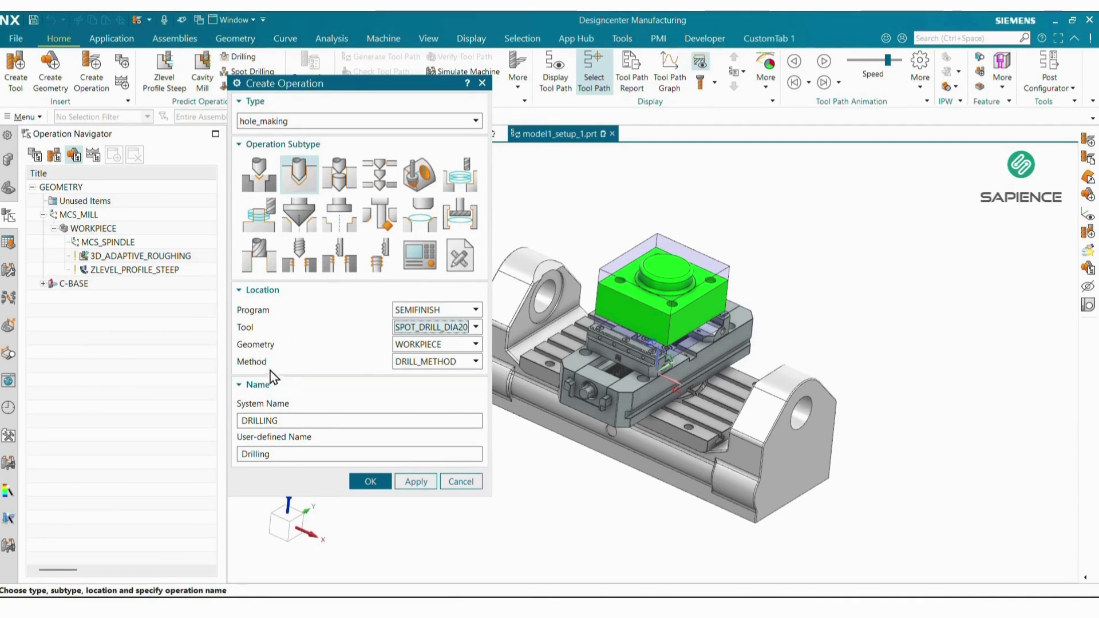
click(435, 361)
click(409, 377)
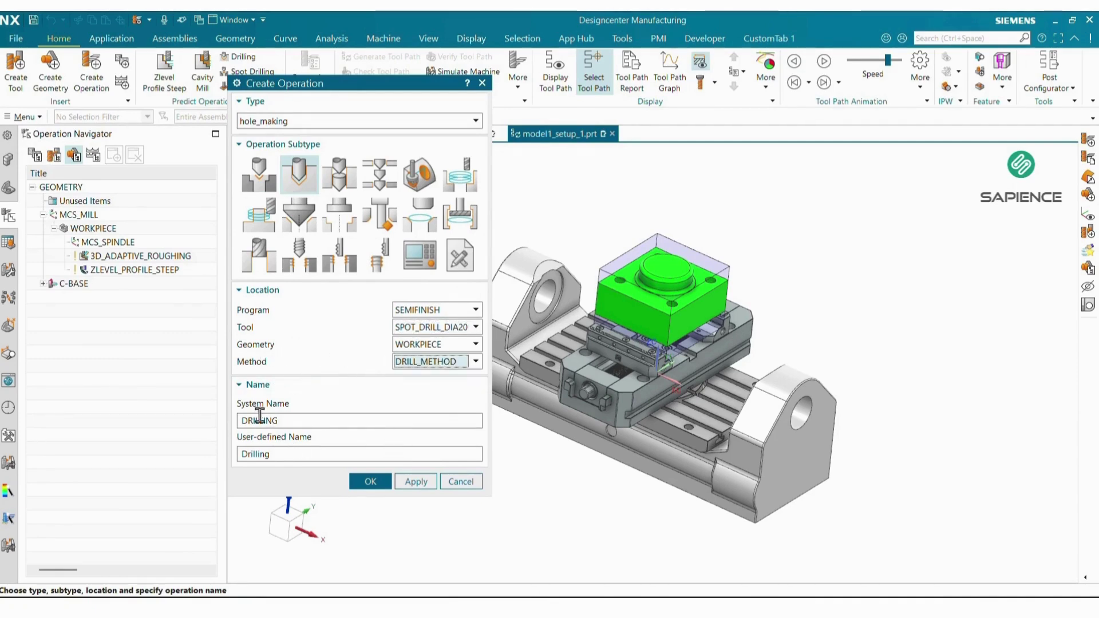
click(366, 481)
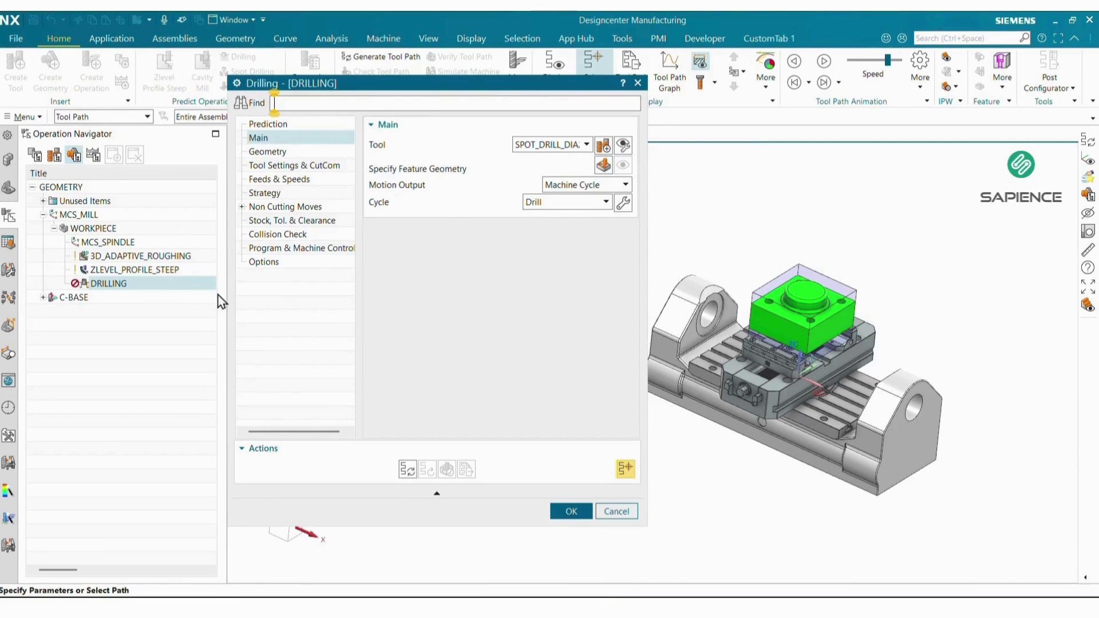
Pick the four 20 mm diameter, 100 mm deep through holes as drilling feature geometry
click(7, 161)
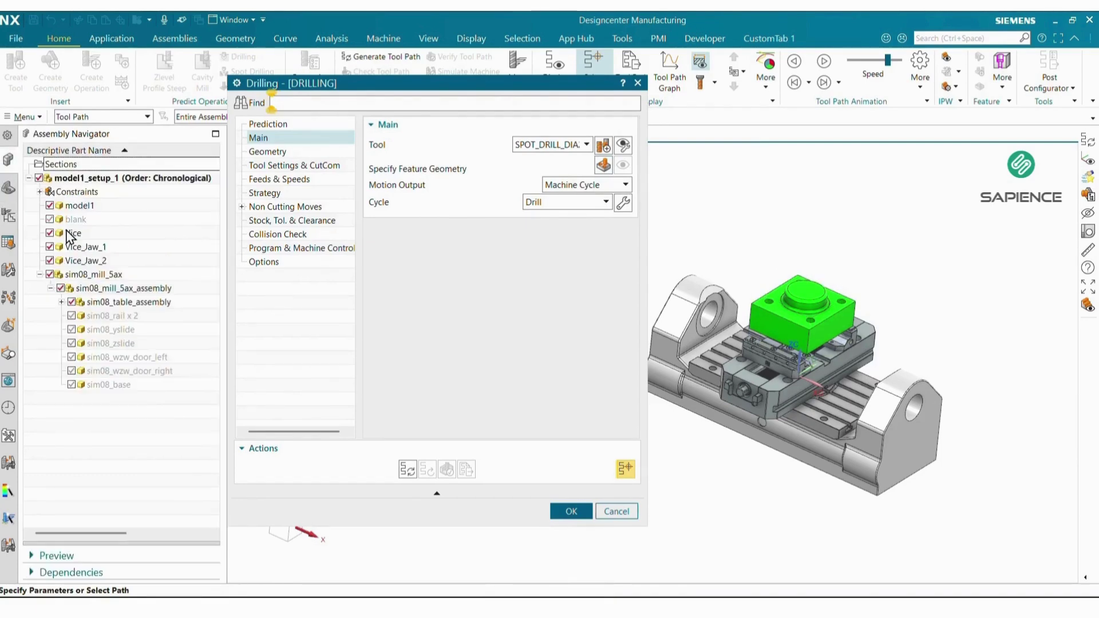
click(9, 216)
click(604, 166)
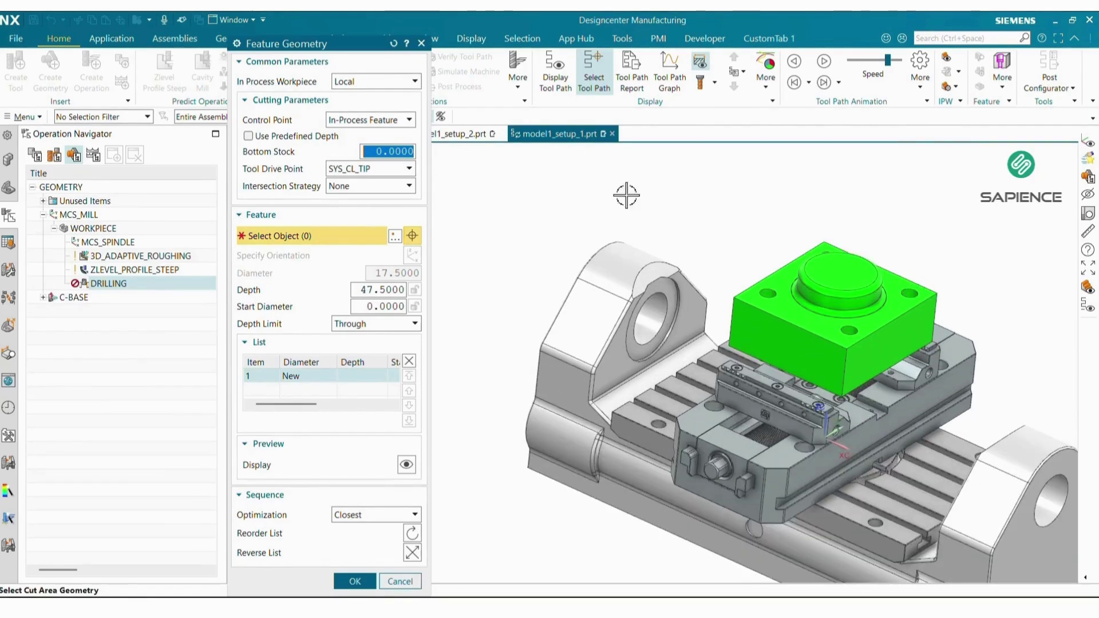
scroll(671, 286, up, 2)
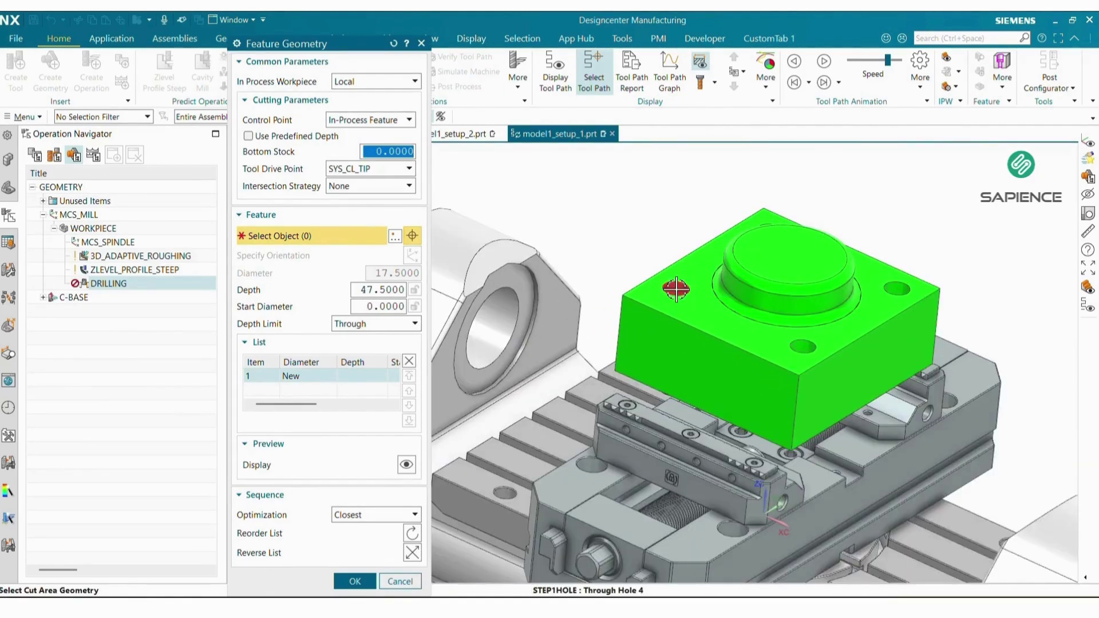
click(671, 286)
middle_drag(695, 269, 694, 265)
scroll(764, 235, up, 3)
click(765, 235)
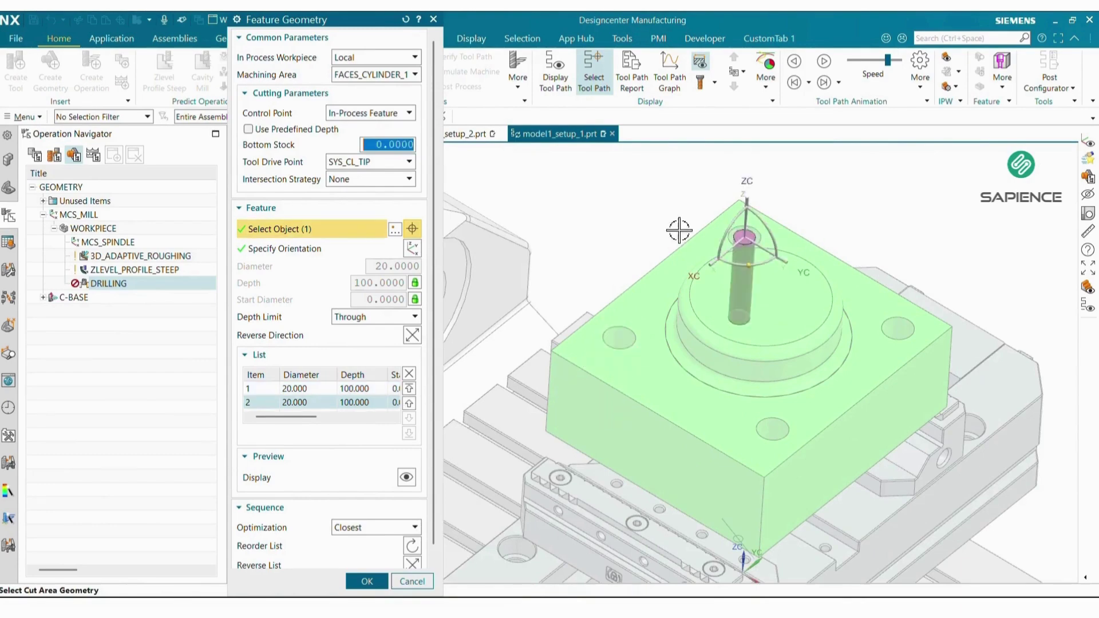
middle_drag(764, 235, 804, 218)
click(827, 309)
click(789, 331)
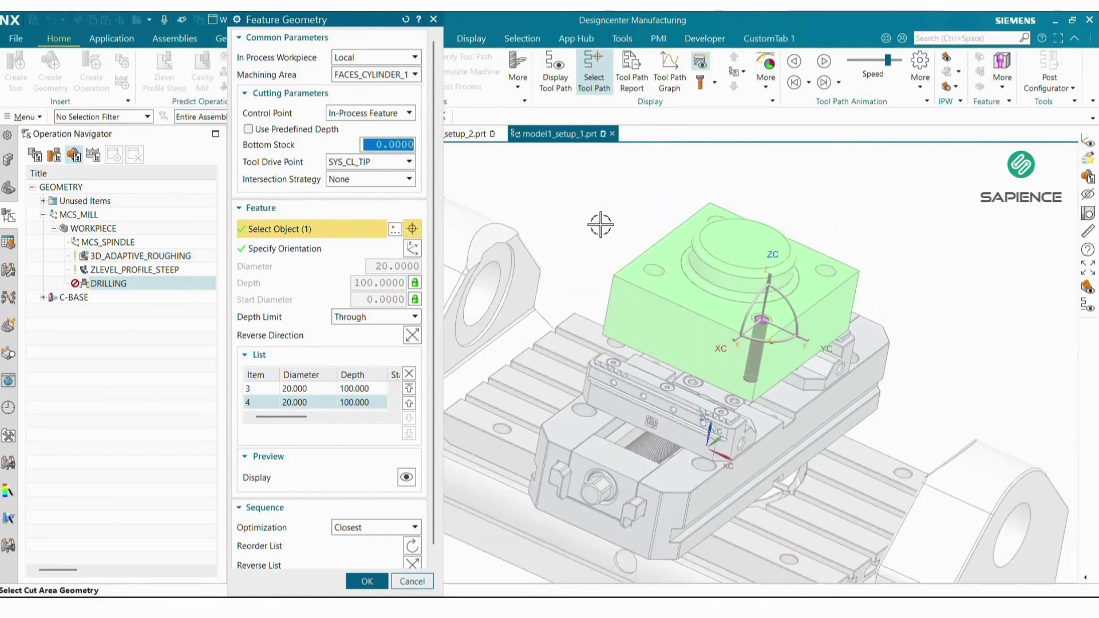
scroll(780, 252, down, 2)
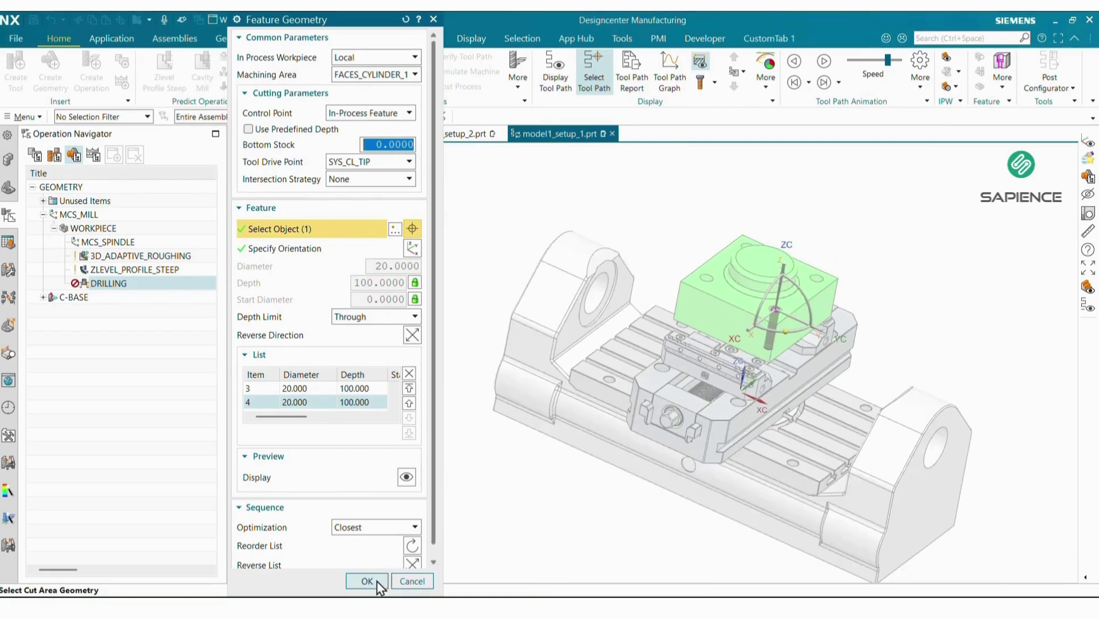
Confirm the hole features and choose the Drill,Deep cycle with a 6-second dwell
click(367, 582)
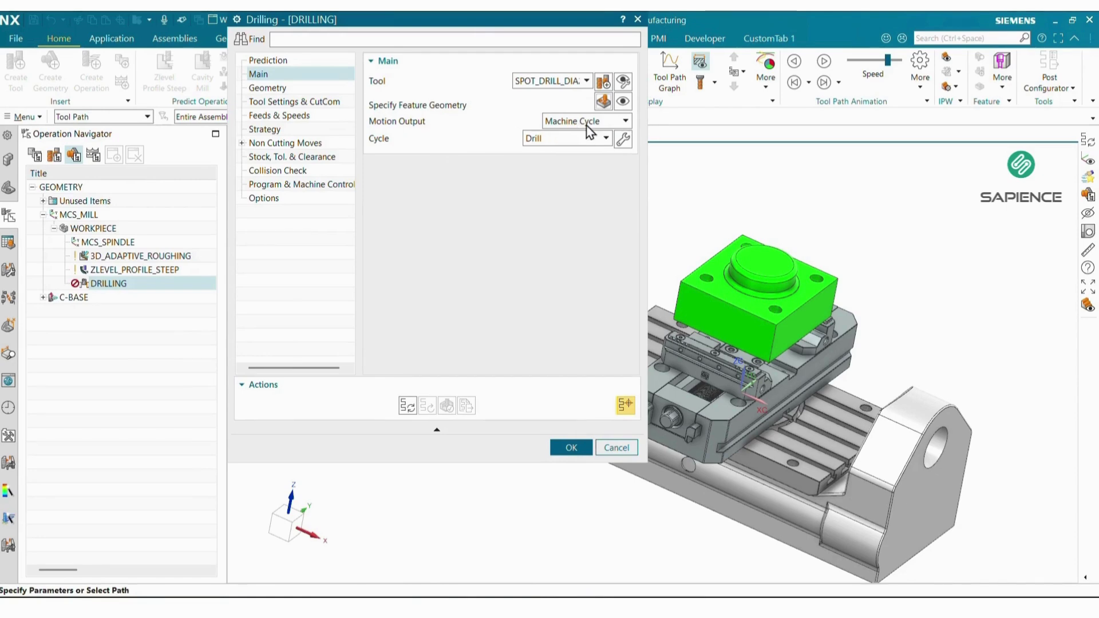
click(607, 139)
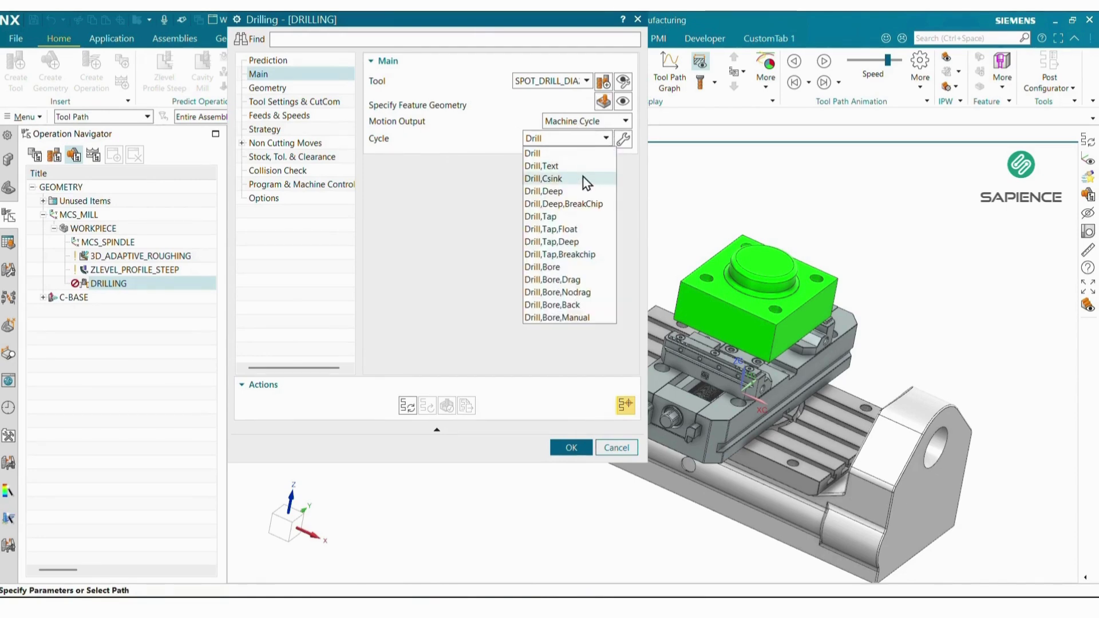
click(582, 178)
scroll(844, 285, down, 2)
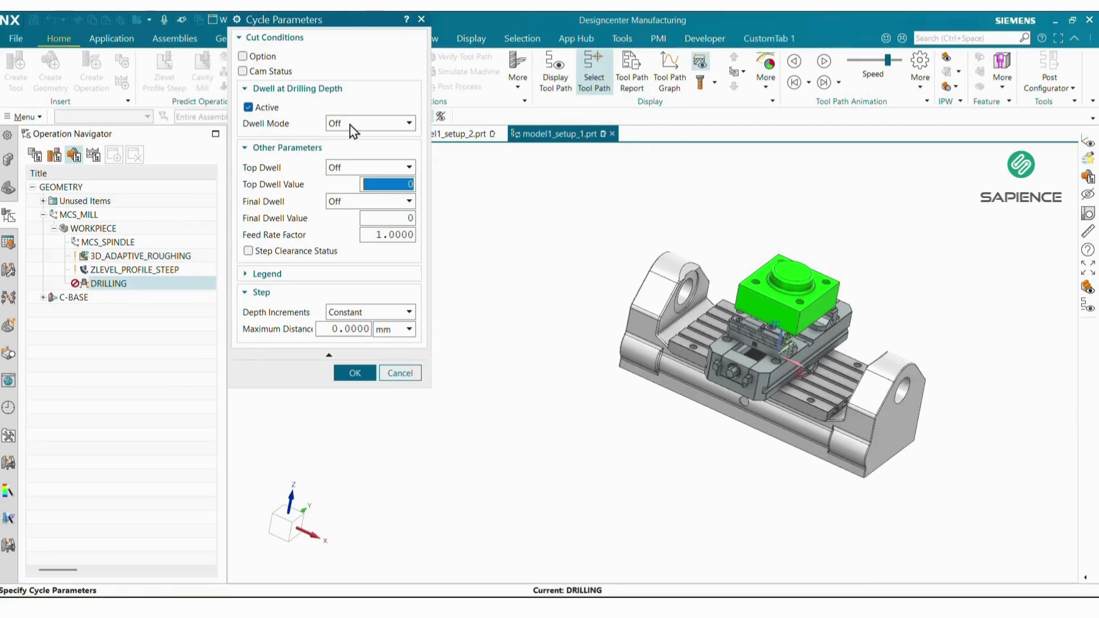
click(353, 125)
click(344, 164)
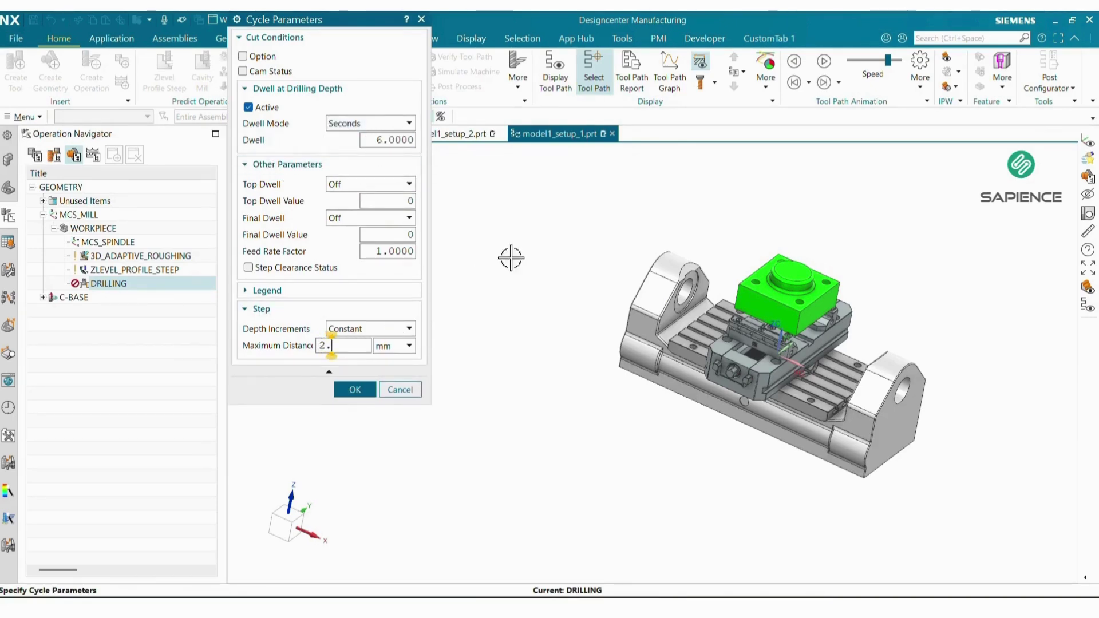
click(356, 390)
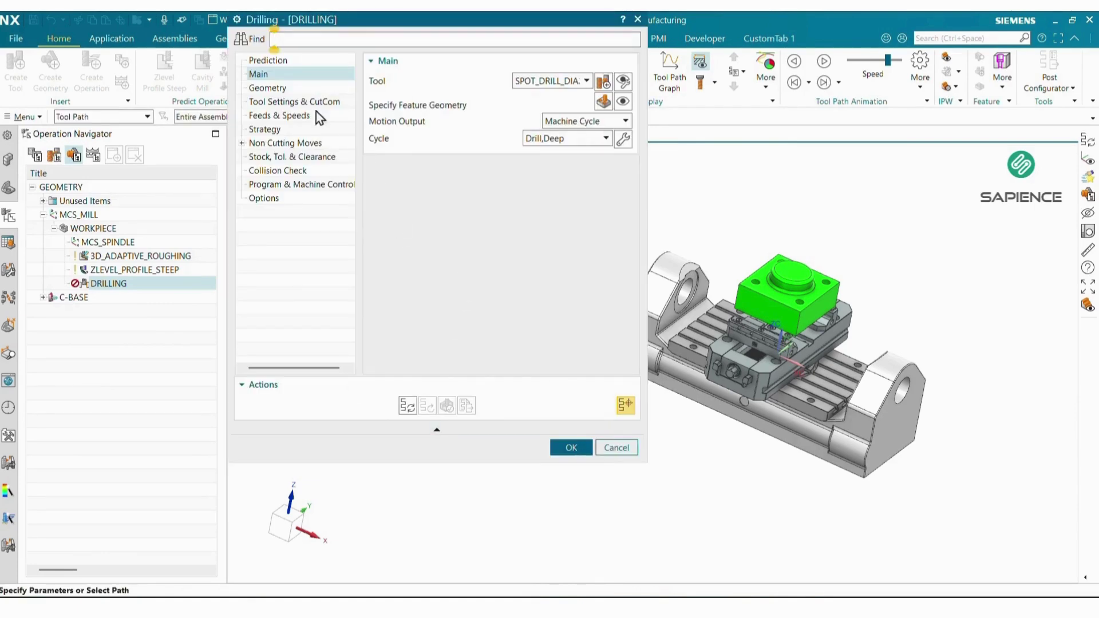
Set 500 rpm spindle speed with a calculated 250 mmpm cut feed, then generate and accept
click(272, 87)
click(299, 103)
click(291, 115)
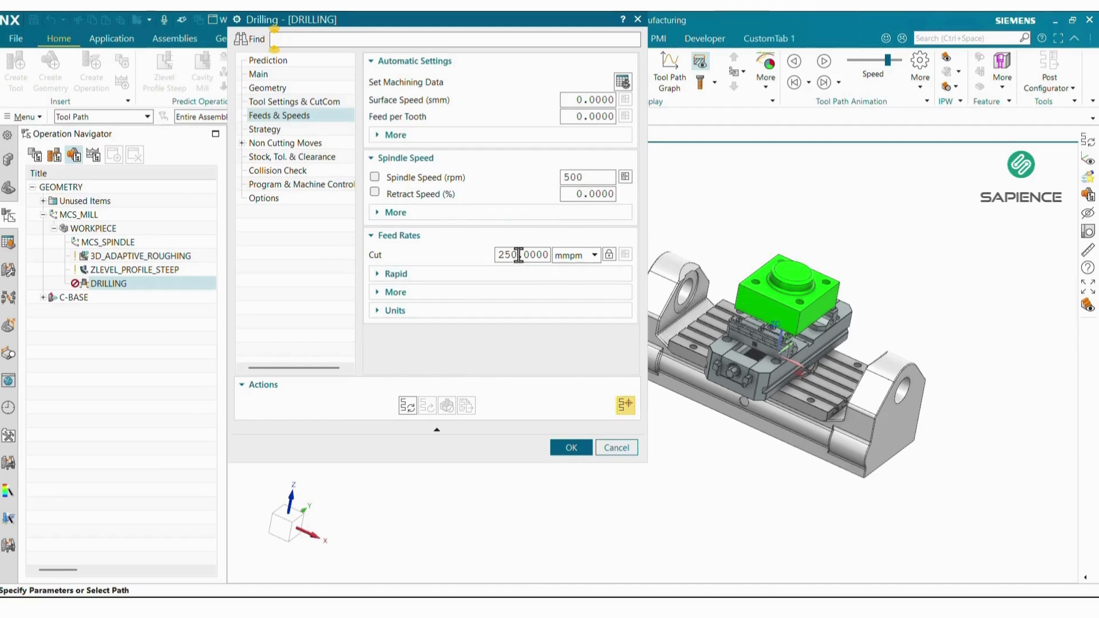
click(626, 177)
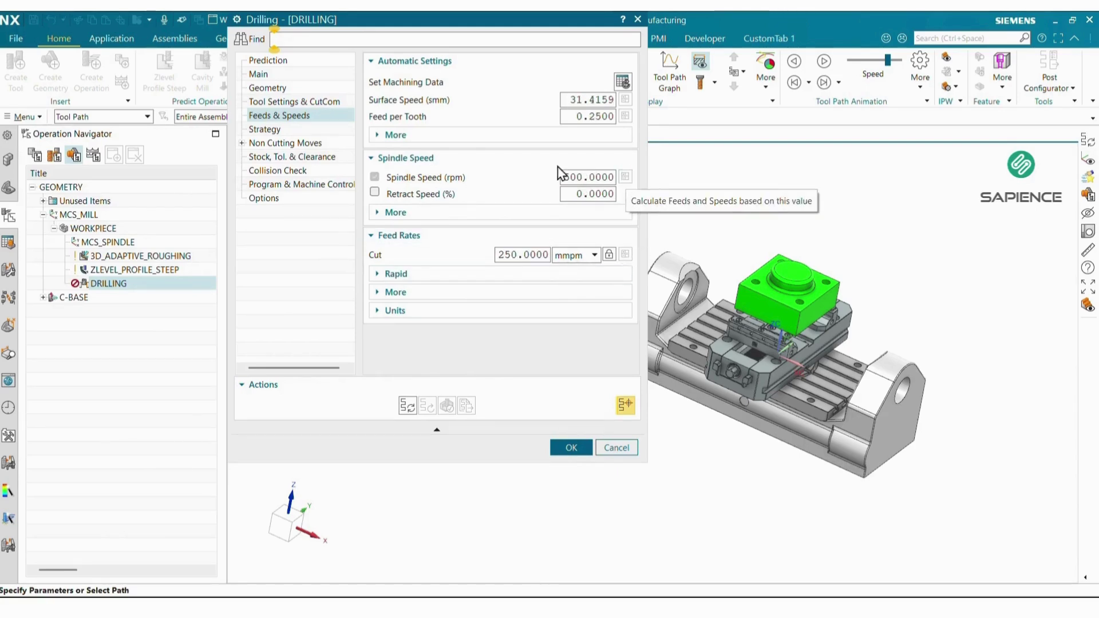
click(408, 406)
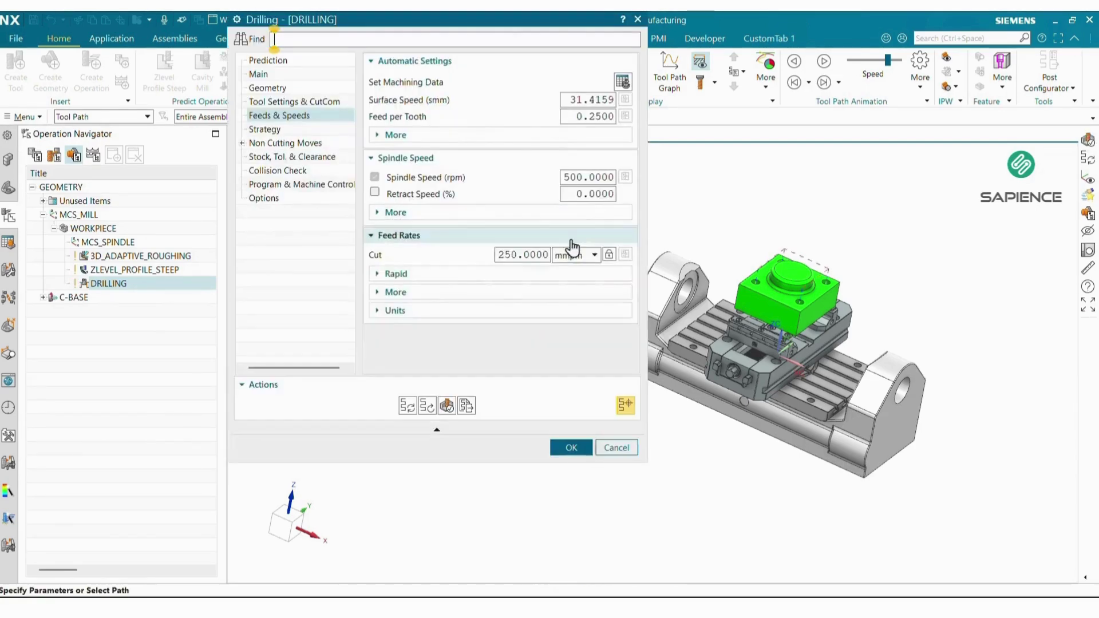
scroll(788, 261, up, 5)
scroll(787, 261, down, 7)
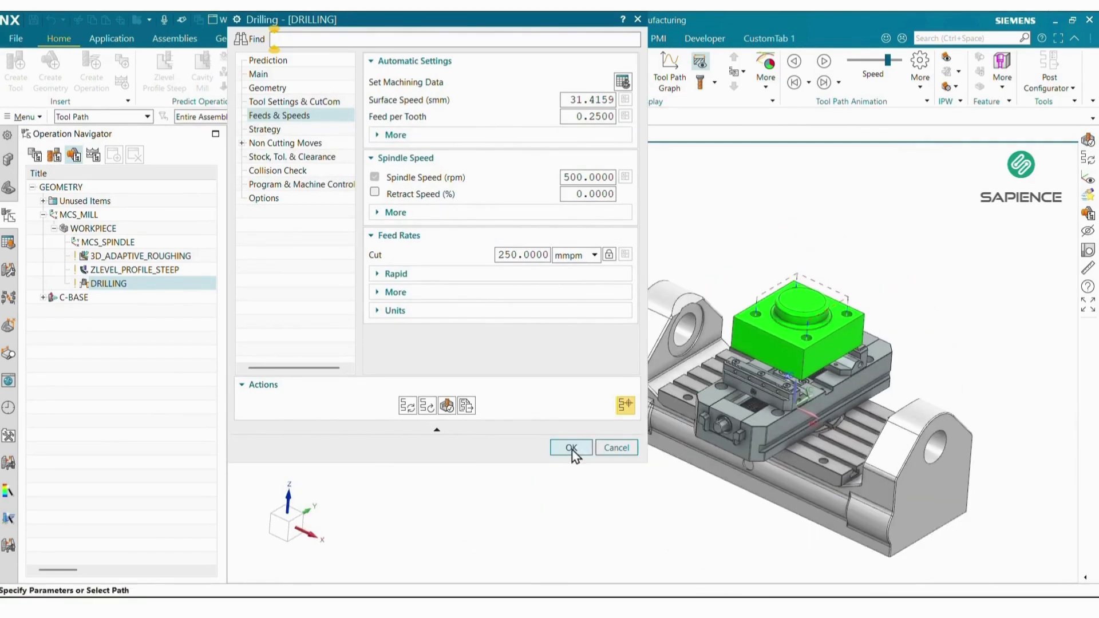
click(571, 447)
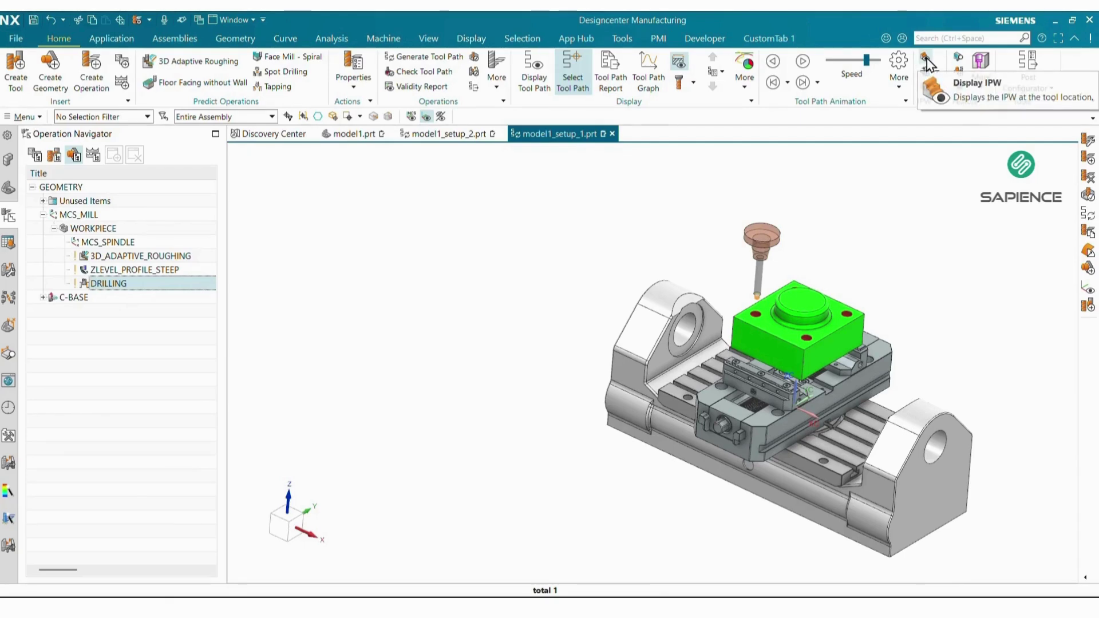
Play back the DRILLING tool path over the in-process workpiece at increased animation speed
click(926, 58)
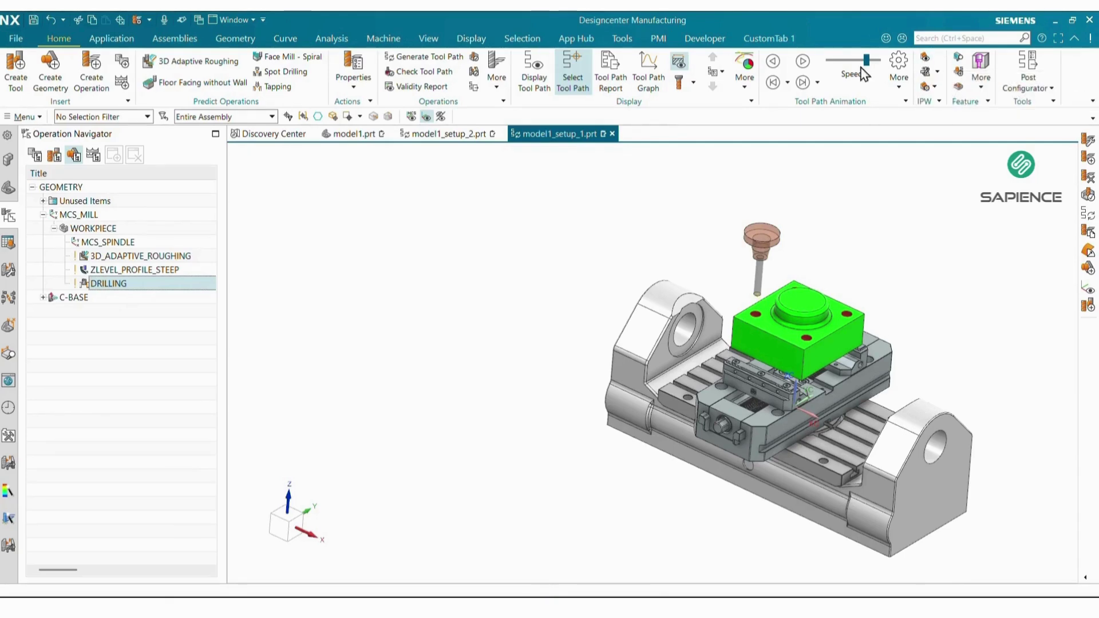
click(803, 63)
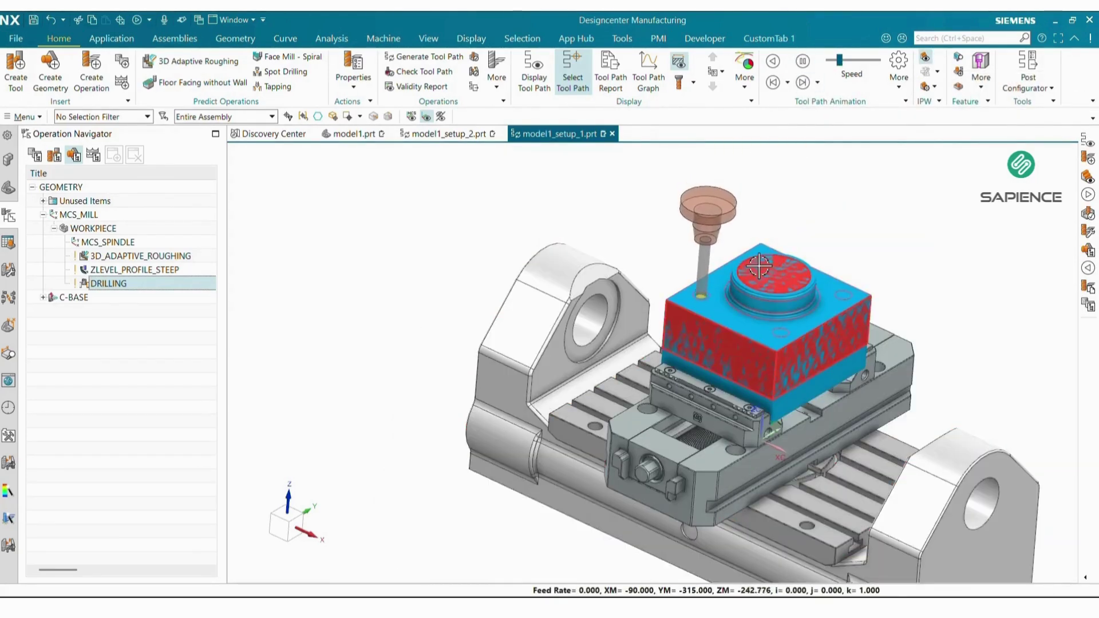
scroll(669, 238, down, 2)
scroll(788, 204, up, 2)
scroll(849, 207, down, 1)
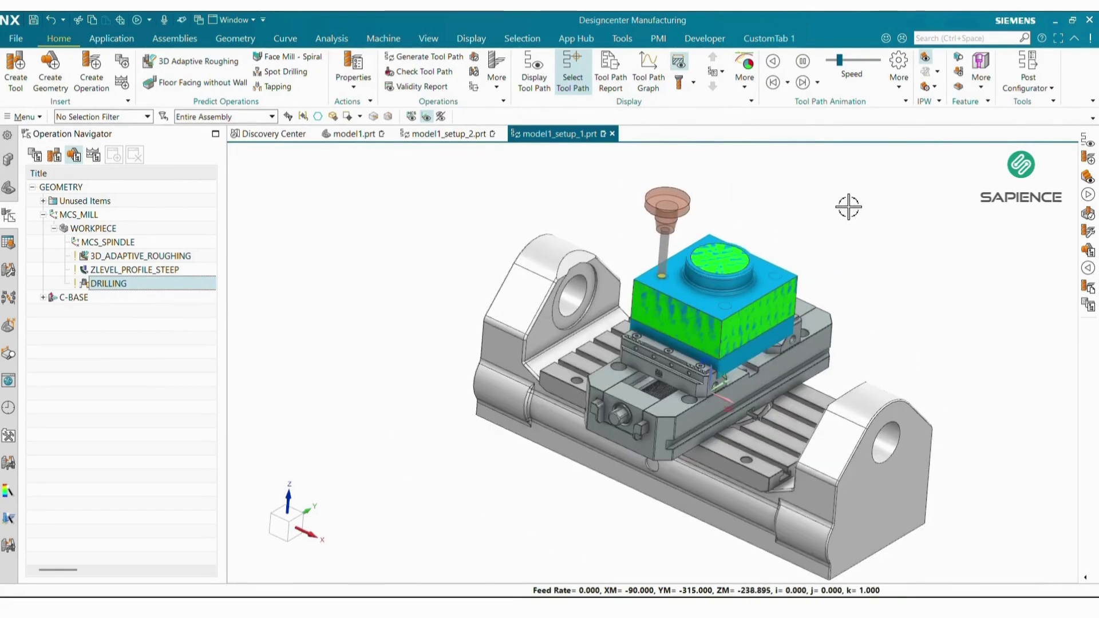
drag(839, 61, 873, 62)
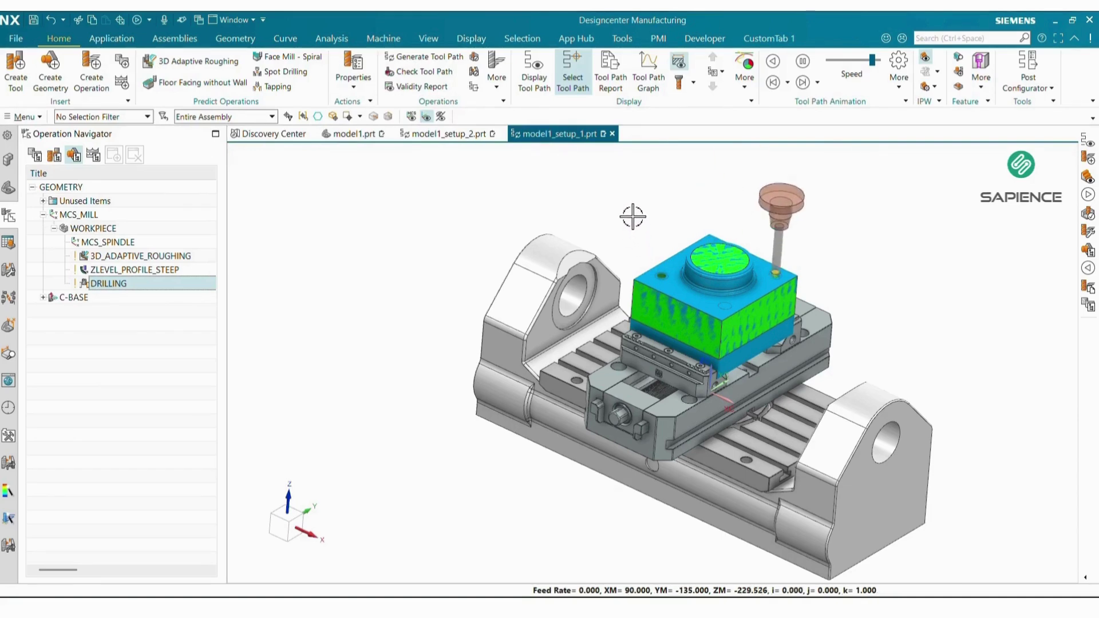
scroll(633, 216, down, 1)
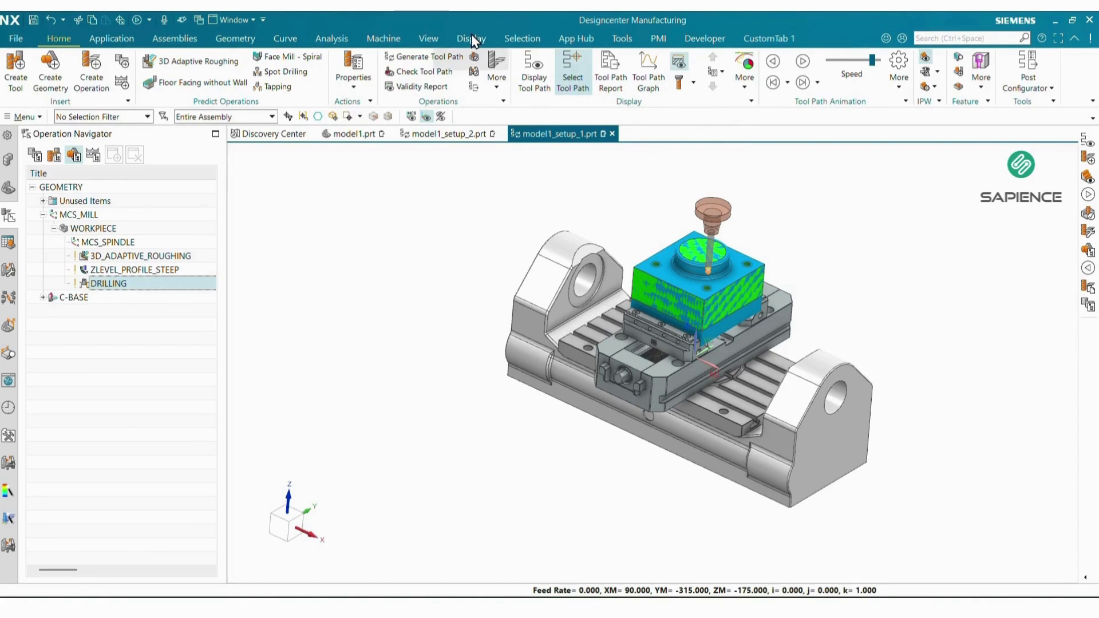
Cycle the Operation Navigator through Program Order, Machine Tool, Geometry and Machining Method views
click(34, 155)
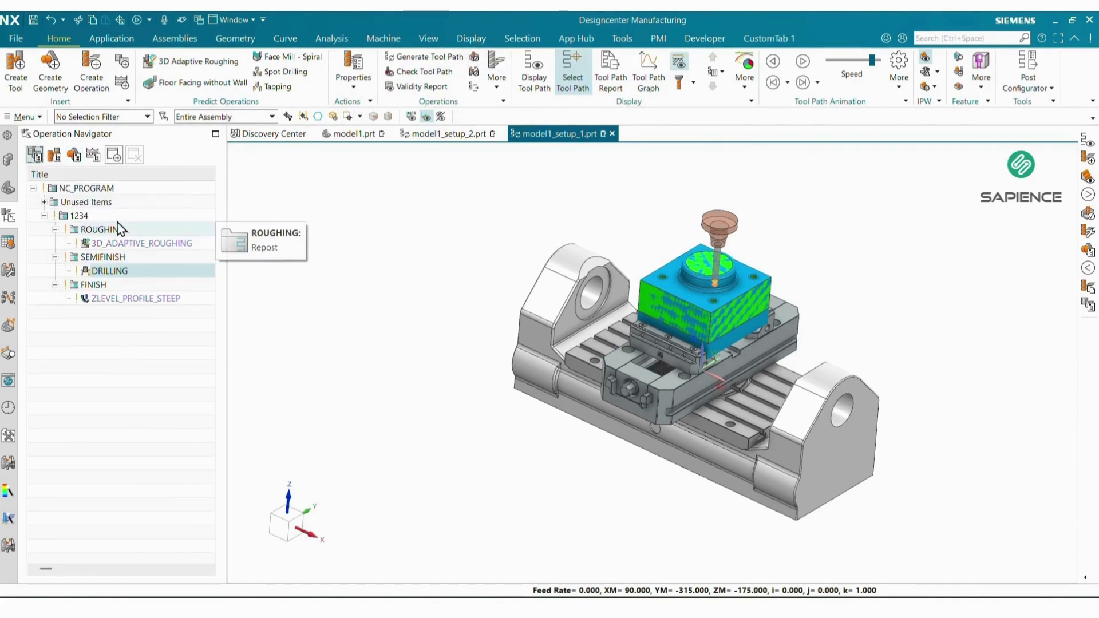
click(55, 155)
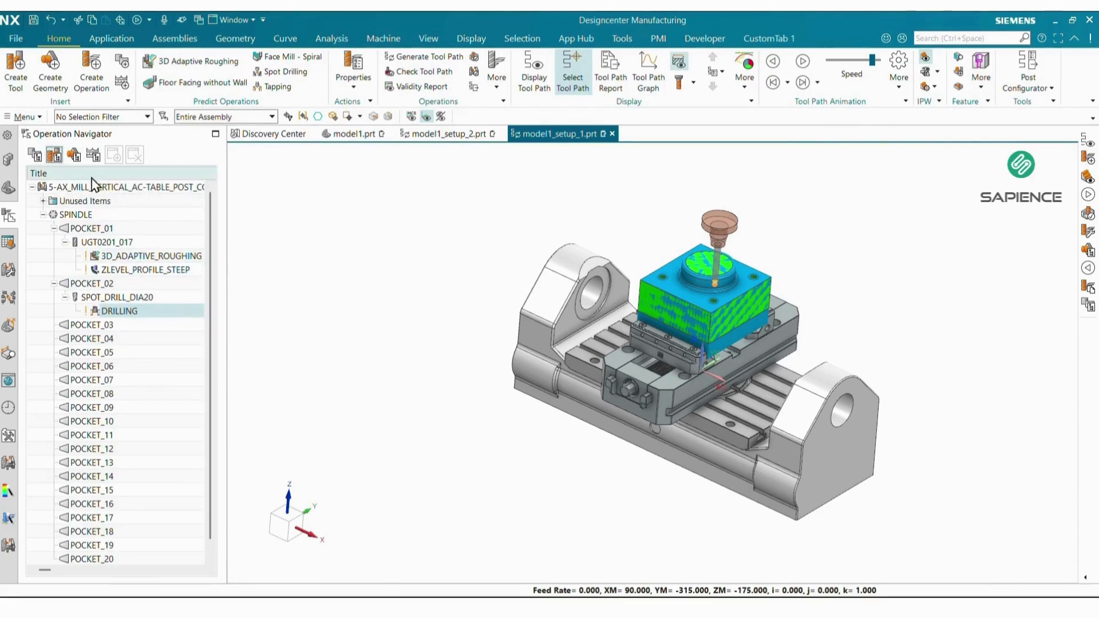
click(73, 154)
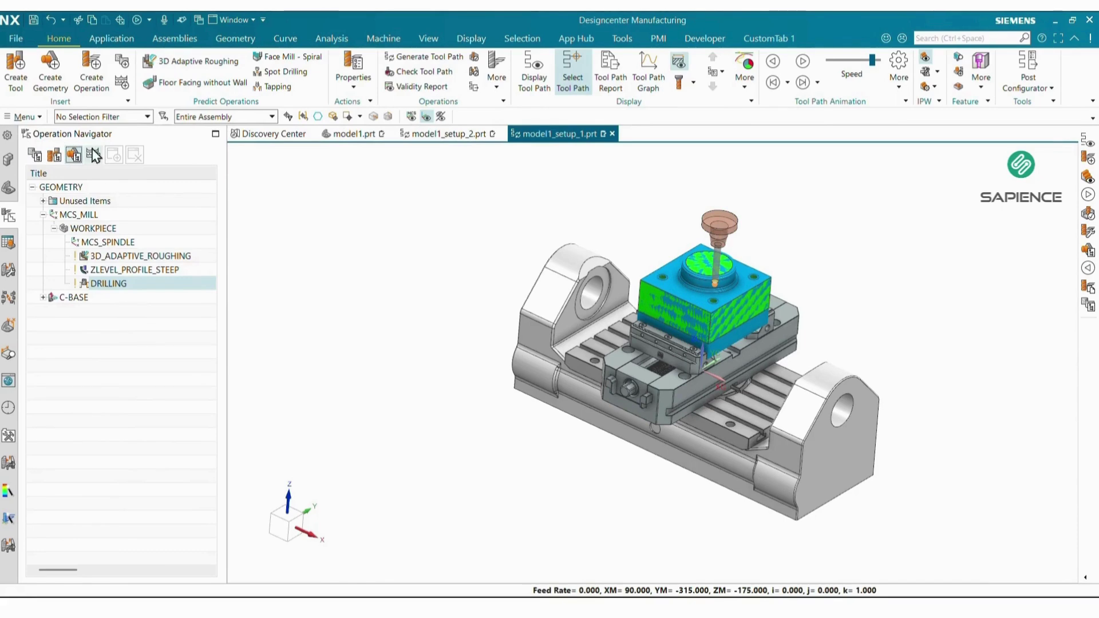
click(93, 152)
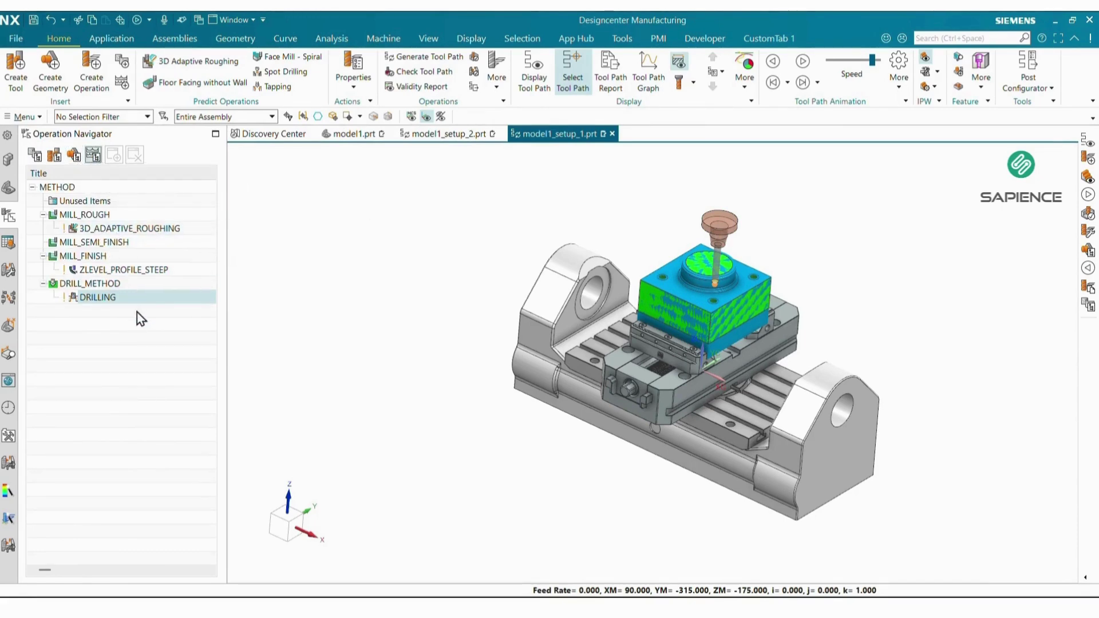
Clear the displayed tool path and open Tool Path Verify for all WORKPIECE operations
click(454, 265)
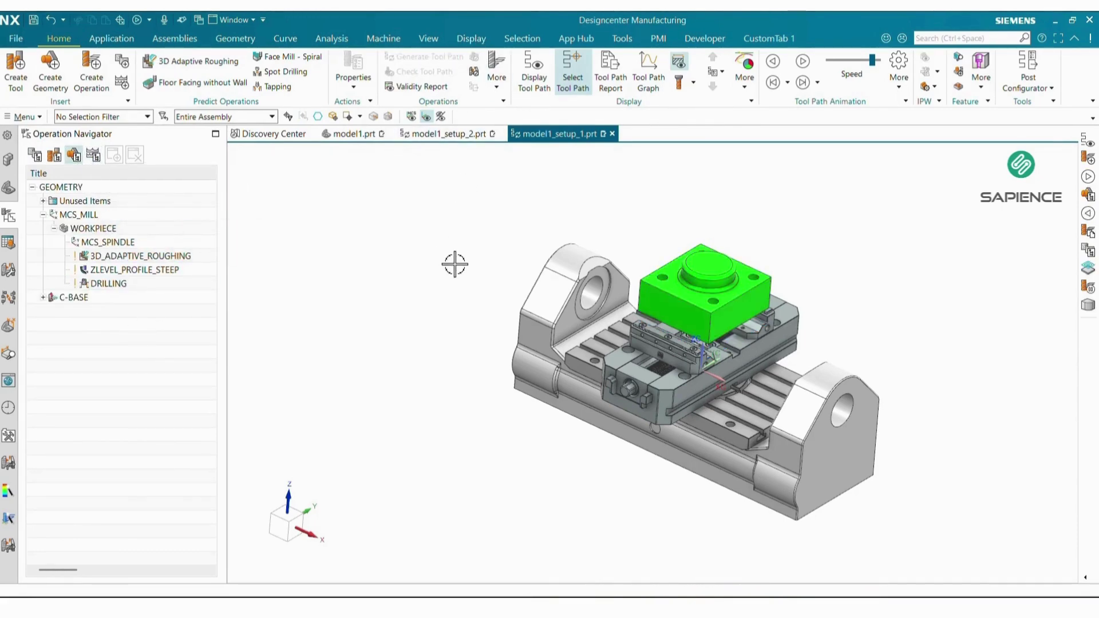
right_click(118, 229)
mouse_move(172, 416)
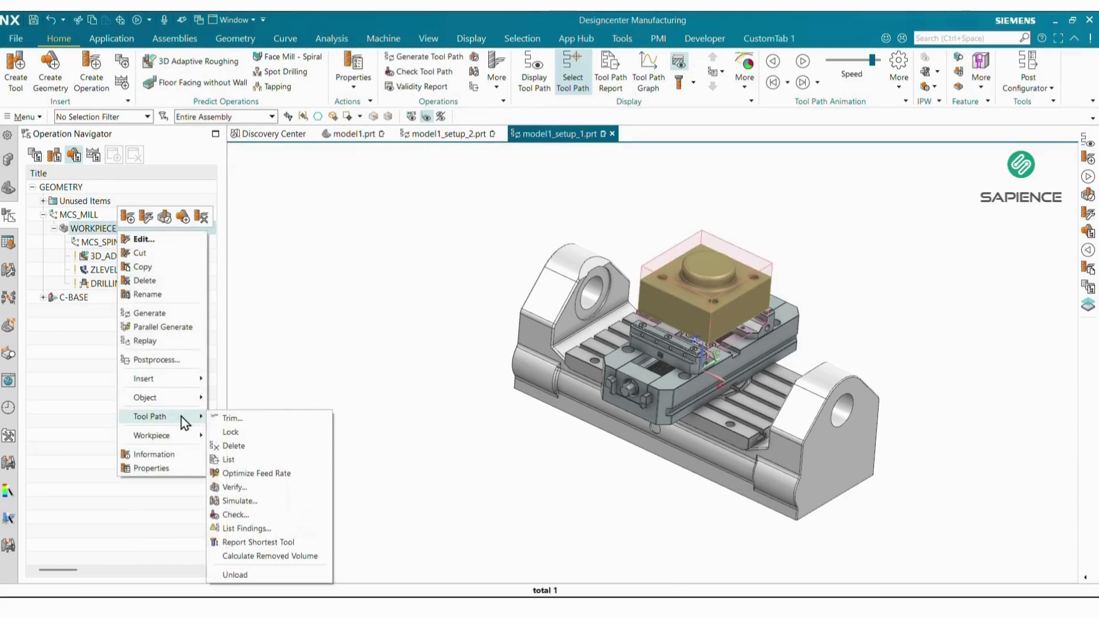
click(267, 502)
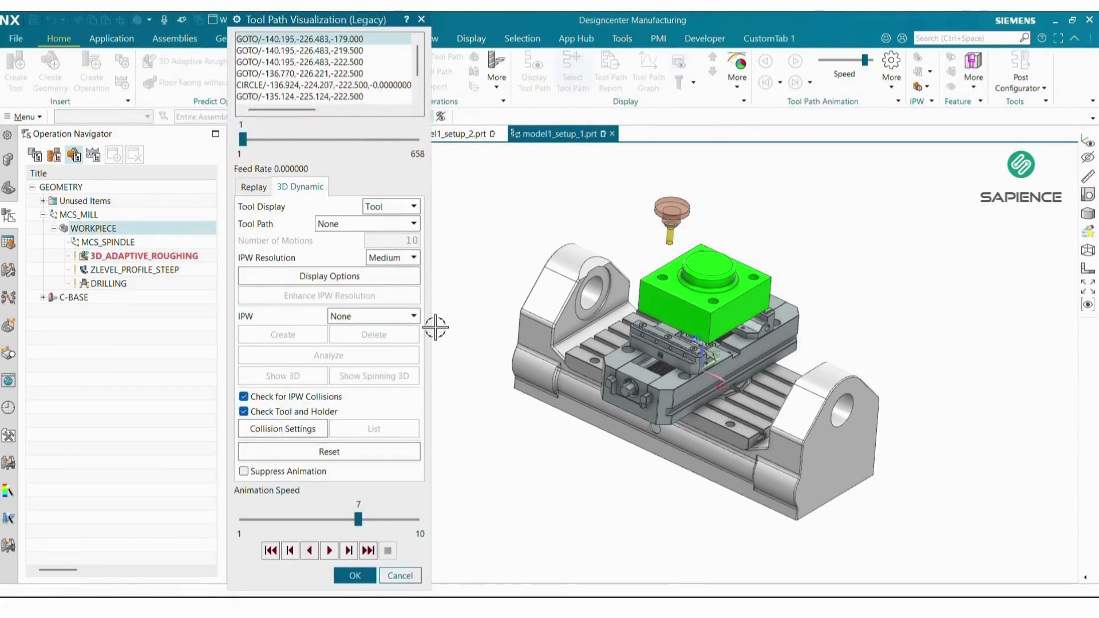
click(8, 160)
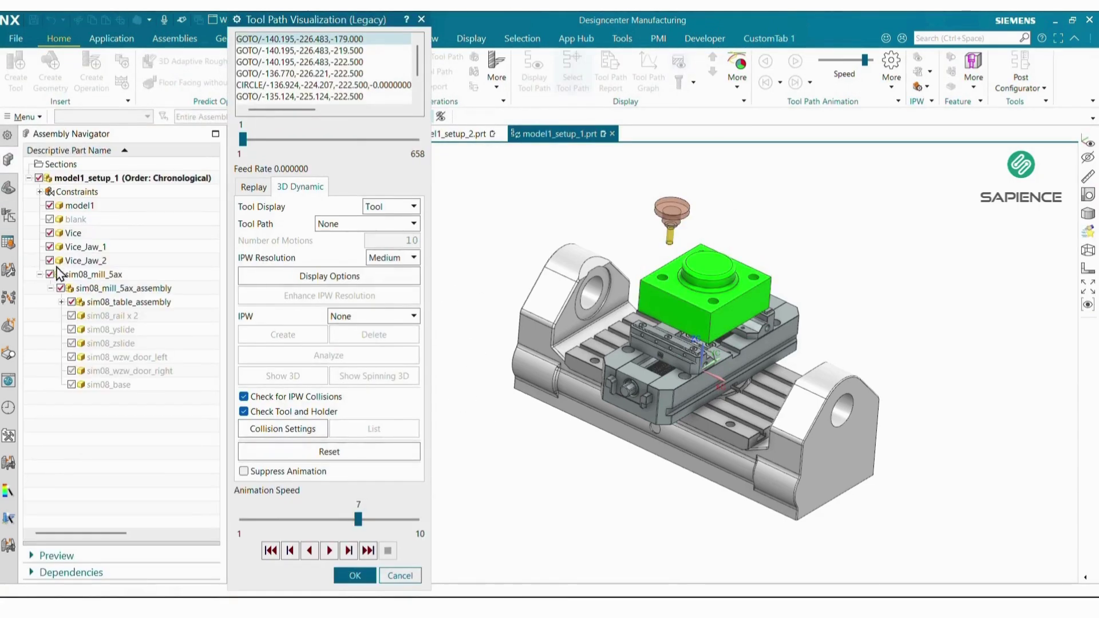
click(9, 215)
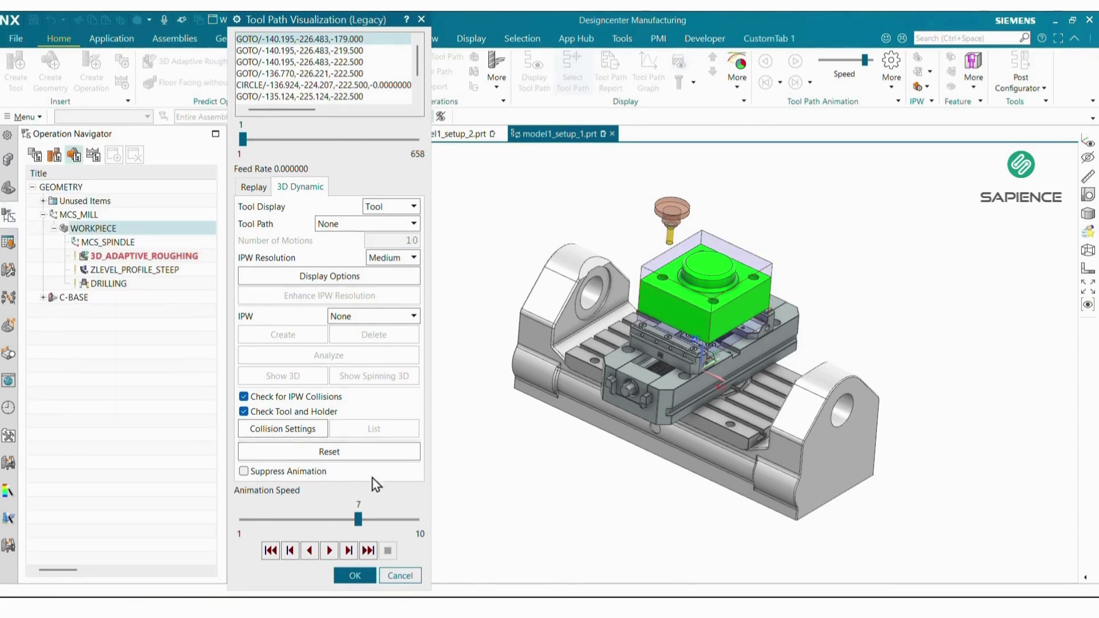
Run the 3D Dynamic simulation at speed 10 and analyze the remaining stock
click(331, 550)
drag(358, 520, 412, 522)
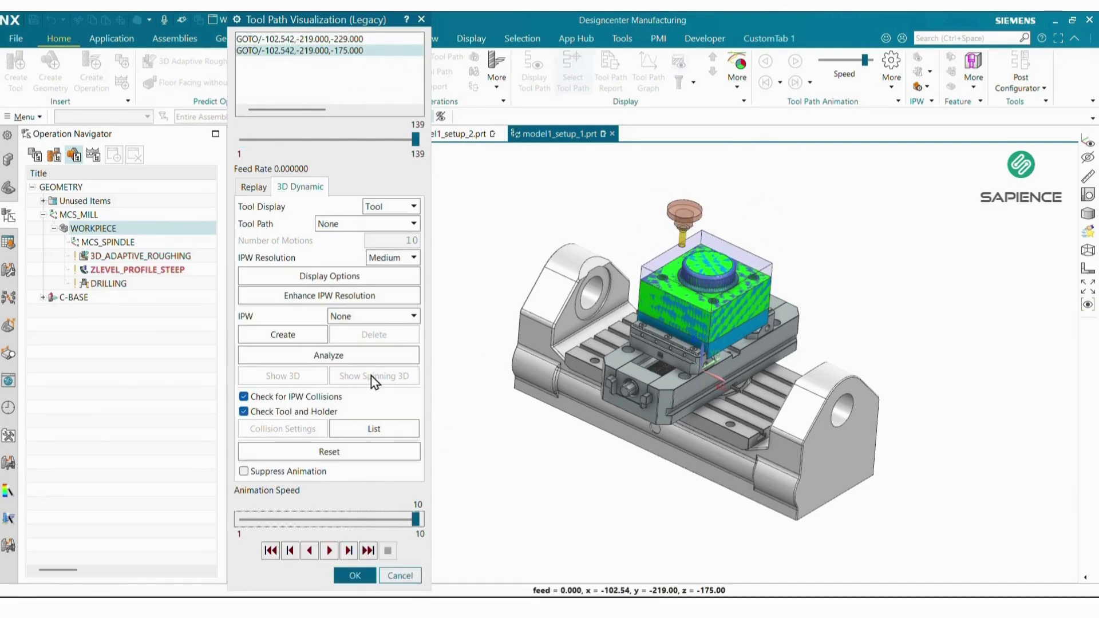
click(338, 356)
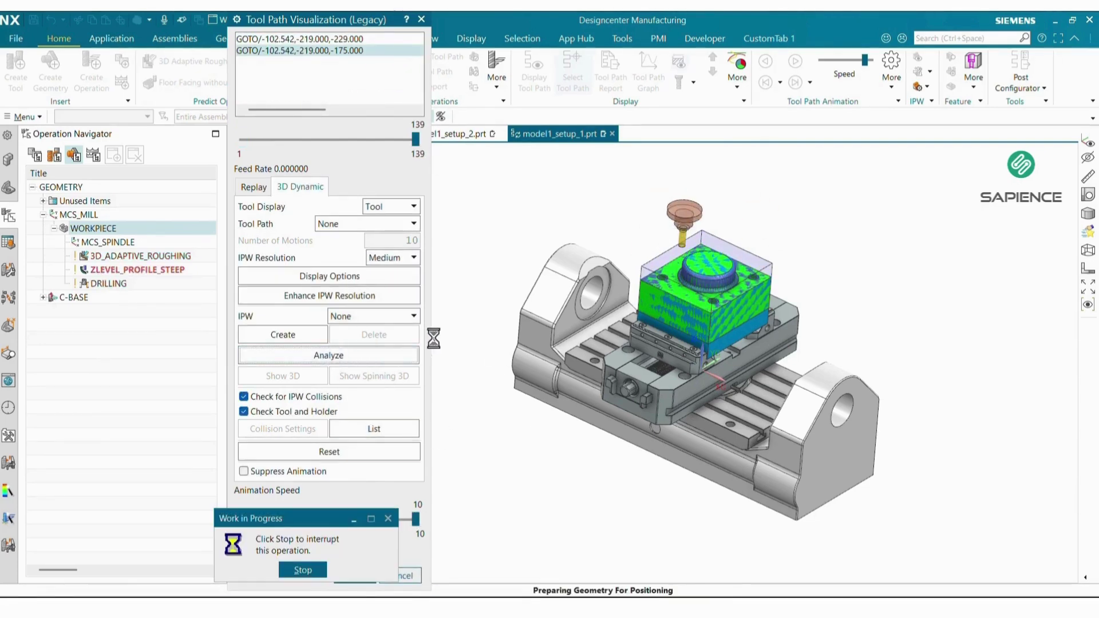
Measure the remaining stock on the boss wall, showing a -0.0181 mm minimal distance
scroll(708, 299, up, 5)
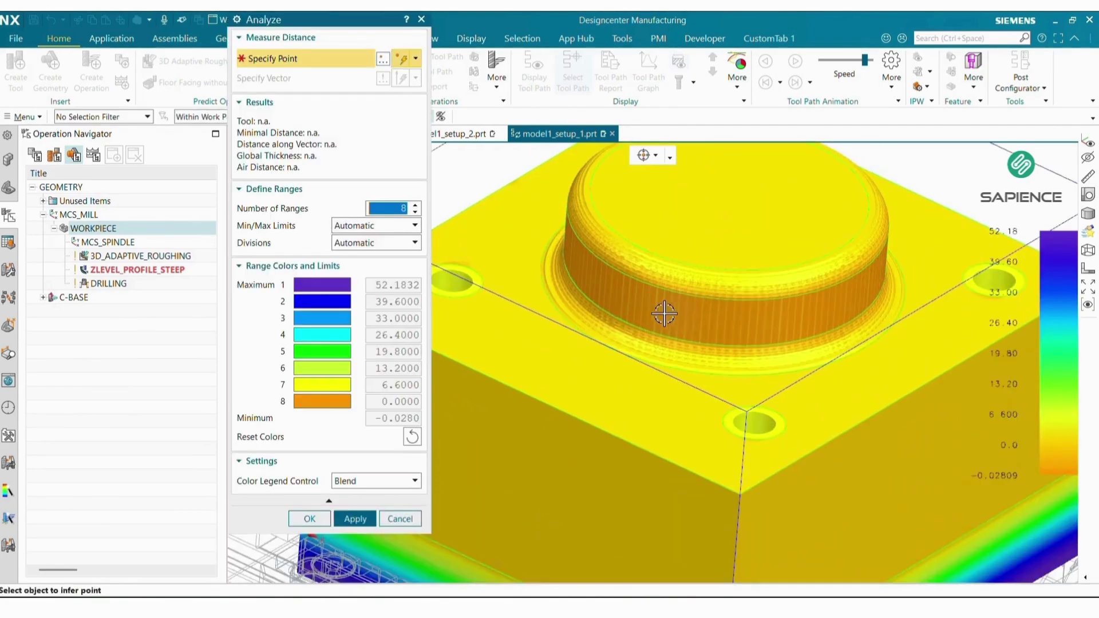
click(664, 314)
scroll(745, 280, down, 4)
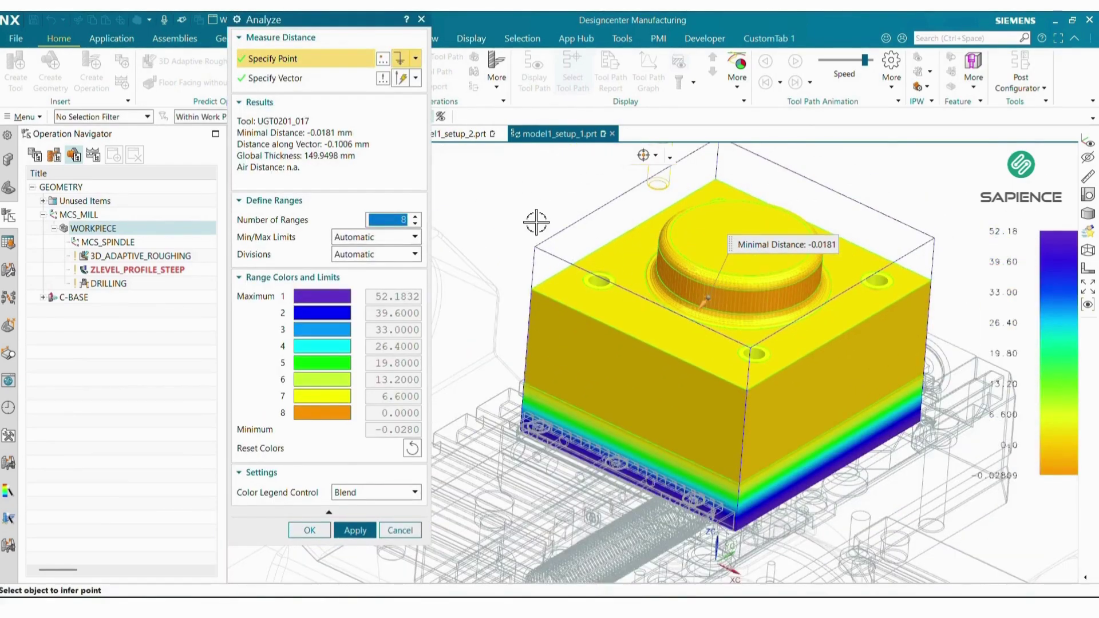
Close the remaining-stock analysis and finish the toolpath simulation
scroll(618, 281, down, 3)
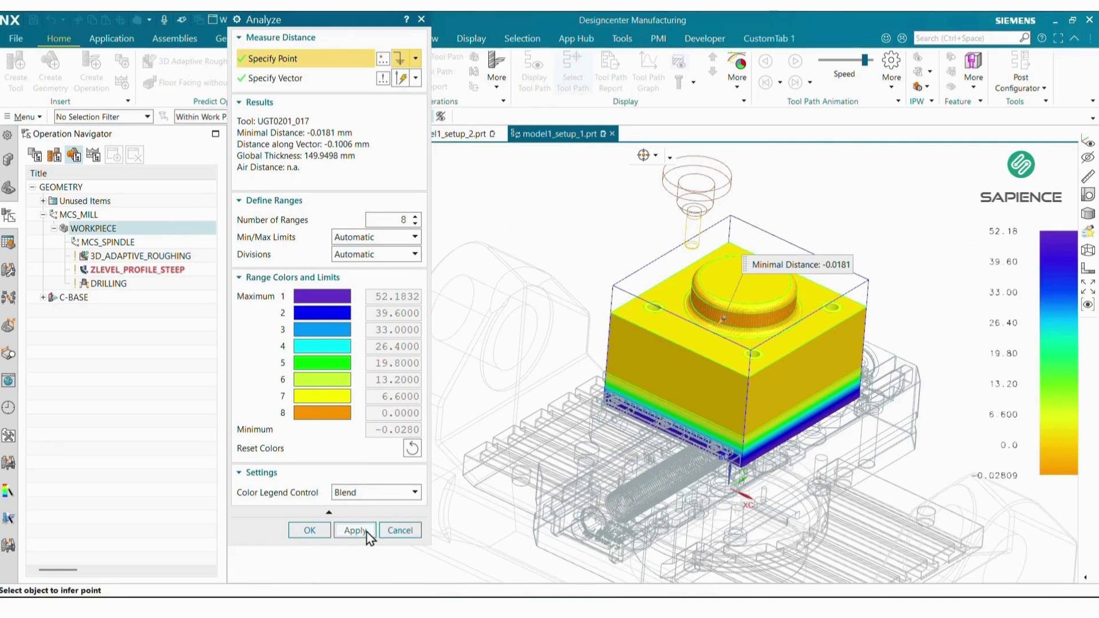
click(406, 521)
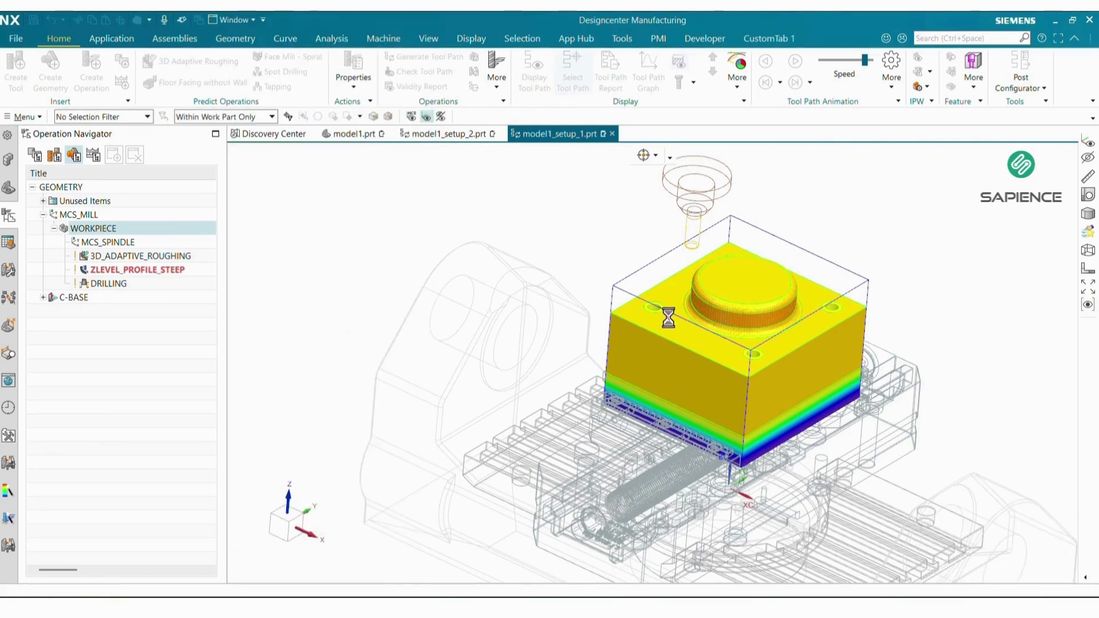
click(355, 575)
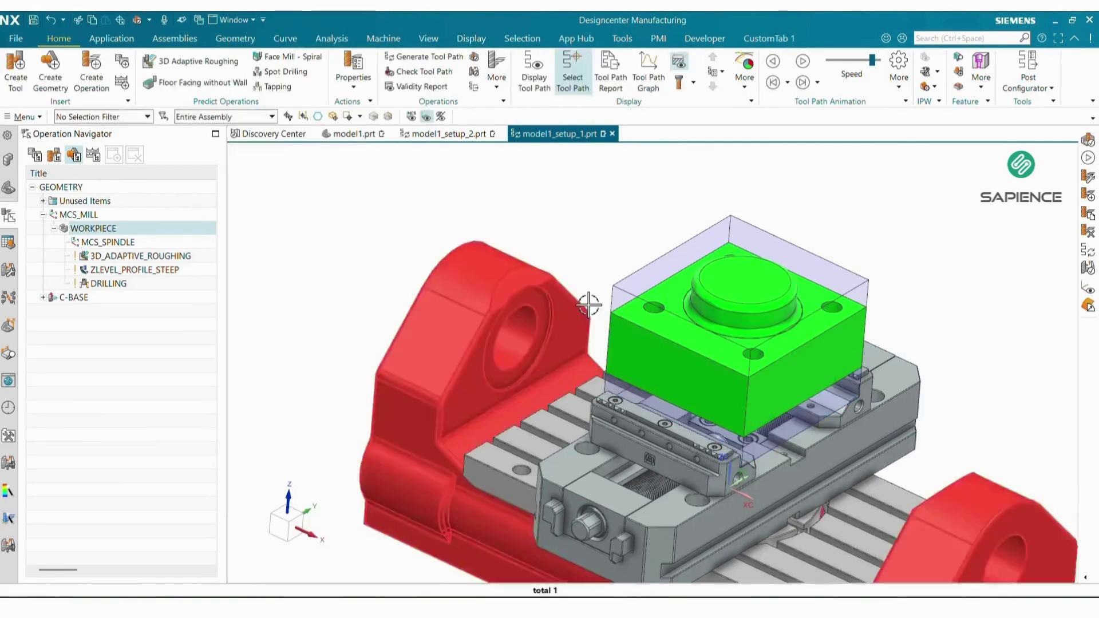